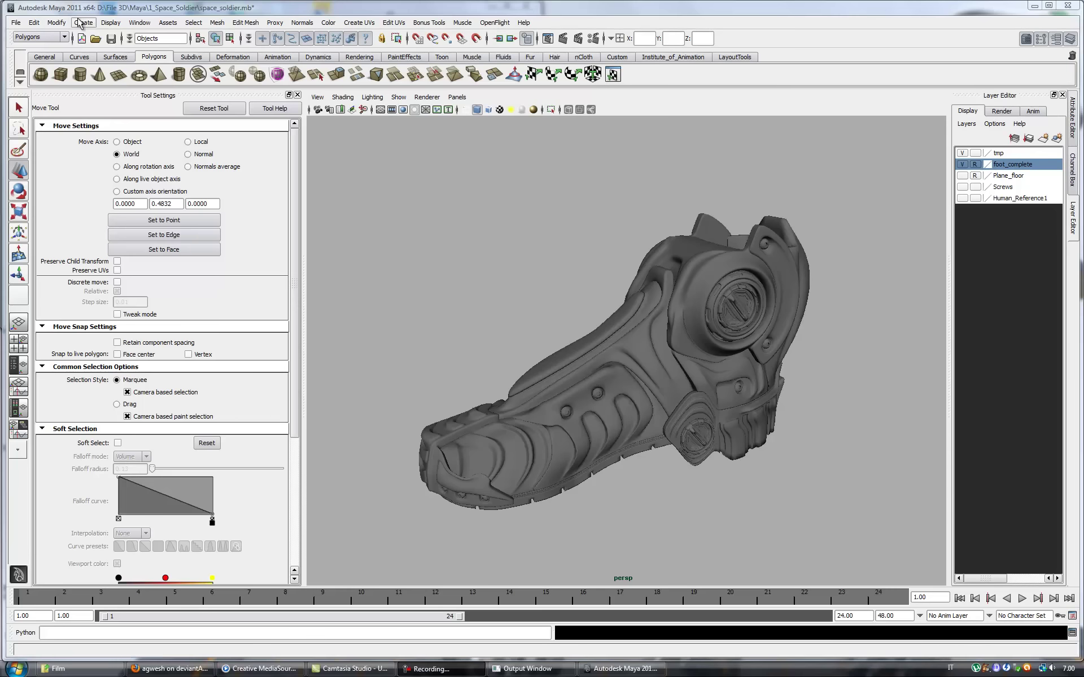
Create a new polygon cylinder and hide the foot_complete layer
click(215, 77)
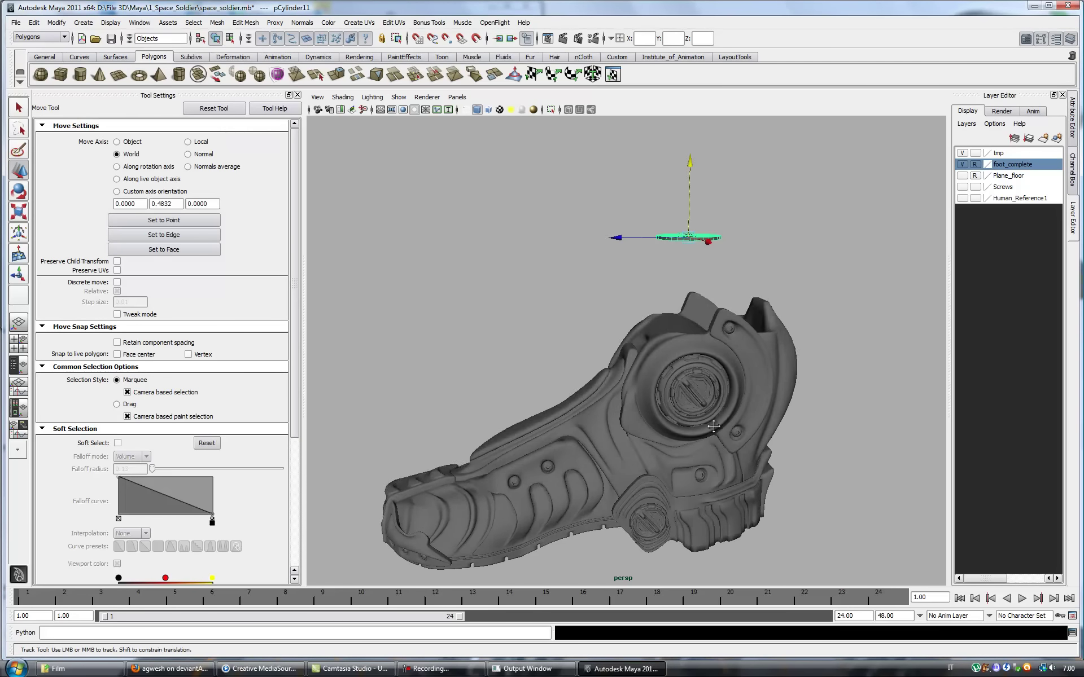
click(961, 164)
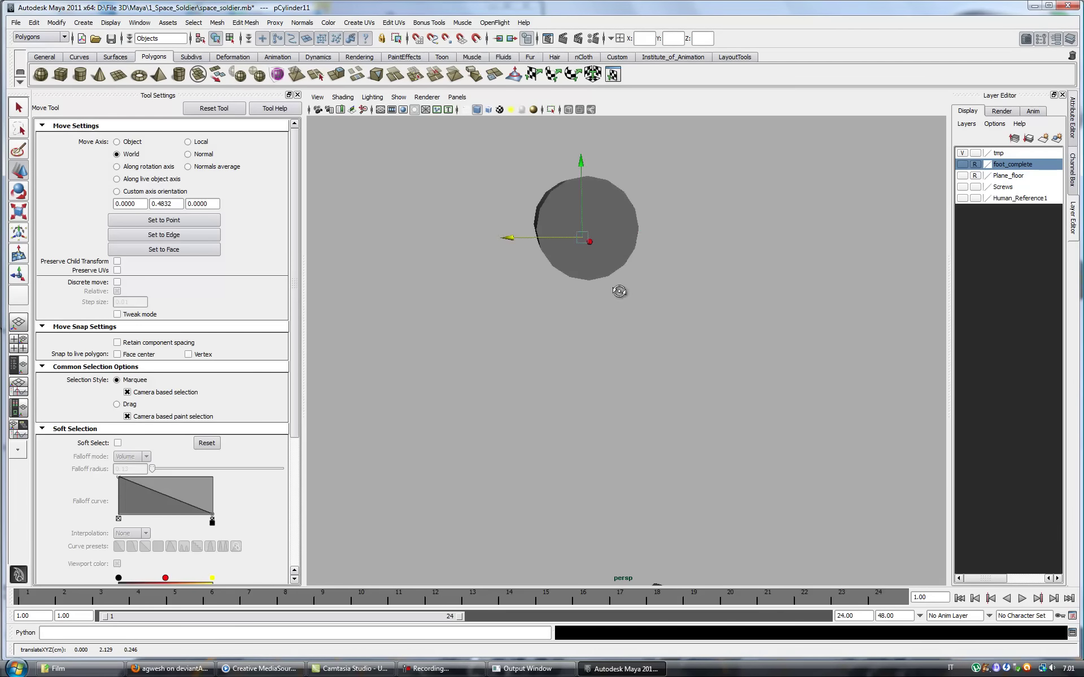
alt+drag(619, 291, 875, 242)
Stand the new disc upright right of the existing cylinder and delete its cap faces
key(e)
mouse_move(874, 145)
mouse_down()
mouse_move(920, 196)
mouse_move(848, 254)
mouse_move(812, 348)
mouse_up()
alt+right_drag(812, 349, 858, 345)
key(w)
mouse_move(542, 346)
mouse_down()
mouse_move(718, 346)
mouse_move(750, 303)
mouse_move(659, 299)
mouse_up()
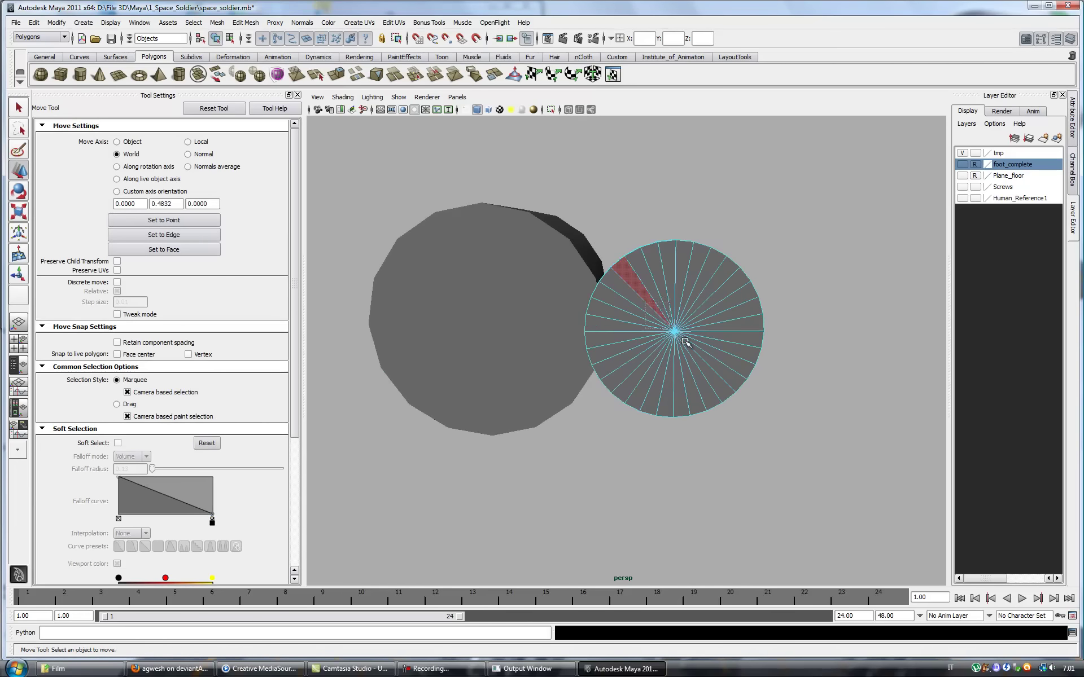
key(Delete)
Bridge two opposite rim edges with a first vertical face strip
click(247, 23)
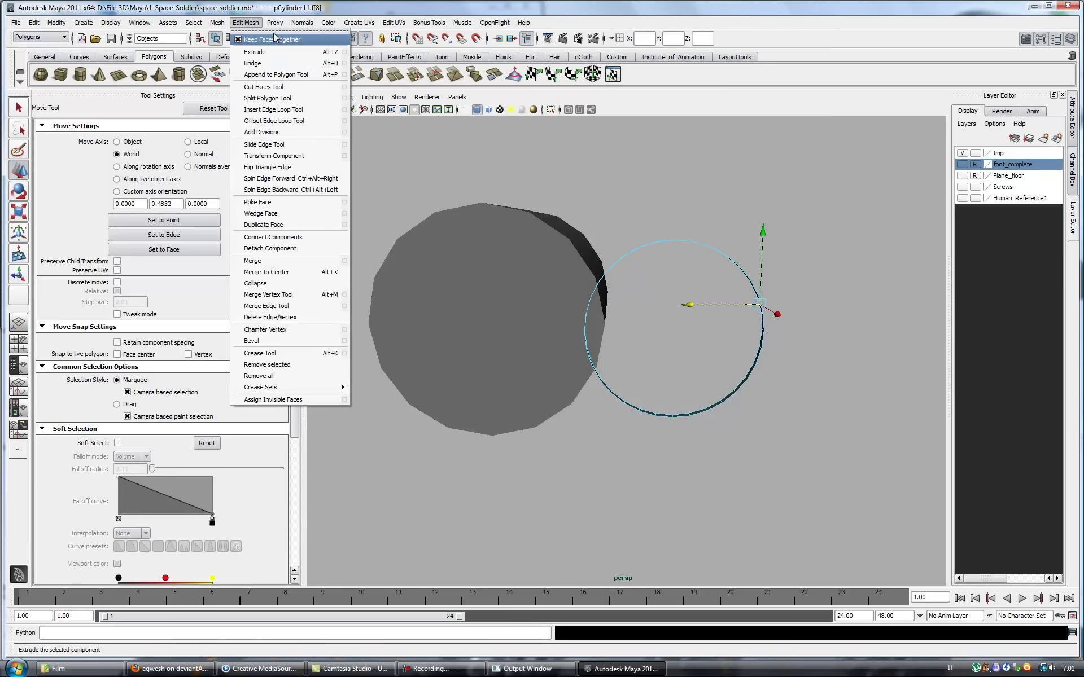
click(265, 66)
mouse_move(673, 346)
alt+mouse_down()
mouse_move(677, 314)
mouse_move(680, 325)
mouse_move(662, 316)
alt+mouse_up()
key(q)
click(660, 518)
key(g)
Append vertical face strips on the ring's right side, rim to rim
click(247, 23)
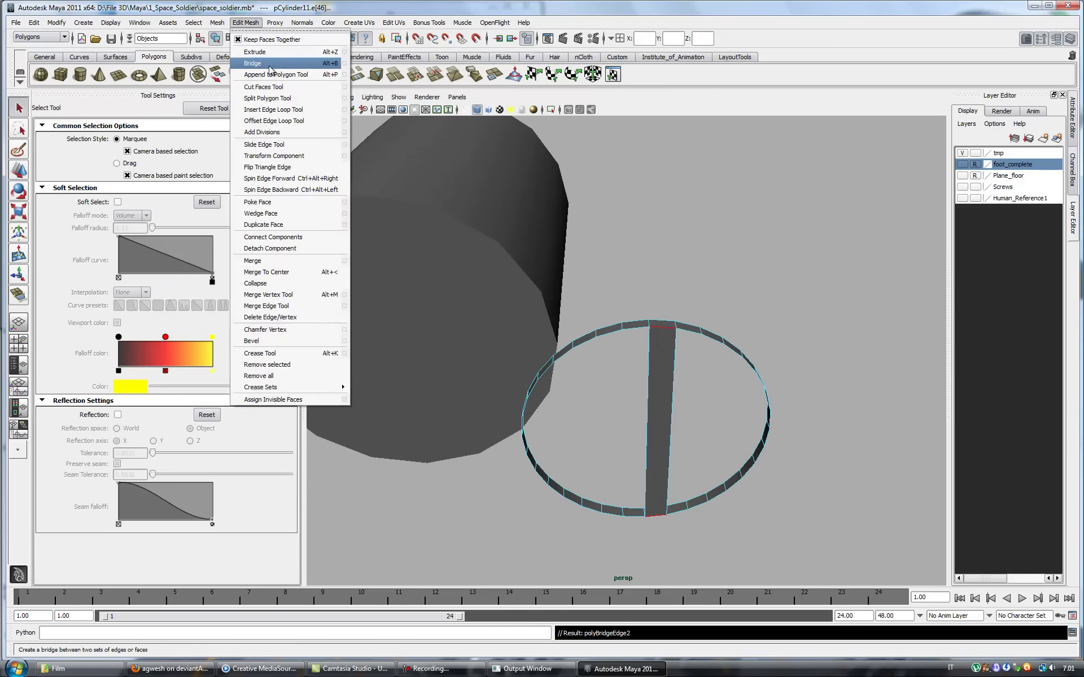
click(265, 66)
click(638, 526)
key(Return)
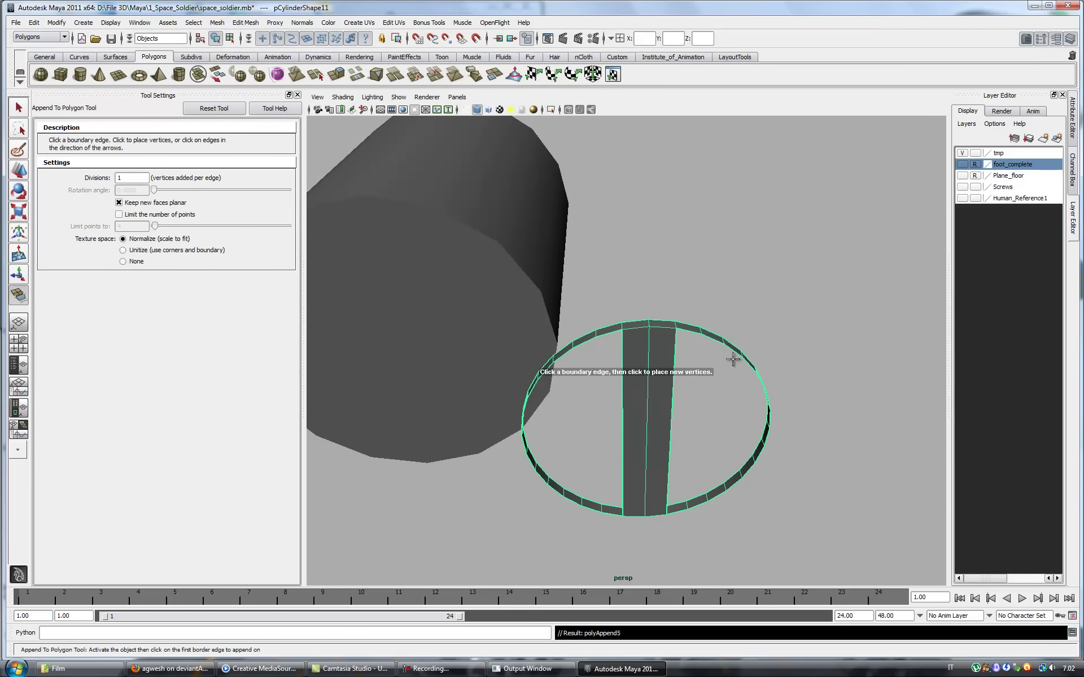
click(719, 497)
click(743, 359)
key(Return)
key(g)
key(Return)
Append left-side face strips and select all the new strips
key(g)
click(552, 362)
key(Return)
key(g)
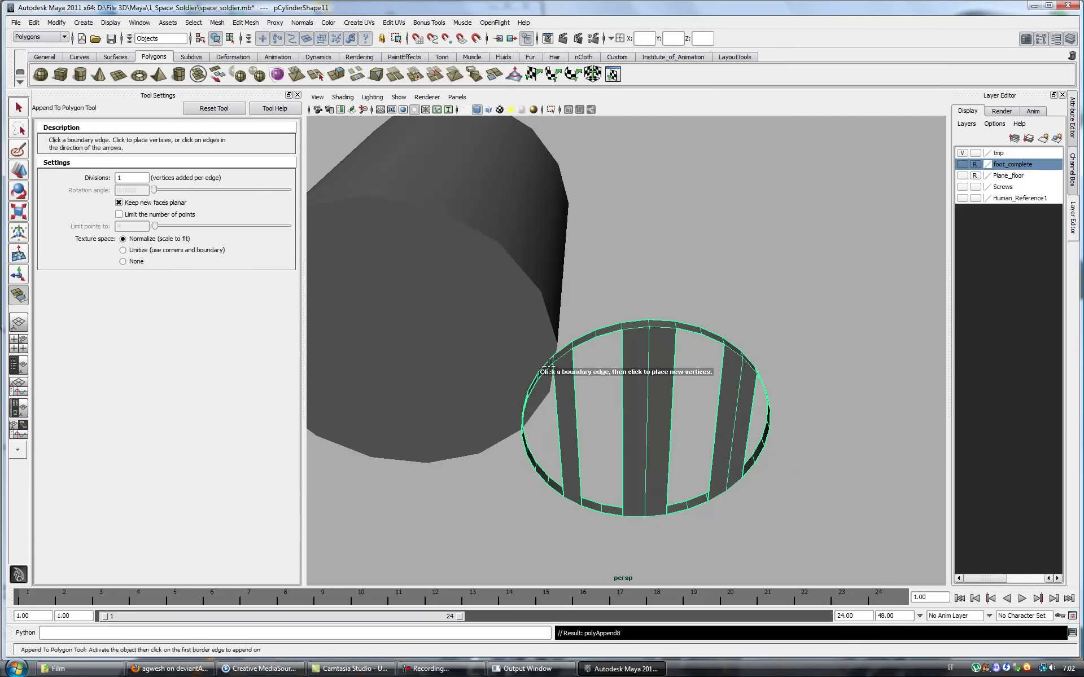
key(Return)
alt+drag(604, 510, 689, 559)
key(F11)
Select the three strips and test an extrusion with 0.03 offset, then undo it
click(730, 395)
shift+click(655, 395)
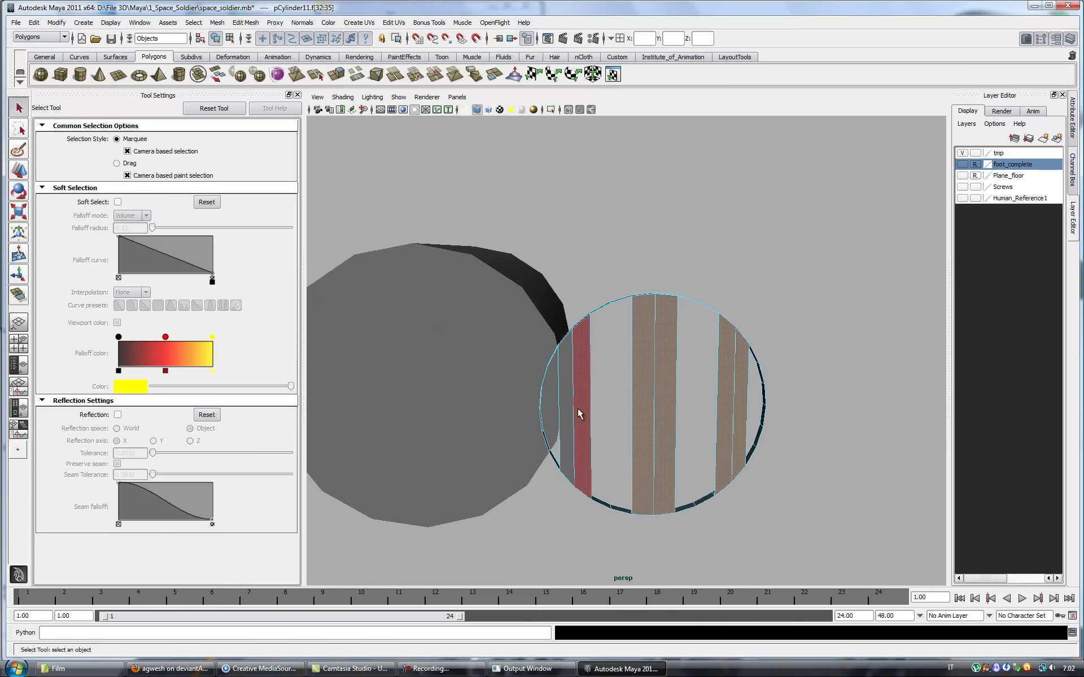
shift+click(581, 395)
click(246, 23)
click(368, 51)
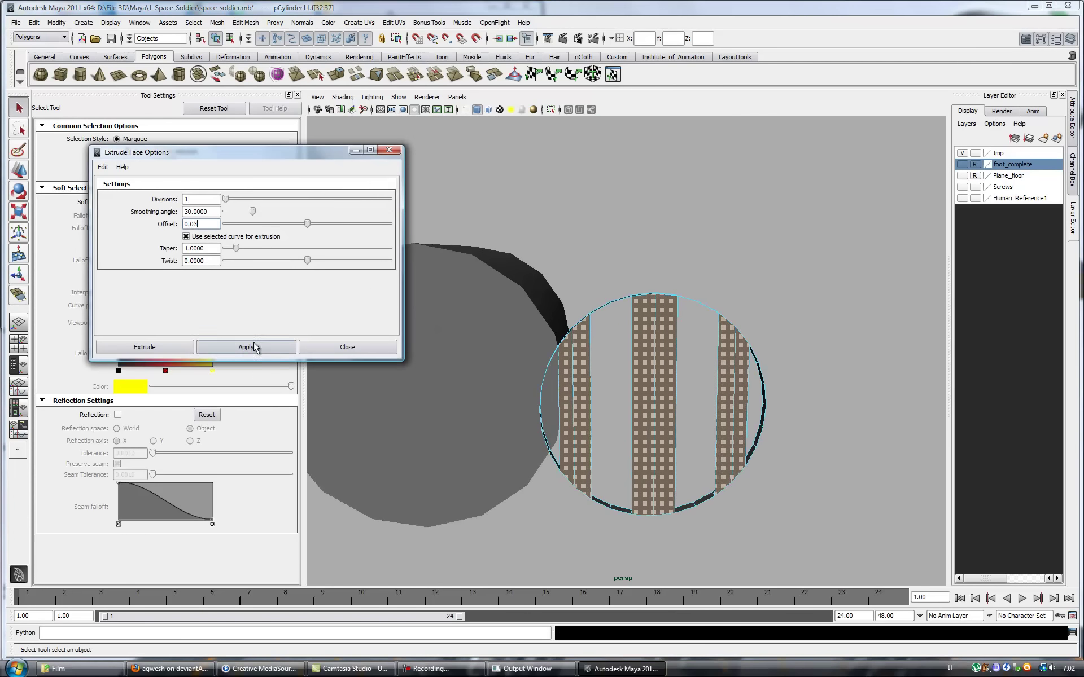
key(Return)
key(ctrl+z)
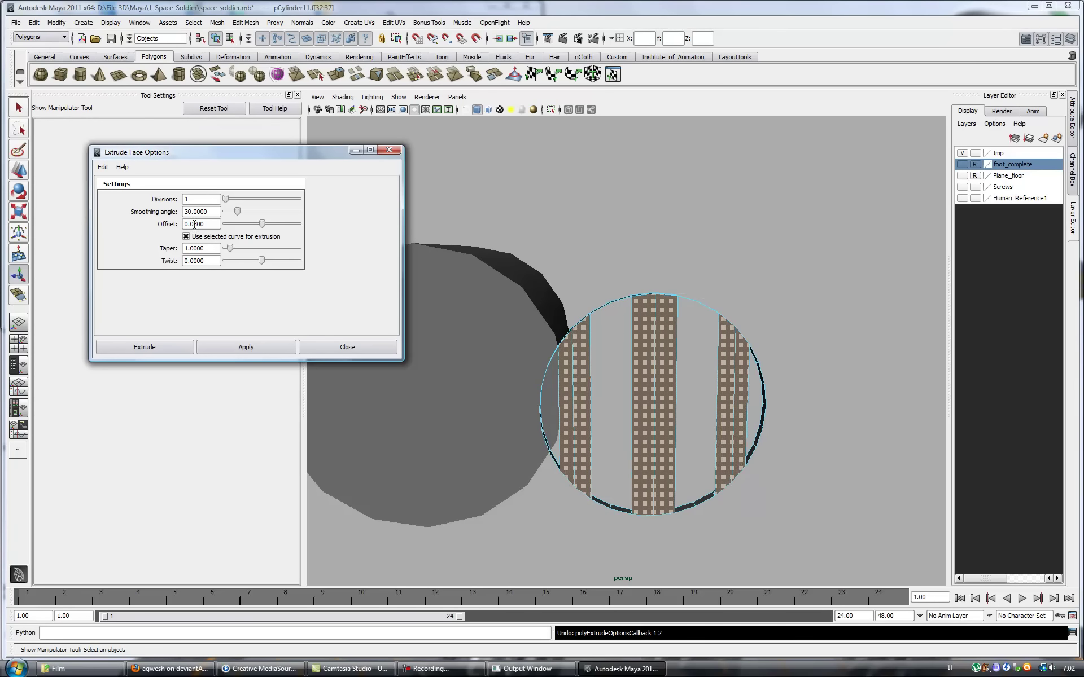
Extrude the strips with a 0.0050 offset after trying and undoing 0.01
click(145, 347)
alt+drag(695, 379, 623, 332)
key(ctrl+z)
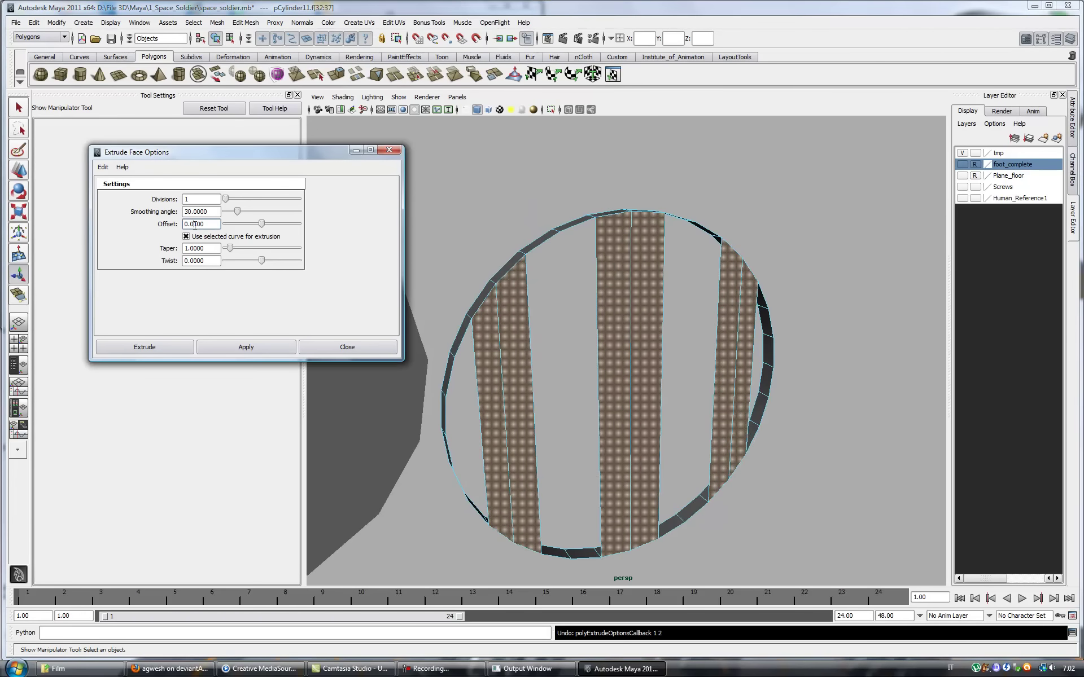
click(233, 346)
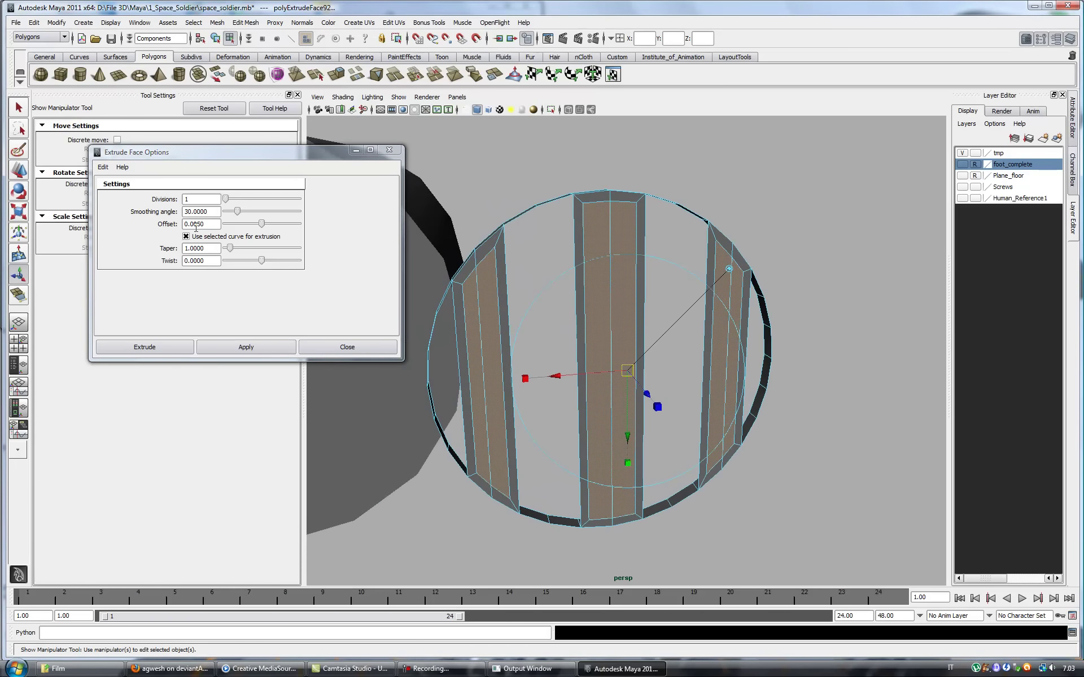
click(246, 347)
Pull the extruded strips outward from the disc to form raised ribs
key(w)
scroll(604, 375, down, 5)
mouse_move(762, 399)
mouse_down()
mouse_move(847, 408)
mouse_move(745, 418)
mouse_up()
mouse_move(527, 399)
alt+mouse_down()
mouse_move(599, 428)
mouse_move(601, 412)
alt+mouse_up()
scroll(602, 408, up, 2)
click(233, 22)
click(277, 105)
Append faces filling the gaps just left and right of centre between ribs
key(q)
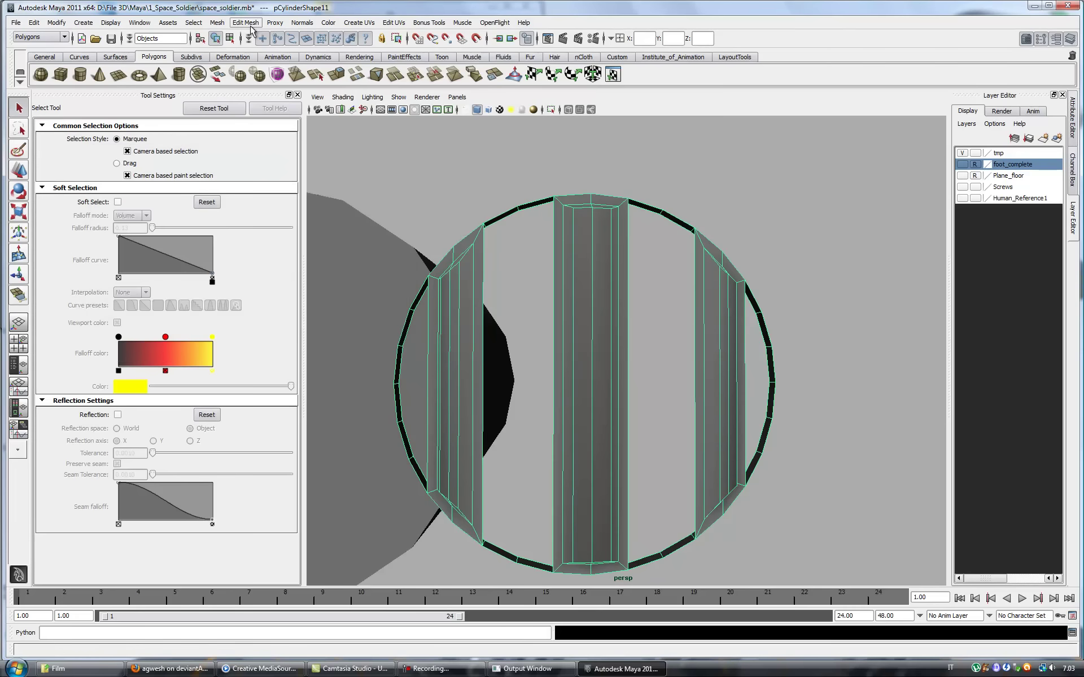
click(245, 23)
click(271, 63)
click(669, 562)
key(Return)
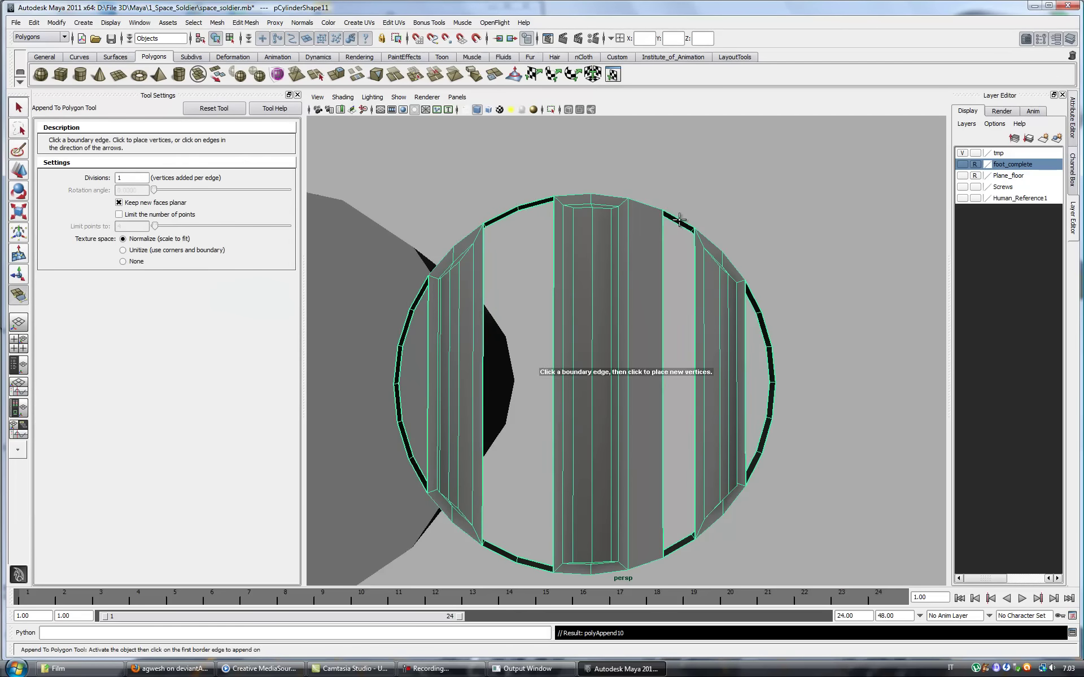
click(506, 212)
click(517, 558)
key(Return)
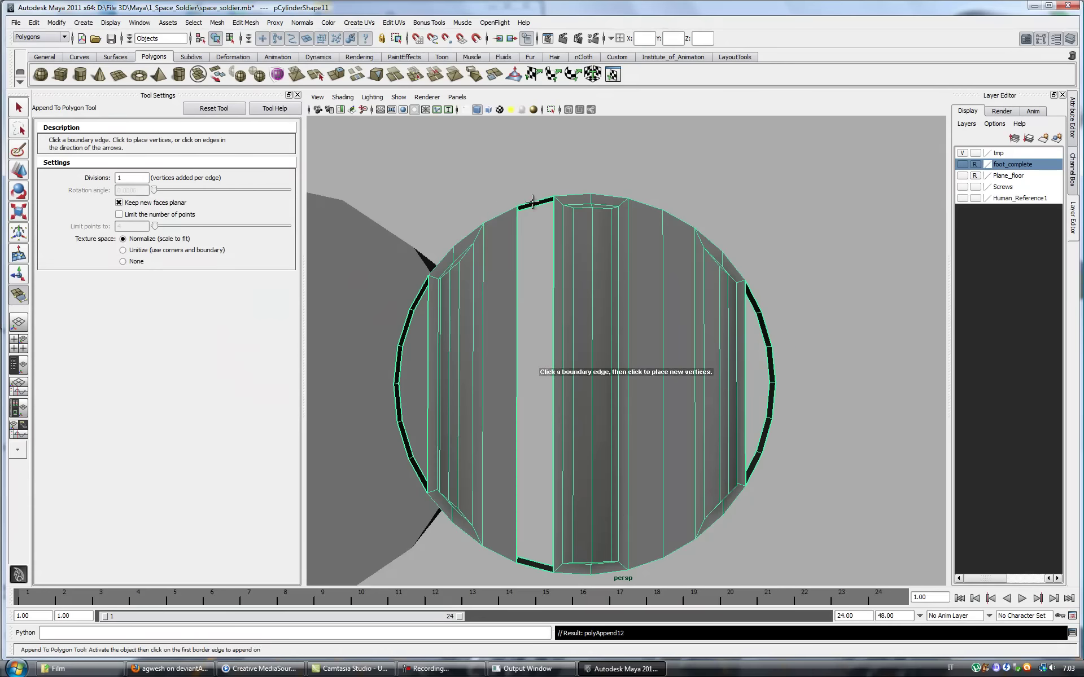
click(524, 208)
click(530, 562)
key(Return)
Fill the right-edge and left-edge gaps, then select all flat faces between ribs
click(747, 359)
key(Return)
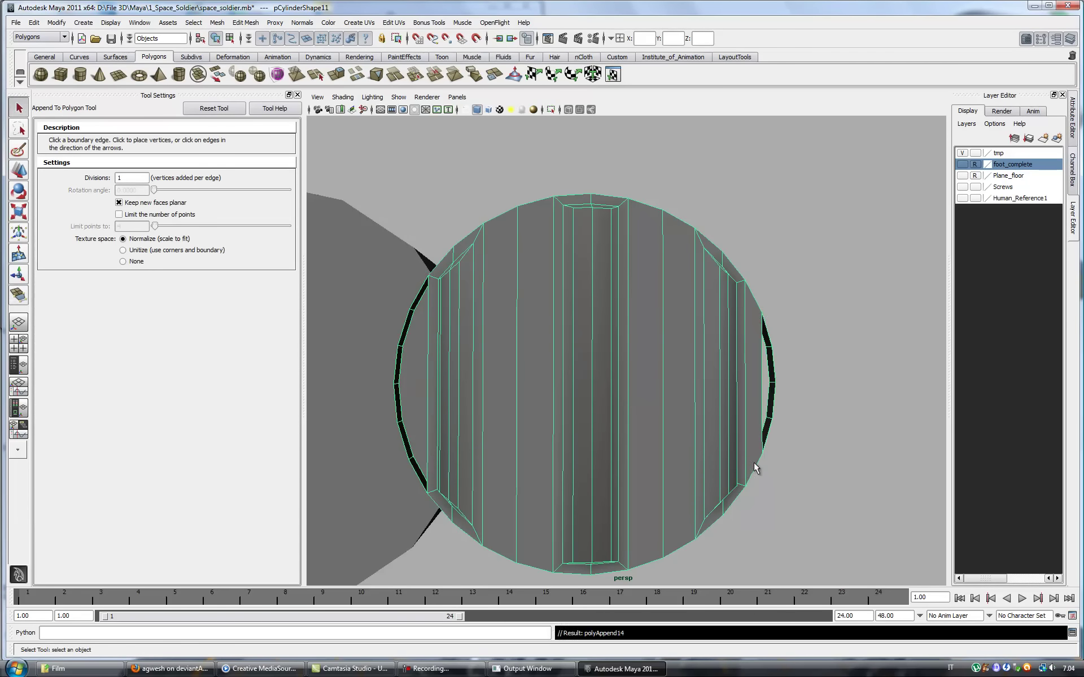
key(Return)
key(Return)
click(419, 292)
key(Return)
click(406, 323)
key(Return)
key(q)
mouse_move(440, 391)
alt+mouse_down()
mouse_move(555, 358)
mouse_move(717, 358)
mouse_move(713, 374)
alt+mouse_up()
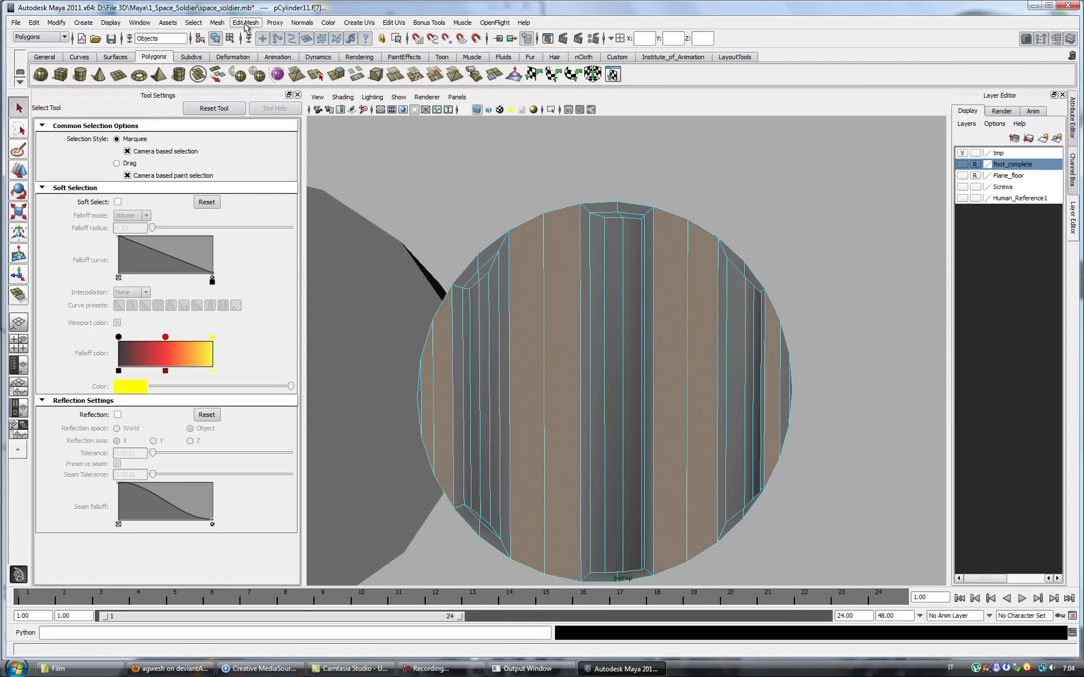
Extrude the selected flat faces with a 0.0030 offset
click(246, 22)
click(348, 50)
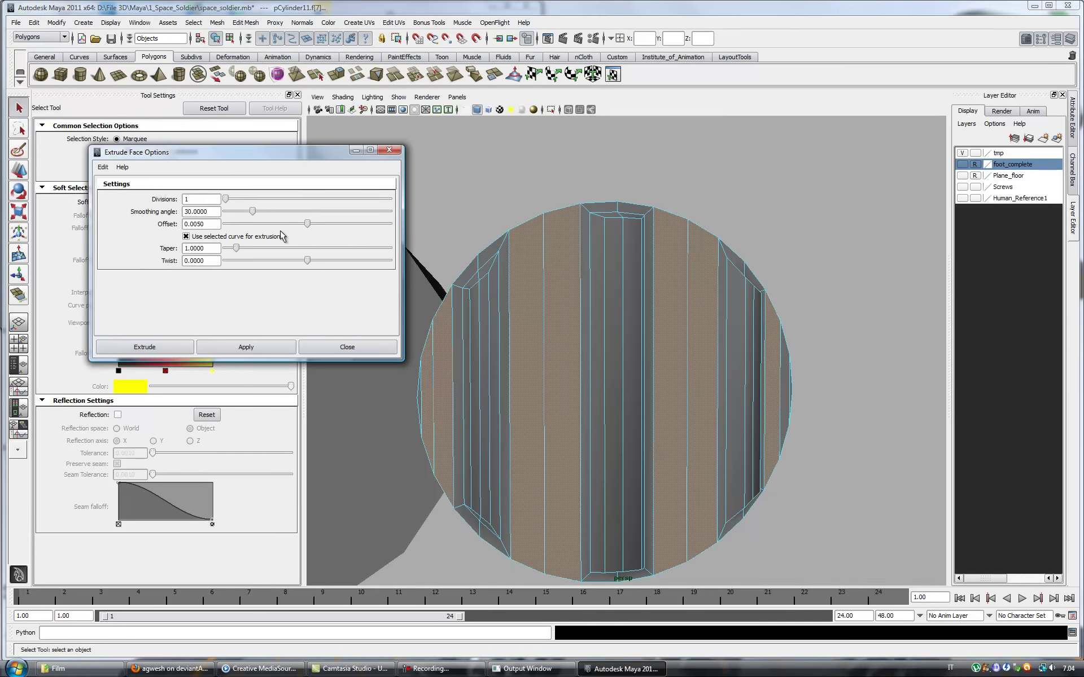
click(239, 346)
double_click(201, 224)
text(0.003)
key(Return)
Extrude individual flat faces with 0.0030 offset and move them inward as grooves
mouse_move(633, 430)
alt+mouse_down()
mouse_move(744, 216)
mouse_move(726, 378)
alt+mouse_up()
click(727, 378)
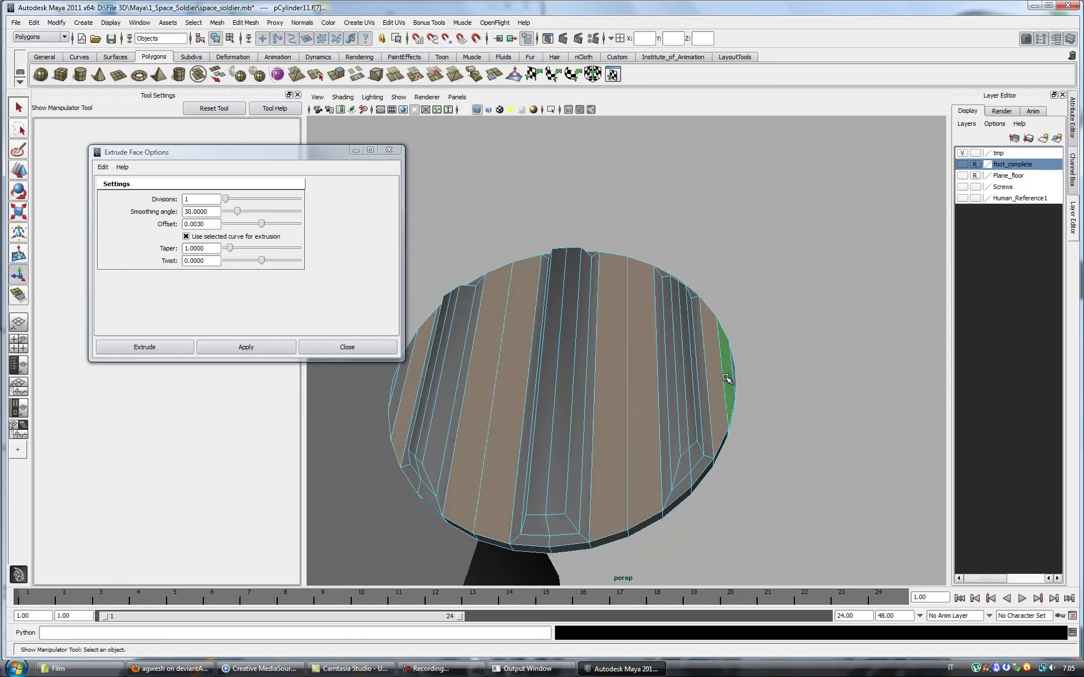
click(245, 347)
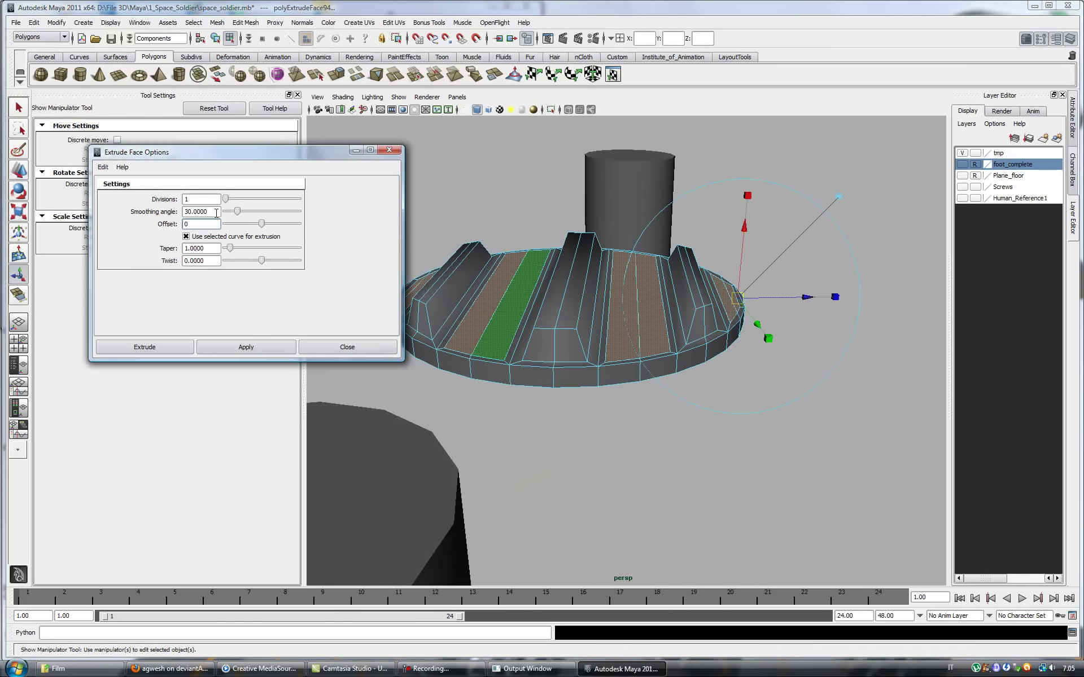
key(w)
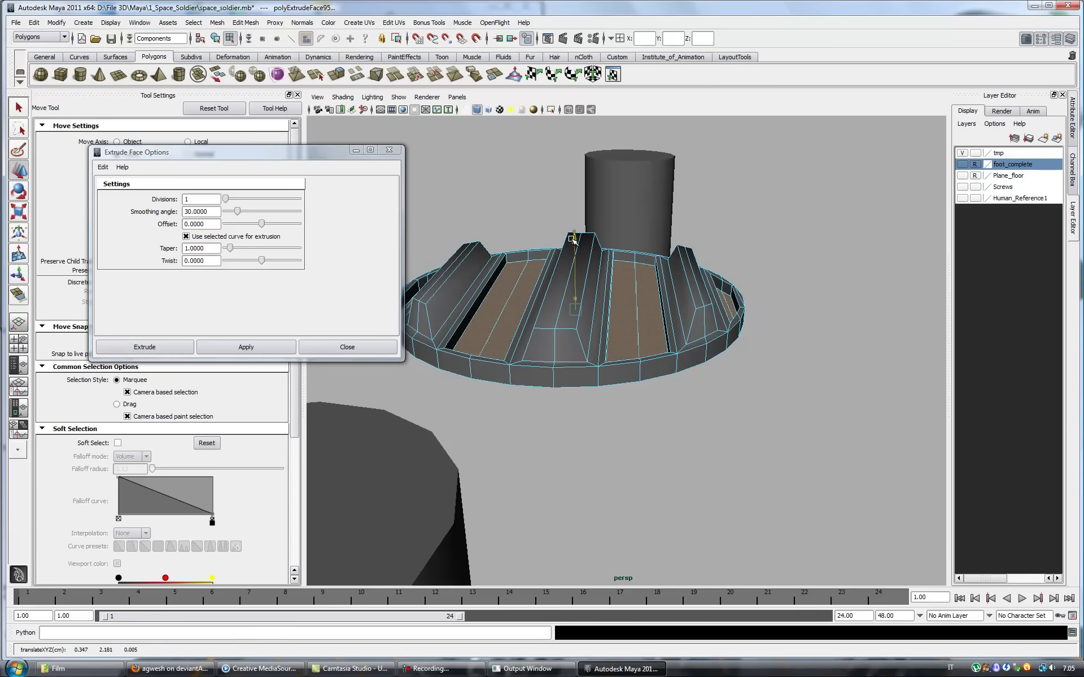
click(632, 342)
key(ctrl+e)
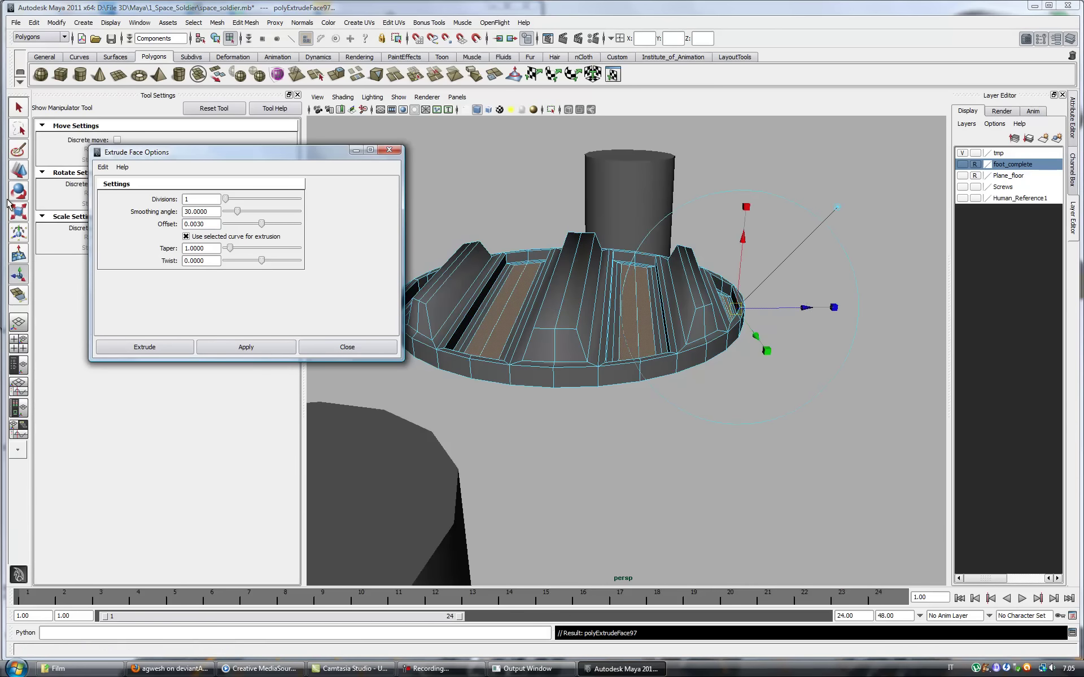
click(19, 169)
click(577, 243)
mouse_move(663, 334)
alt+mouse_down()
mouse_move(619, 349)
mouse_move(646, 350)
alt+mouse_up()
Append a face over the open side hole on the disc's edge beside the grooves
scroll(646, 351, up, 3)
right_drag(574, 289, 576, 317)
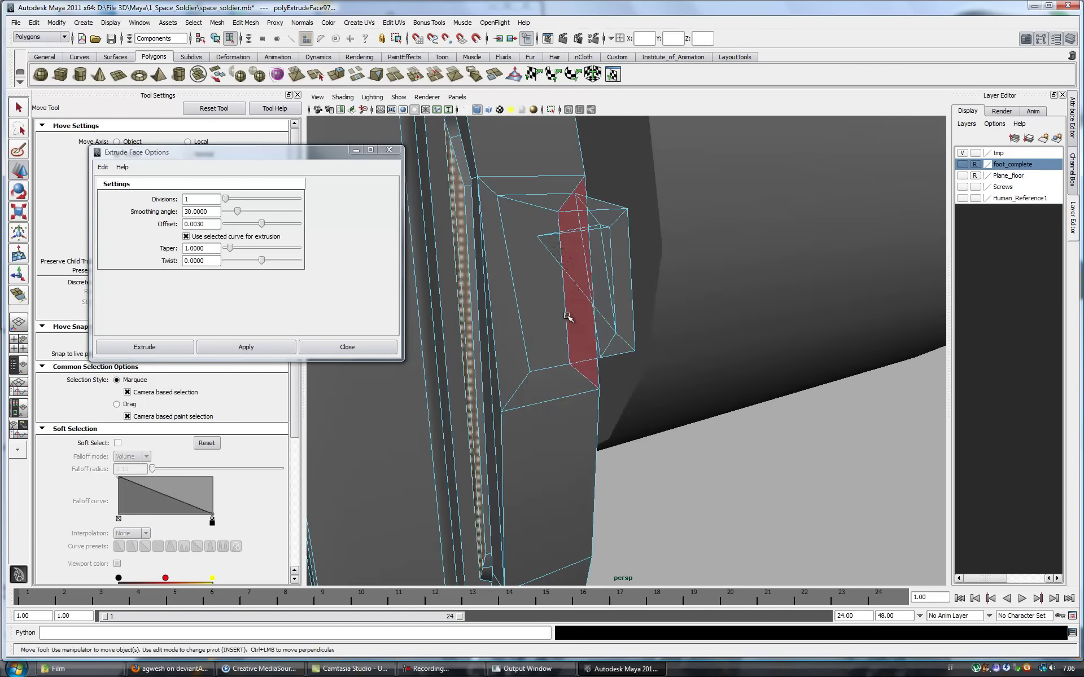
alt+drag(575, 318, 450, 322)
click(347, 347)
click(246, 22)
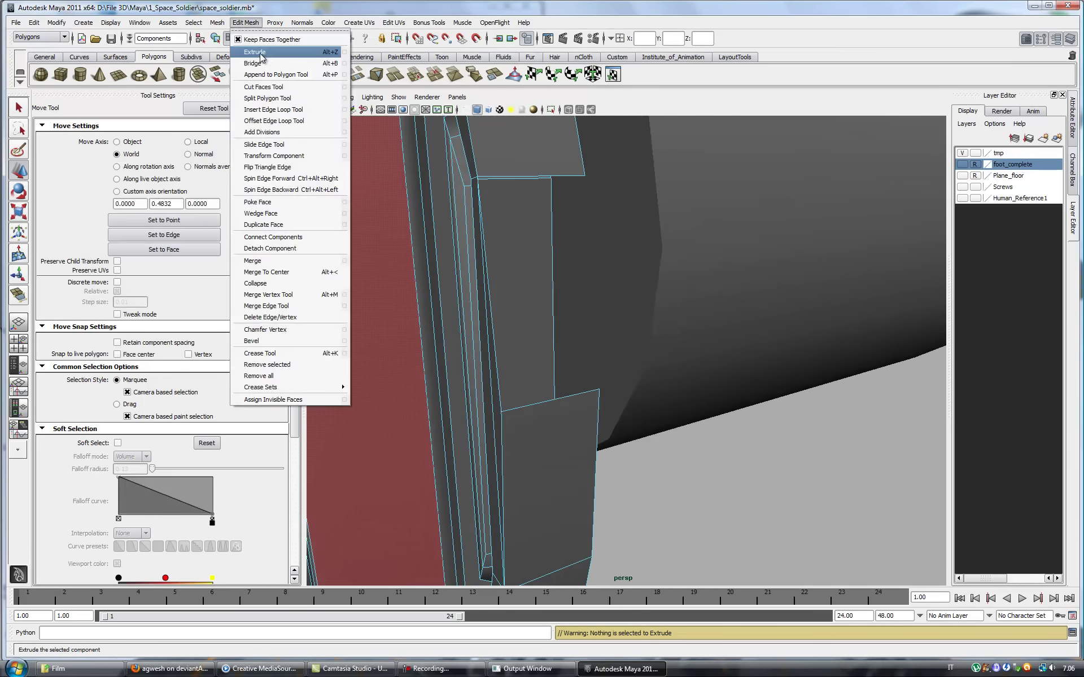
click(276, 74)
alt+drag(620, 339, 790, 285)
click(748, 479)
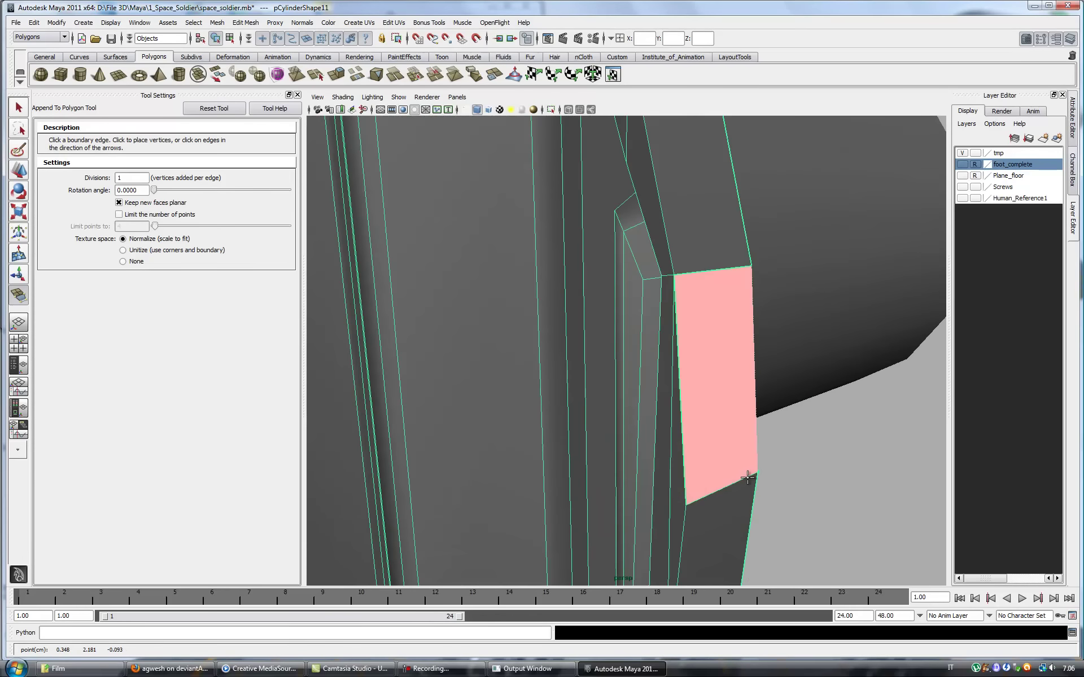
key(q)
scroll(751, 469, down, 5)
scroll(757, 452, up, 5)
alt+drag(756, 452, 730, 462)
scroll(729, 462, down, 5)
scroll(706, 447, up, 2)
scroll(706, 407, up, 2)
Insert edge loops across the lower ribbed disc and select a middle edge loop
click(246, 23)
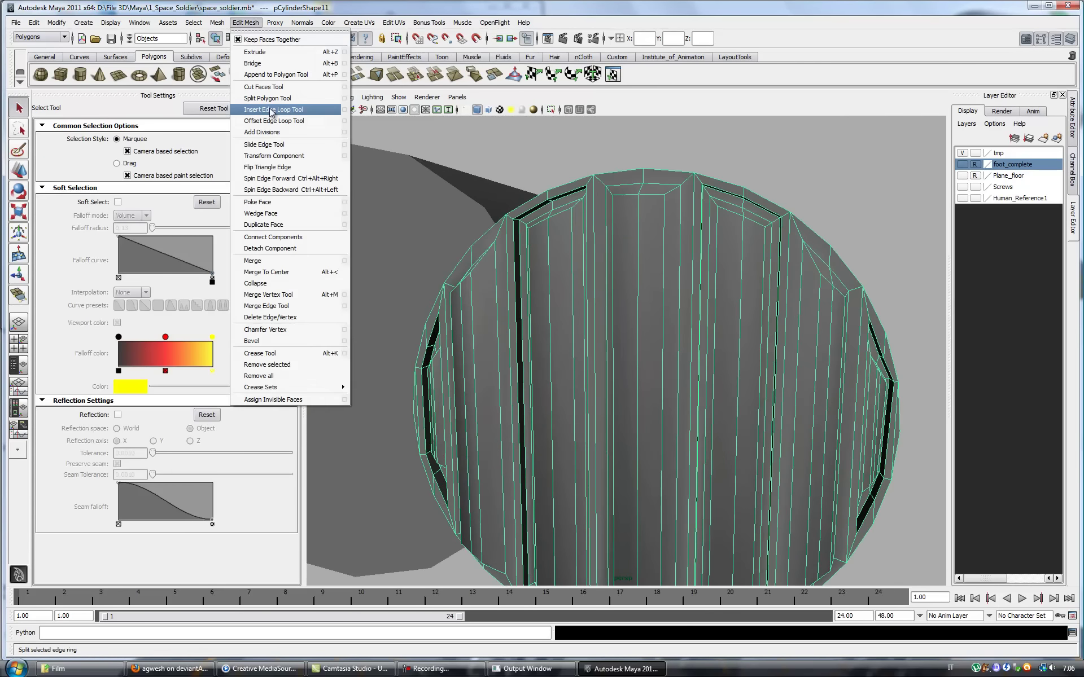
click(268, 110)
scroll(747, 283, down, 3)
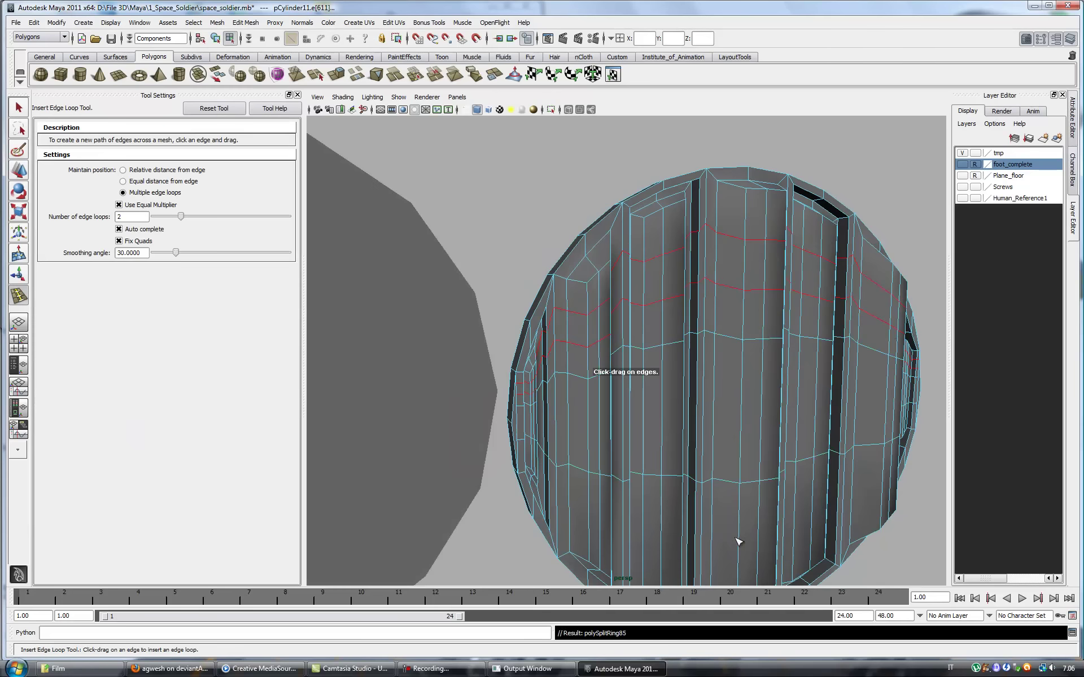
drag(738, 537, 744, 537)
key(q)
shift+right_drag(758, 312, 750, 294)
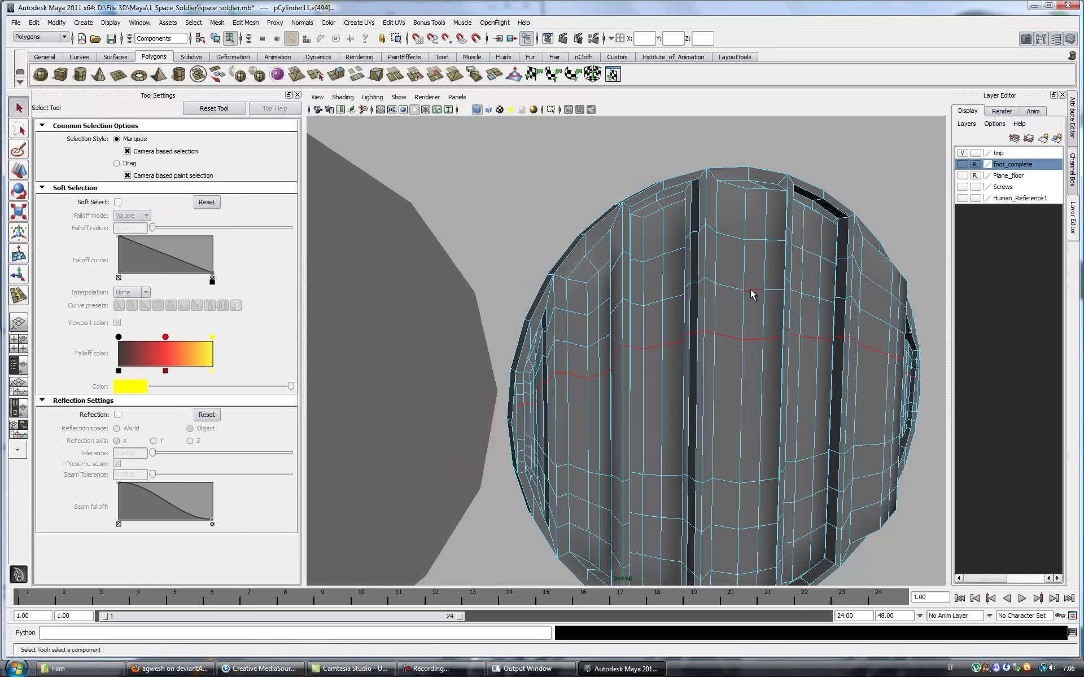
Apply an Edit Mesh command to the selected middle edge loop
click(245, 23)
click(265, 315)
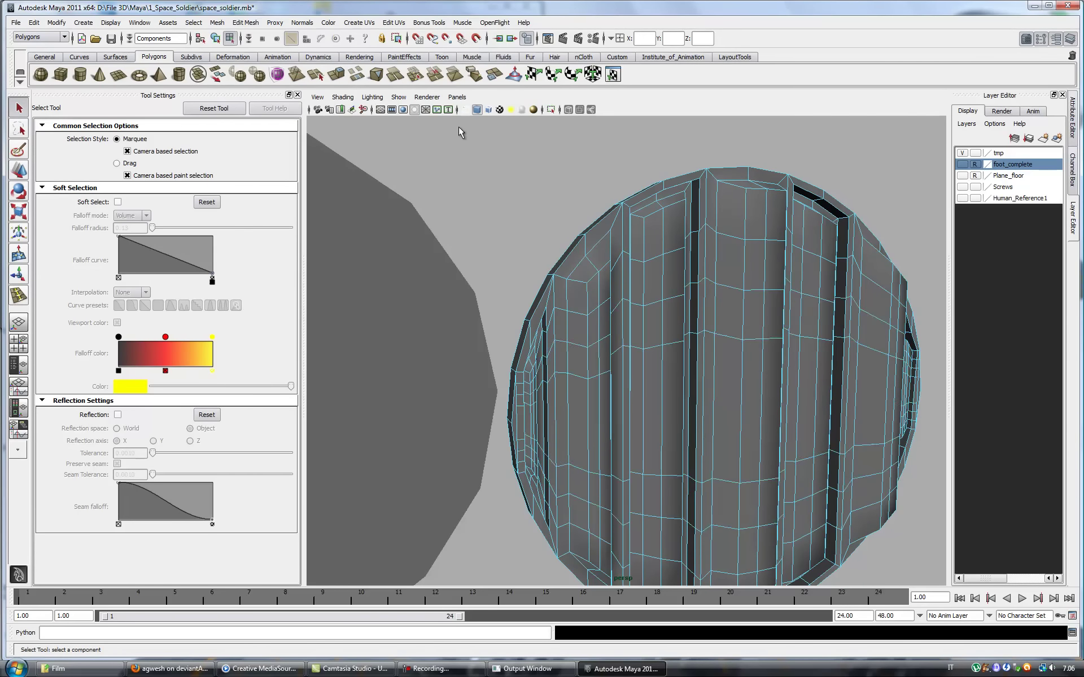
key(t)
key(space)
alt+drag(824, 158, 704, 303)
Insert new edge loops running lengthwise along a rib
click(245, 22)
click(265, 108)
click(600, 206)
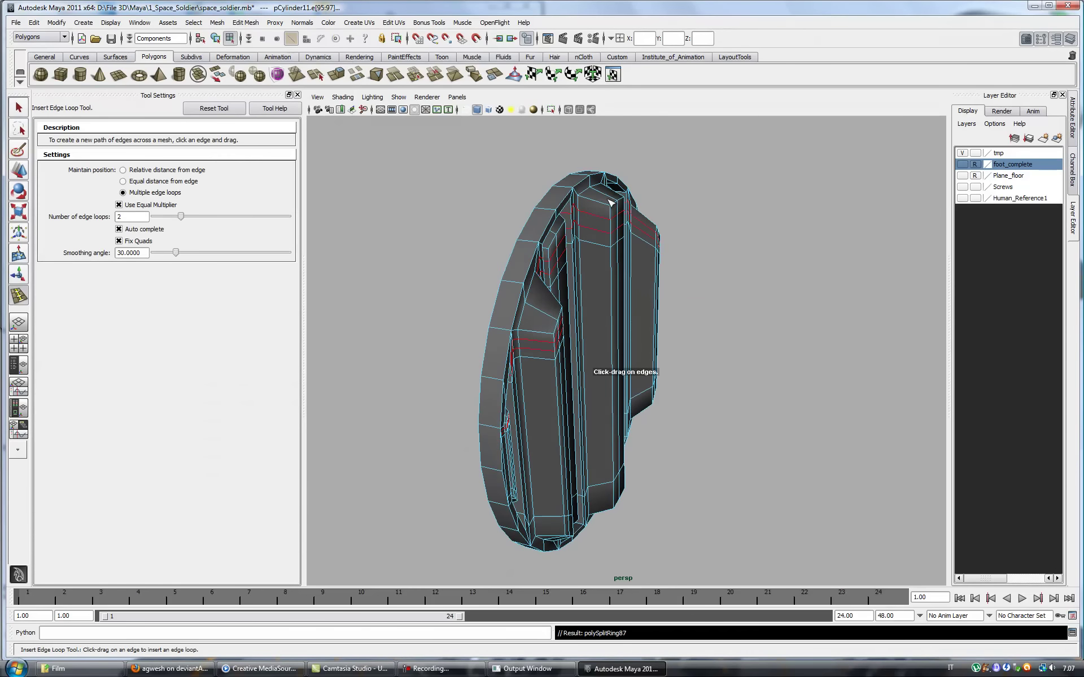
mouse_move(648, 240)
alt+mouse_down()
mouse_move(661, 442)
mouse_move(675, 267)
alt+mouse_up()
key(q)
Switch to Face mode and select the top faces of the ribs
right_click(675, 268)
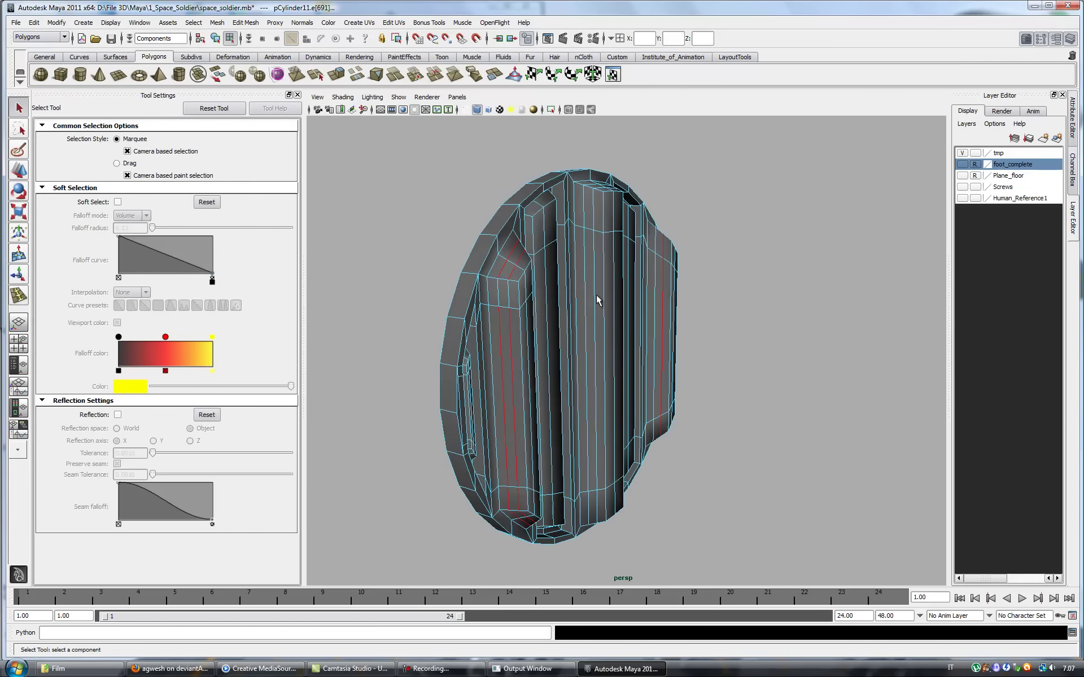
alt+drag(598, 263, 518, 375)
right_drag(455, 389, 495, 356)
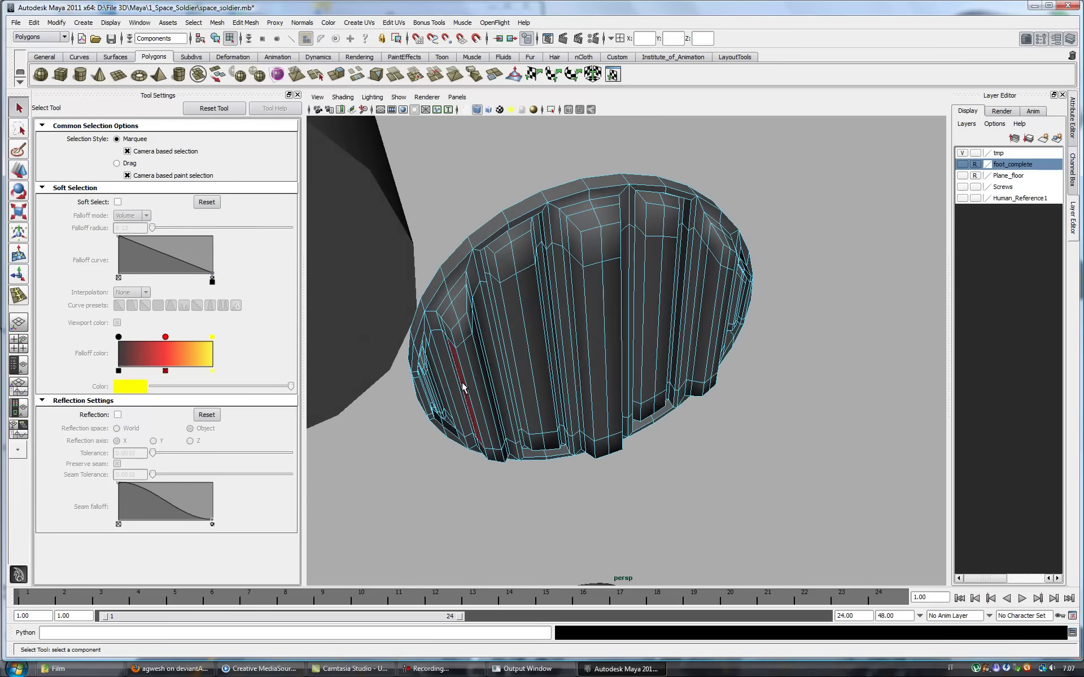
click(497, 338)
mouse_move(474, 354)
alt+mouse_down()
mouse_move(592, 346)
mouse_move(688, 302)
mouse_move(699, 330)
mouse_move(730, 320)
mouse_move(700, 382)
mouse_move(744, 356)
alt+mouse_up()
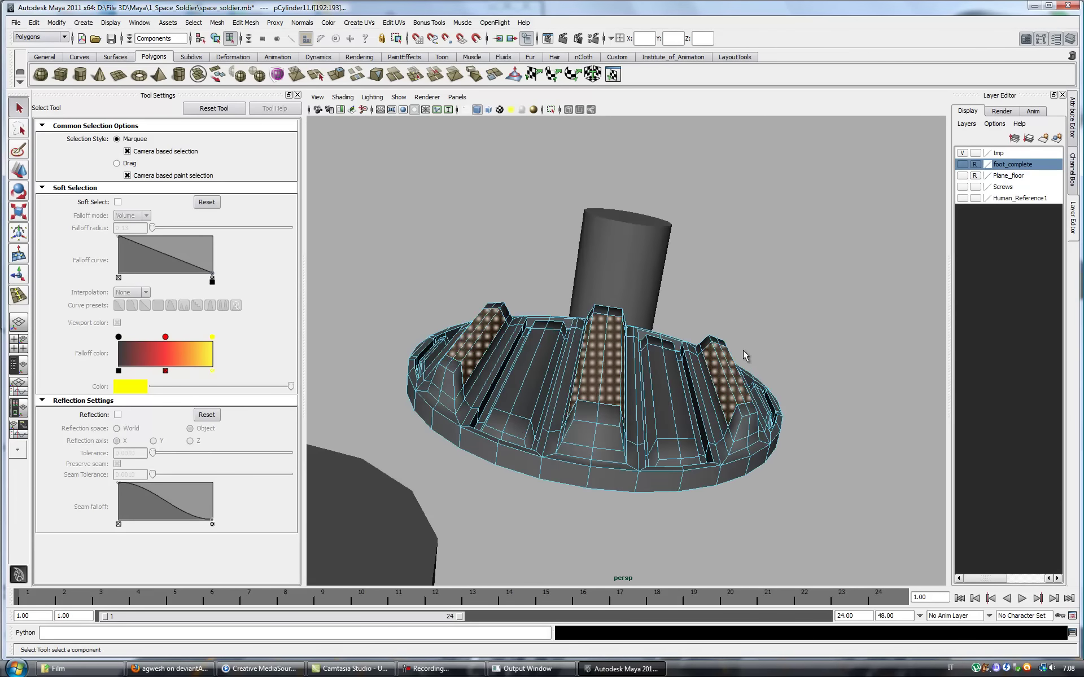
Extrude the selected rib-top faces to raise them further
scroll(744, 355, up, 5)
click(245, 22)
click(350, 59)
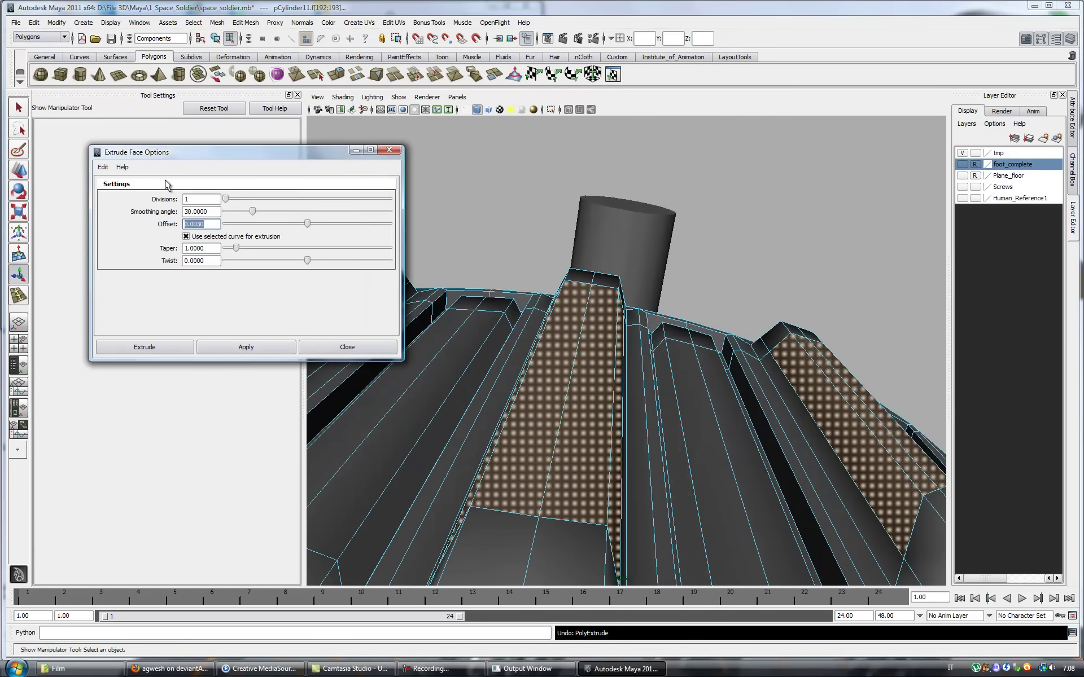
click(145, 346)
mouse_move(552, 339)
alt+mouse_down()
mouse_move(476, 173)
mouse_move(617, 279)
alt+mouse_up()
Move the vertex at a rib's lower end into place
right_drag(617, 280, 593, 280)
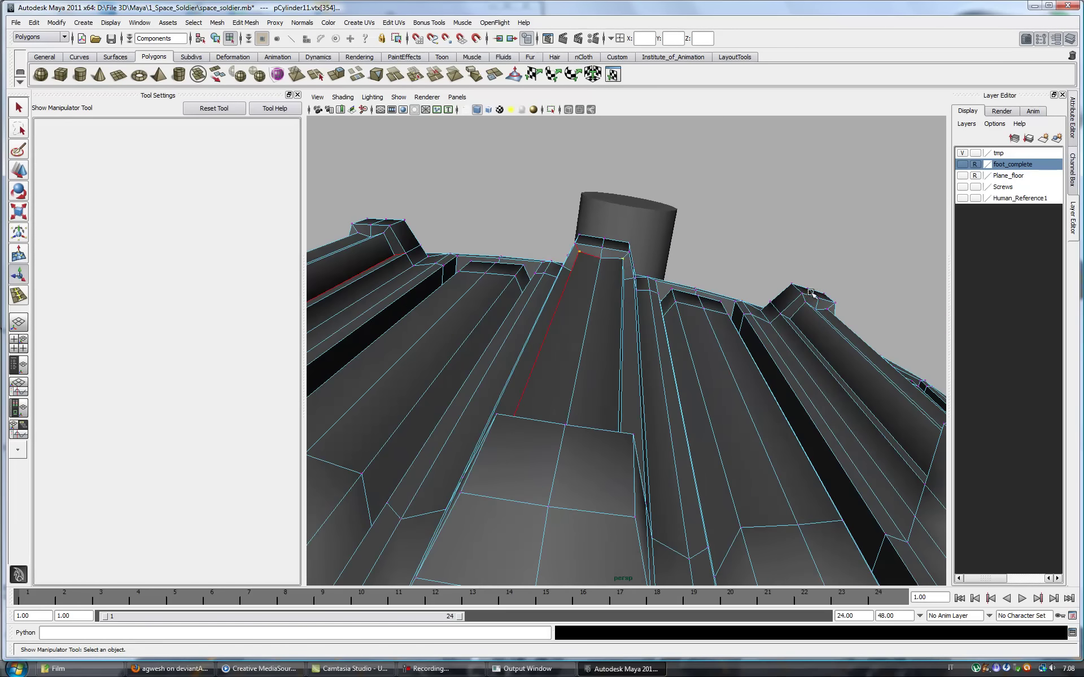
mouse_move(577, 354)
alt+mouse_down()
mouse_move(537, 371)
mouse_move(837, 548)
alt+mouse_up()
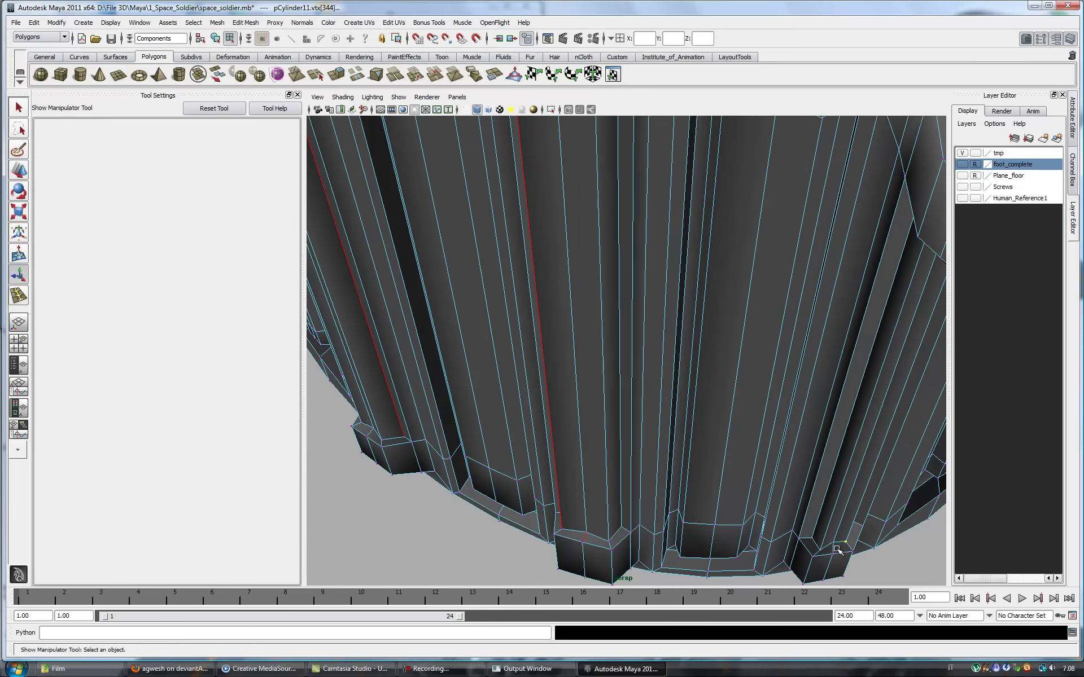
key(w)
mouse_move(573, 364)
mouse_down()
mouse_move(545, 411)
mouse_move(655, 520)
mouse_move(600, 463)
mouse_up()
Select the edge loops around the grooves and crease them with the Crease Tool
key(q)
scroll(599, 463, up, 5)
scroll(649, 362, up, 3)
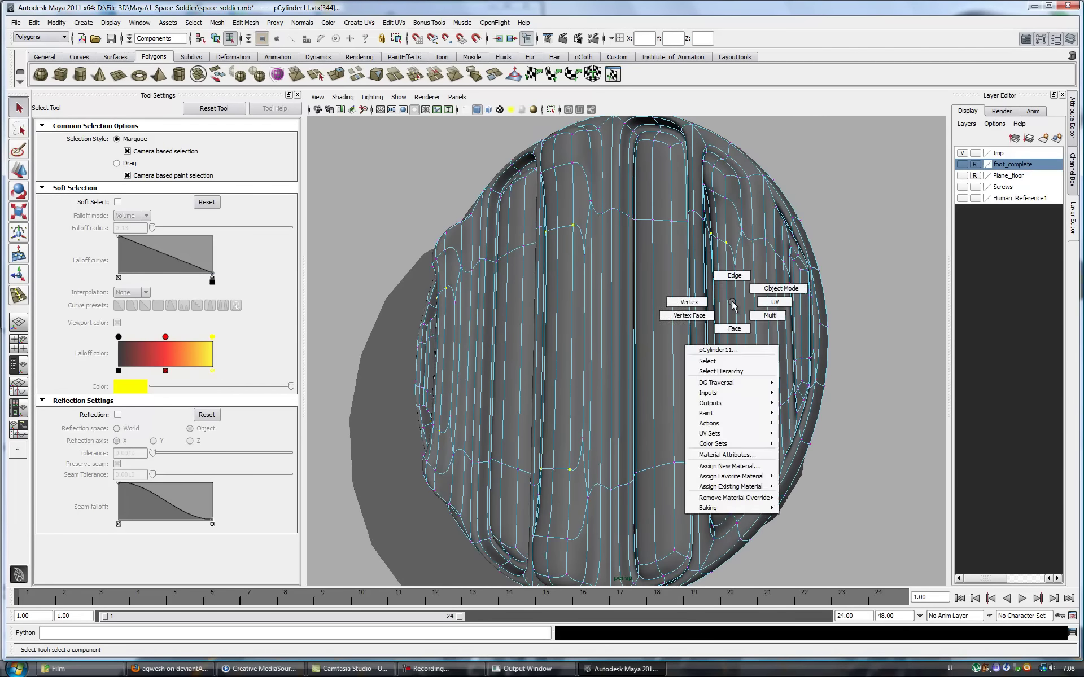
right_drag(727, 316, 736, 289)
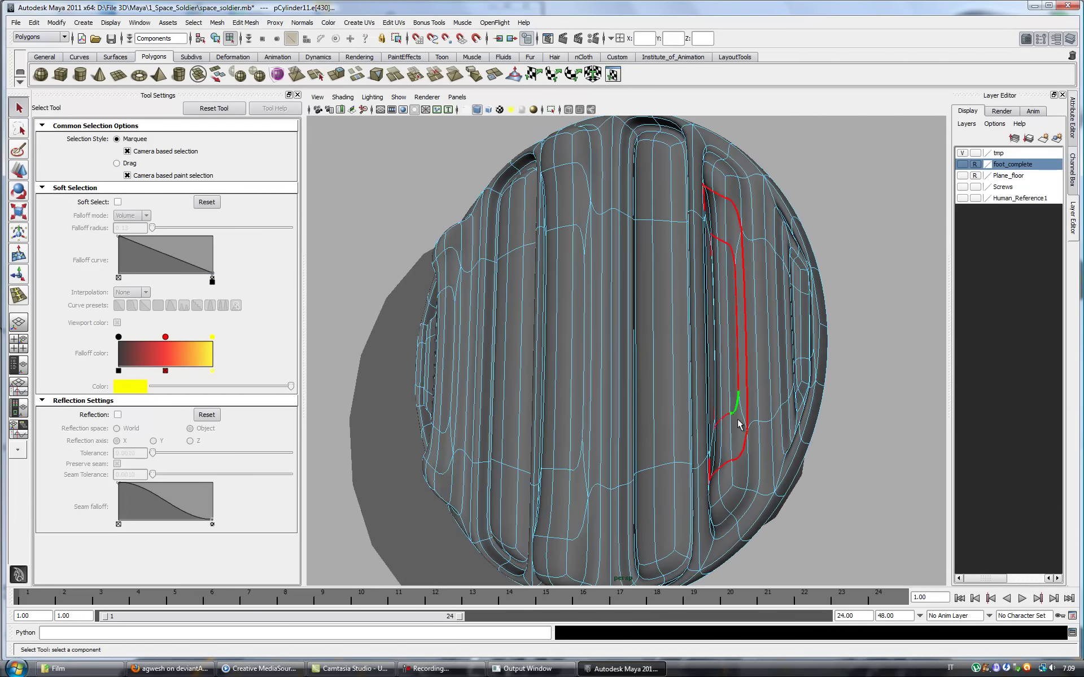
alt+drag(738, 425, 767, 348)
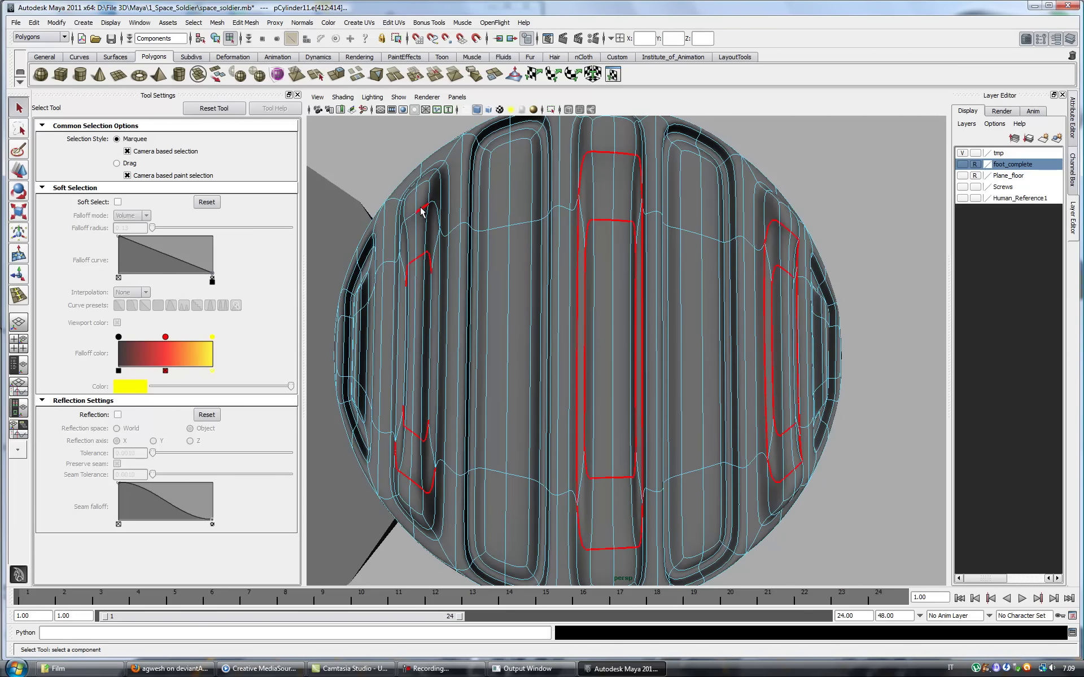
mouse_move(415, 328)
alt+mouse_down()
mouse_move(460, 368)
mouse_move(462, 339)
alt+mouse_up()
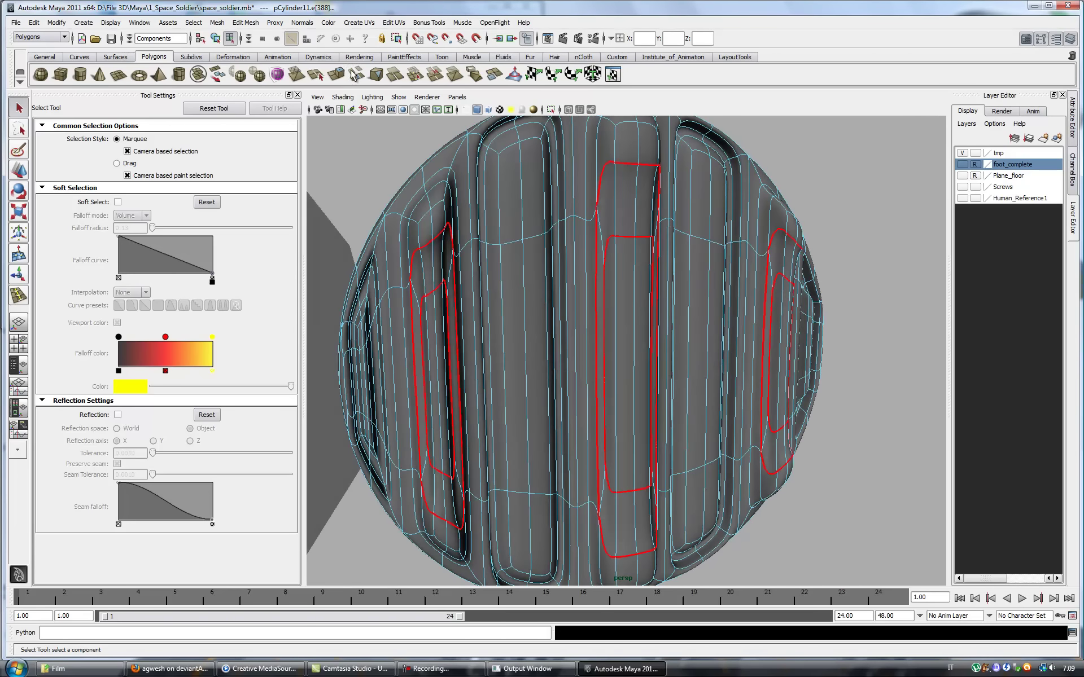
click(246, 22)
click(259, 207)
middle_drag(587, 337, 611, 338)
mouse_move(611, 338)
alt+mouse_down()
mouse_move(612, 392)
mouse_move(653, 395)
alt+mouse_up()
alt+middle_drag(653, 394, 653, 373)
Add edges beside the grooves and a vertical rib loop to the selection
click(245, 23)
key(q)
click(602, 245)
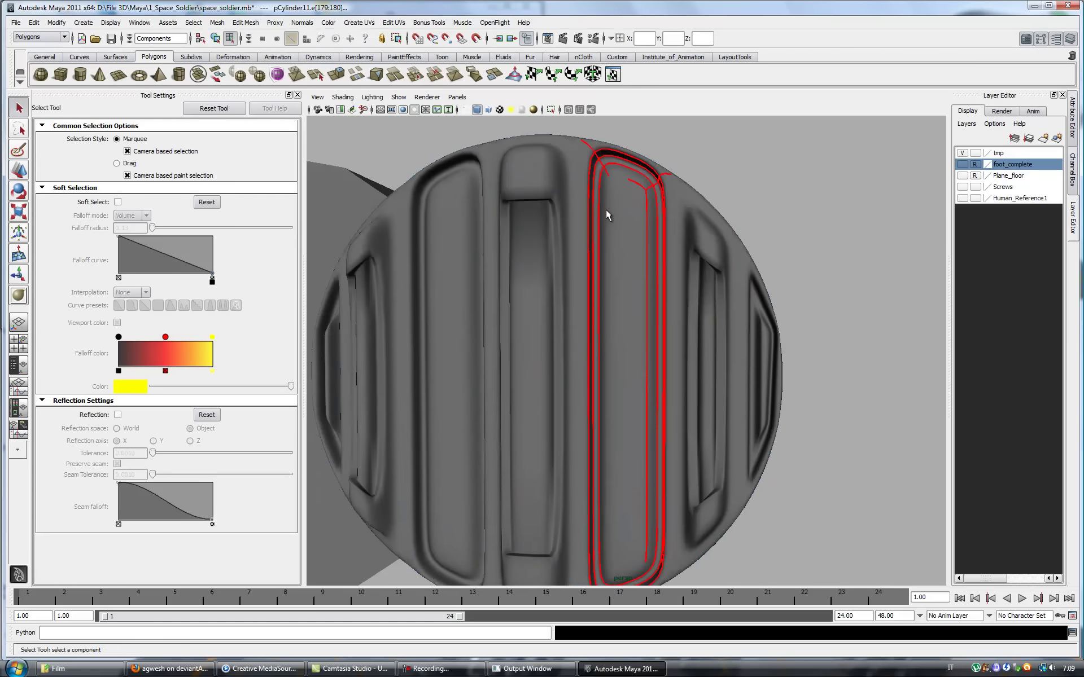
alt+drag(625, 177, 631, 376)
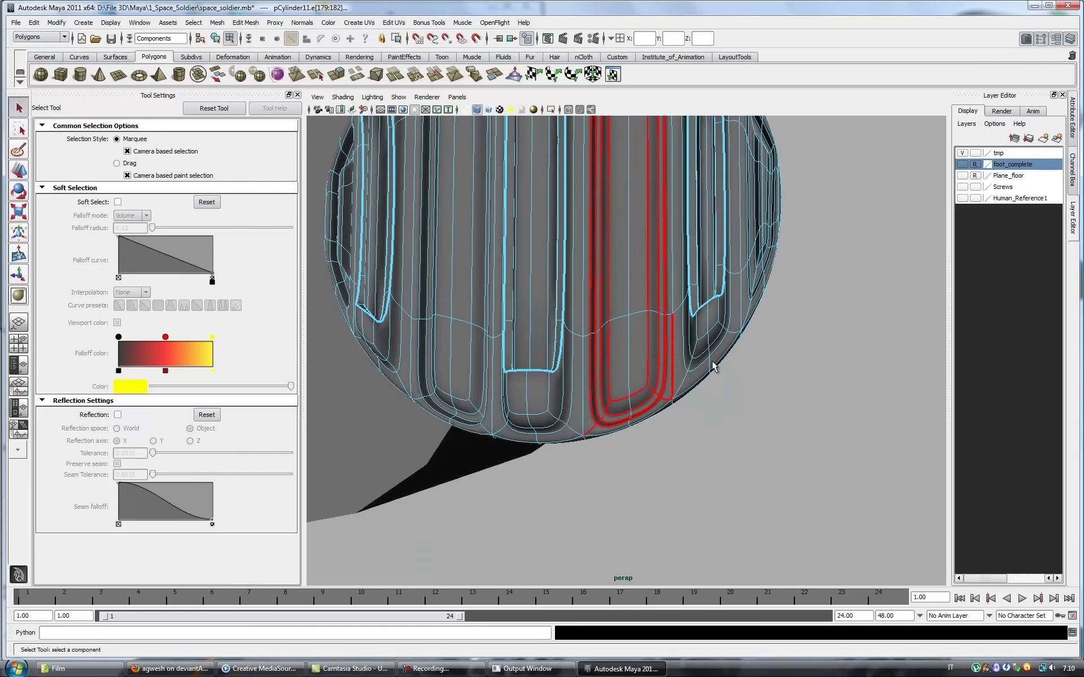
mouse_move(754, 289)
alt+mouse_down()
mouse_move(677, 282)
mouse_move(701, 271)
alt+mouse_up()
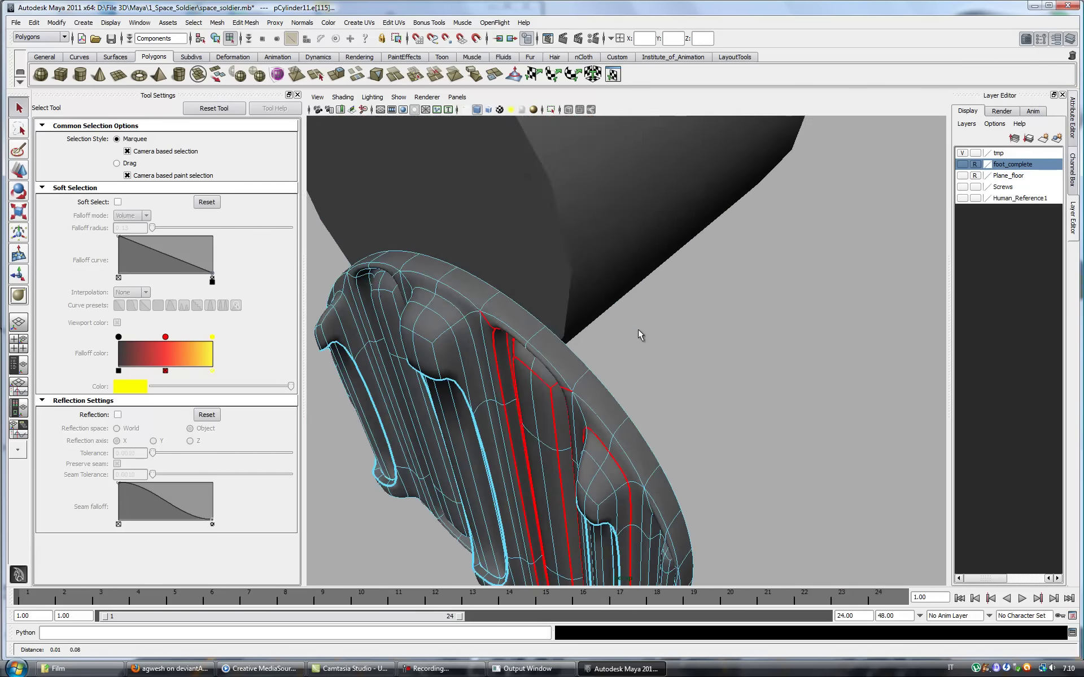
double_click(702, 270)
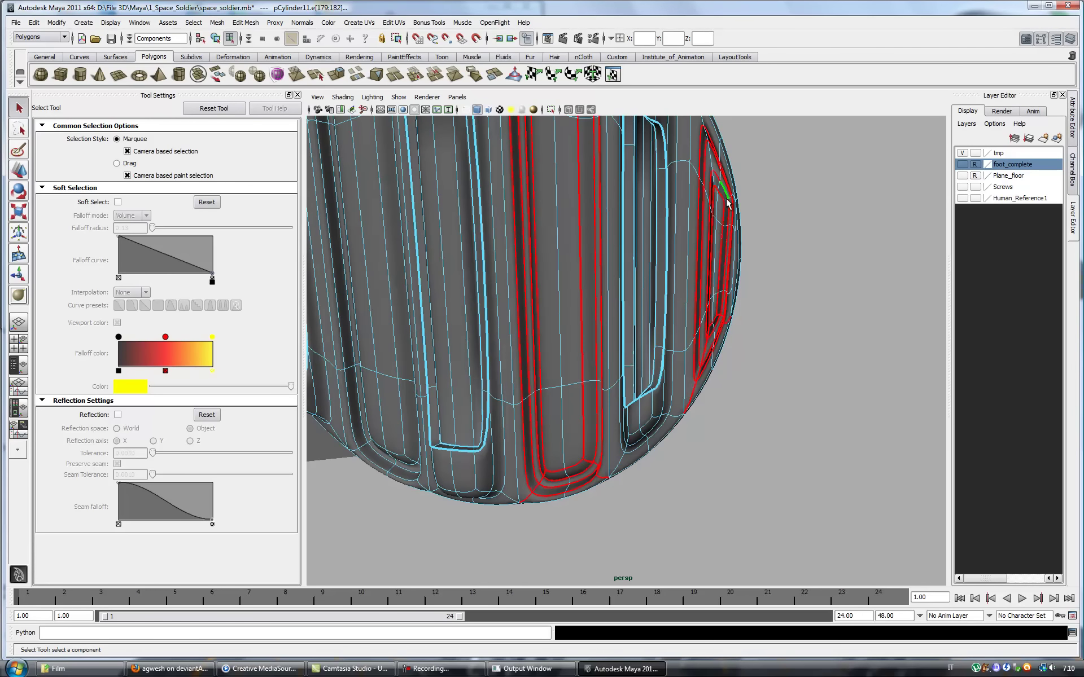
alt+drag(702, 282, 636, 174)
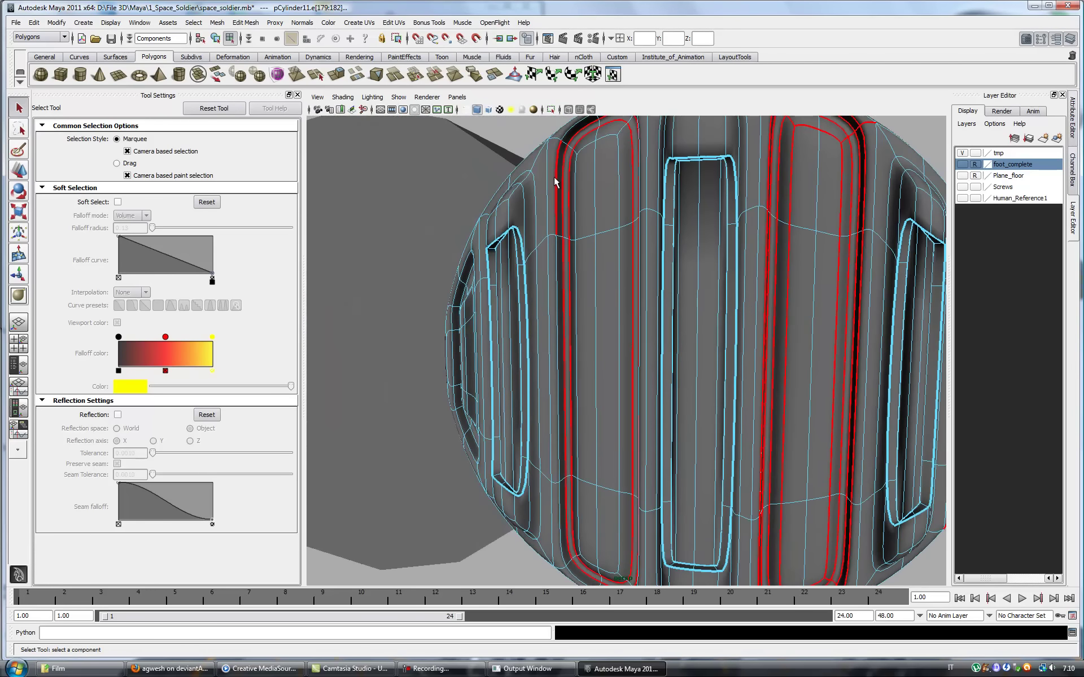
alt+drag(578, 199, 631, 317)
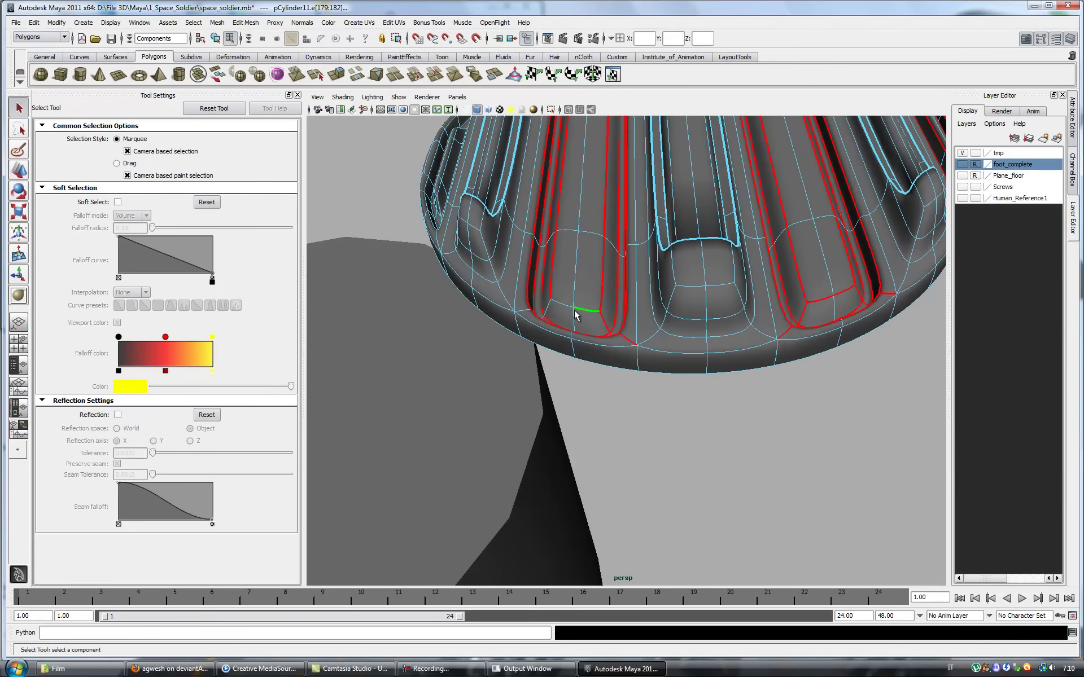
scroll(553, 310, up, 3)
alt+drag(563, 325, 435, 234)
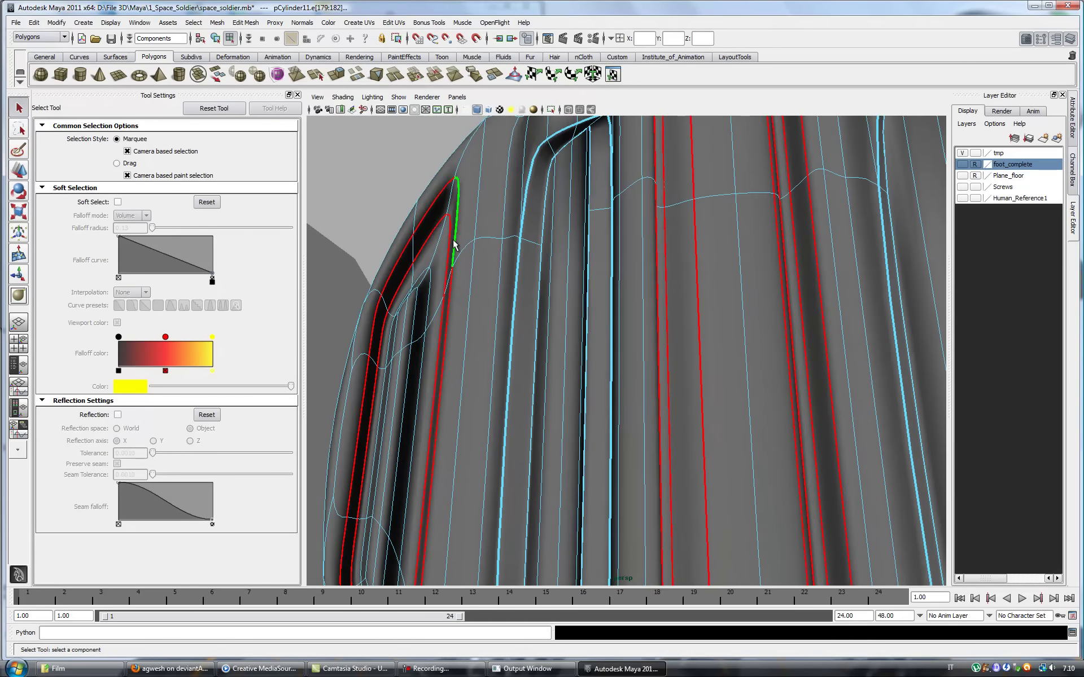
Select the edge loops outlining the slots
mouse_move(440, 357)
alt+mouse_down()
mouse_move(483, 387)
mouse_move(423, 295)
mouse_move(510, 329)
mouse_move(637, 275)
mouse_move(680, 277)
alt+mouse_up()
scroll(445, 307, down, 3)
mouse_move(845, 256)
alt+mouse_down()
mouse_move(858, 363)
mouse_move(770, 211)
mouse_move(744, 224)
alt+mouse_up()
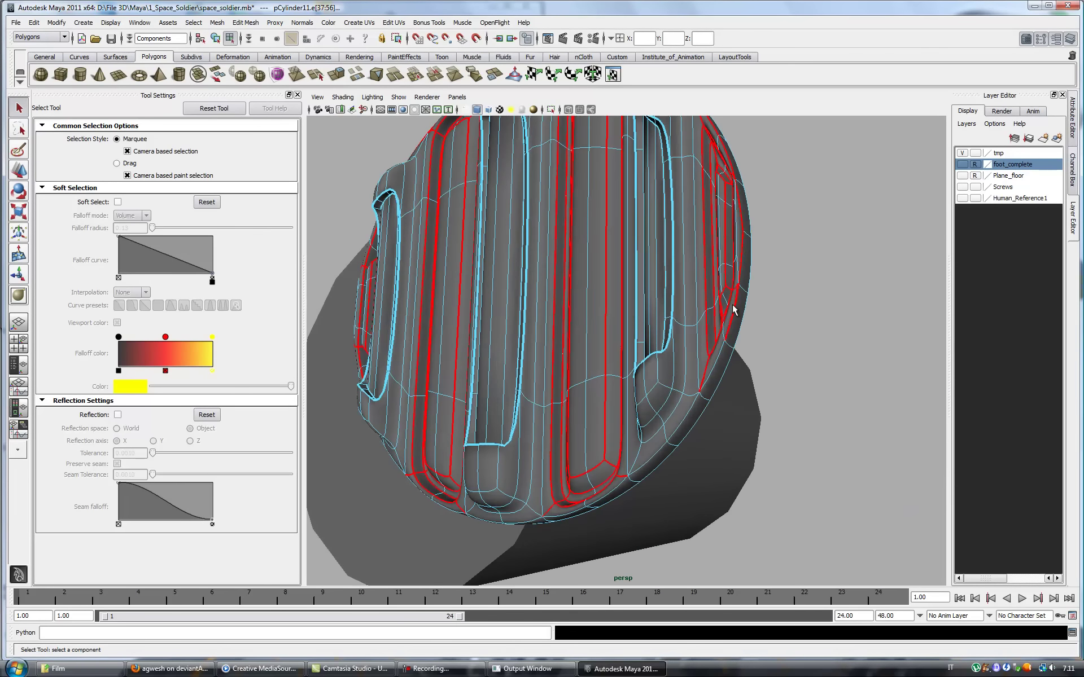
alt+drag(535, 519, 496, 506)
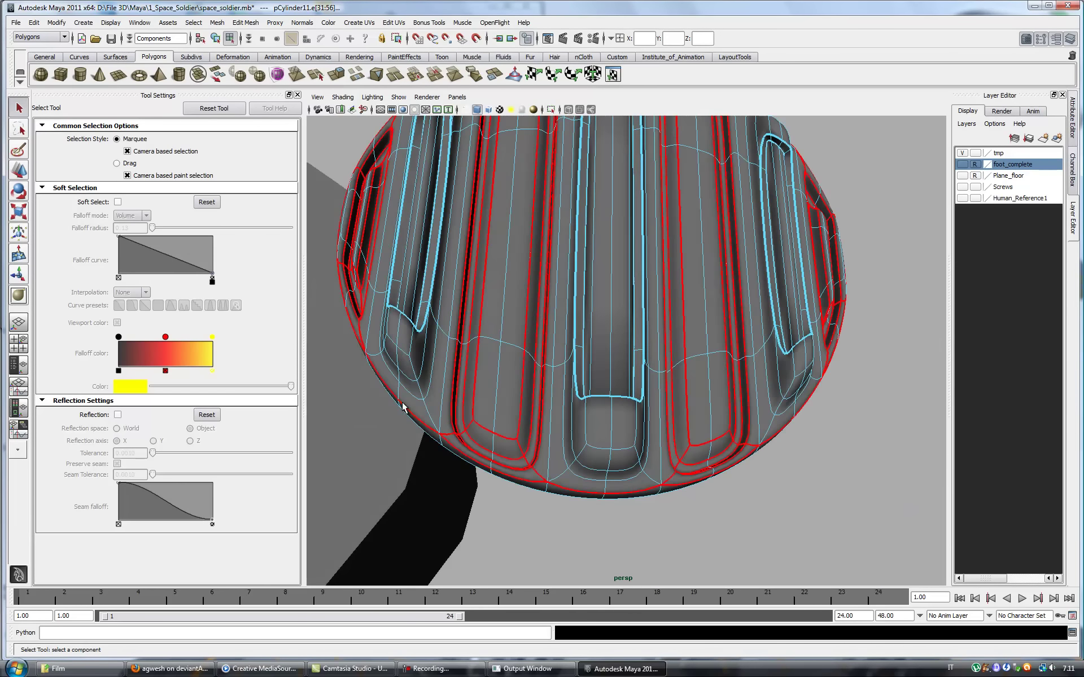
Return to object mode and view the creased cap face-on
key(q)
key(F8)
alt+drag(786, 459, 699, 442)
scroll(702, 441, up, 2)
scroll(687, 450, up, 3)
Select the cap and switch it to the faceted, unsmoothed preview
click(684, 390)
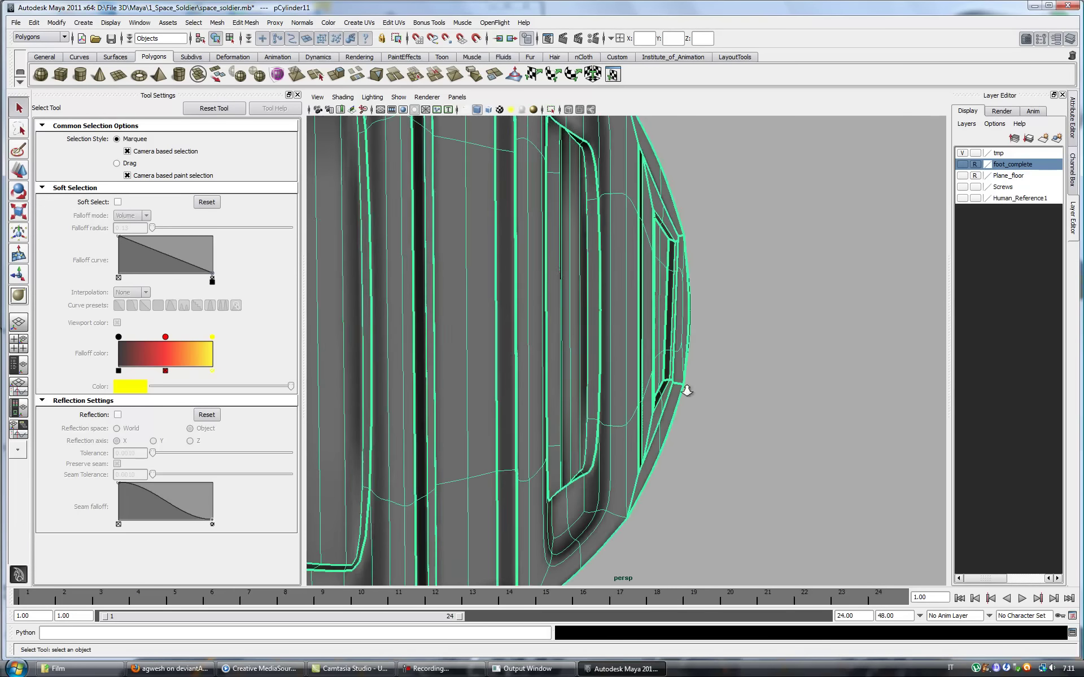
alt+middle_drag(685, 390, 694, 402)
scroll(722, 399, down, 5)
mouse_move(722, 399)
alt+mouse_down()
mouse_move(728, 389)
mouse_move(759, 401)
alt+mouse_up()
key(1)
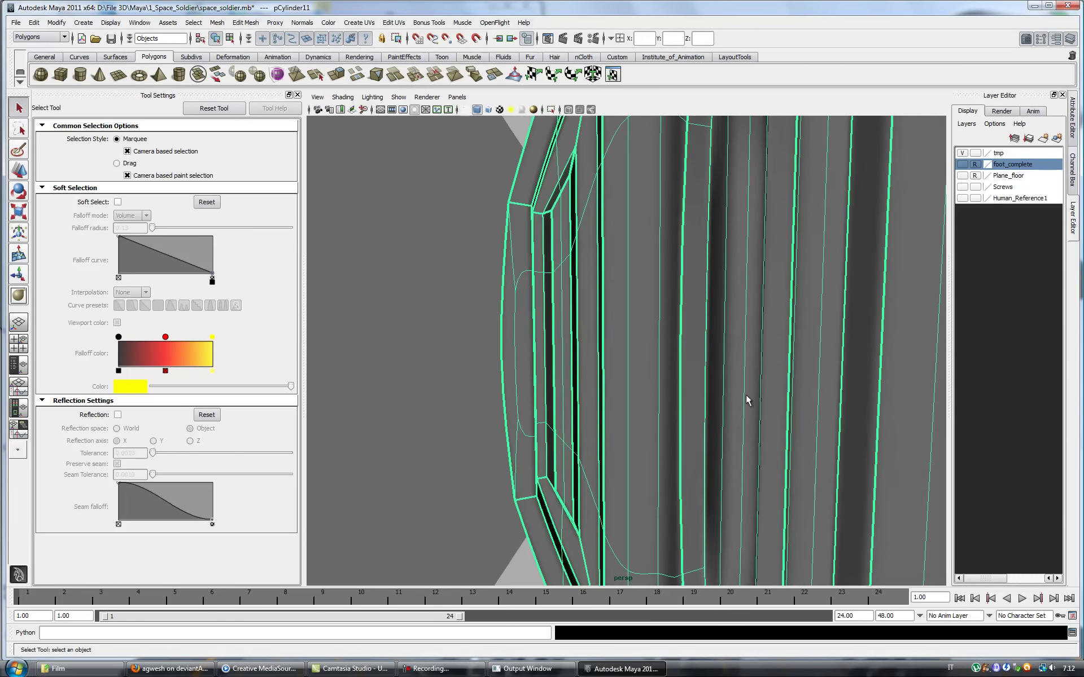
scroll(759, 401, down, 3)
scroll(734, 395, up, 3)
alt+middle_drag(734, 395, 662, 394)
scroll(662, 394, down, 5)
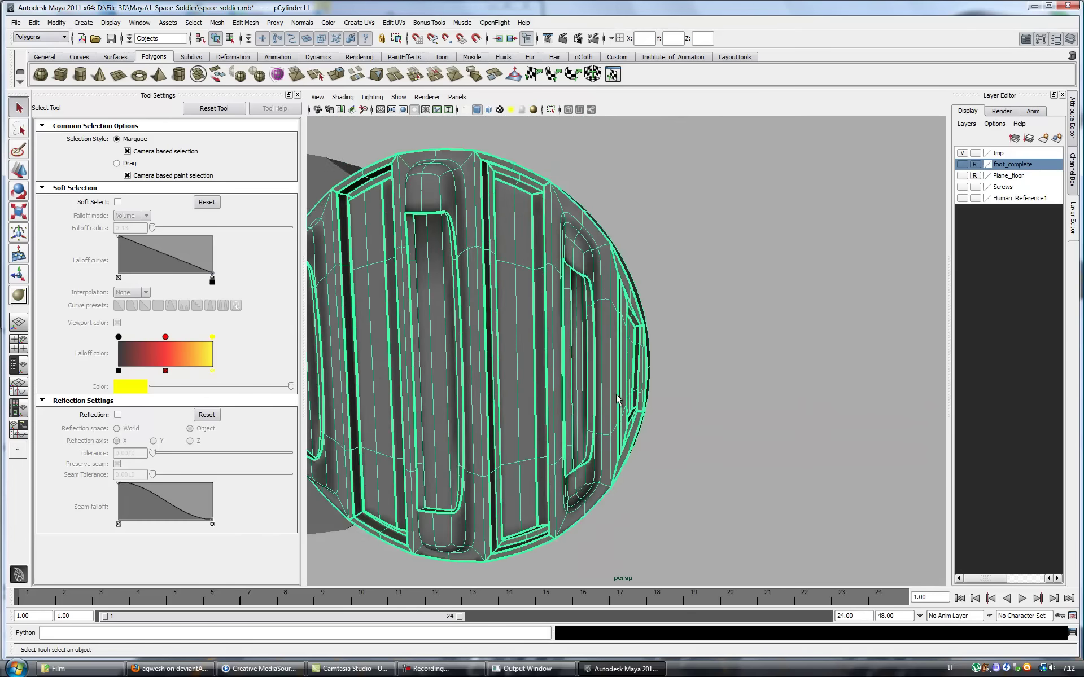
scroll(621, 367, down, 3)
Delete the middle strip and right-half faces, leaving half the sole
right_drag(615, 389, 615, 441)
click(592, 314)
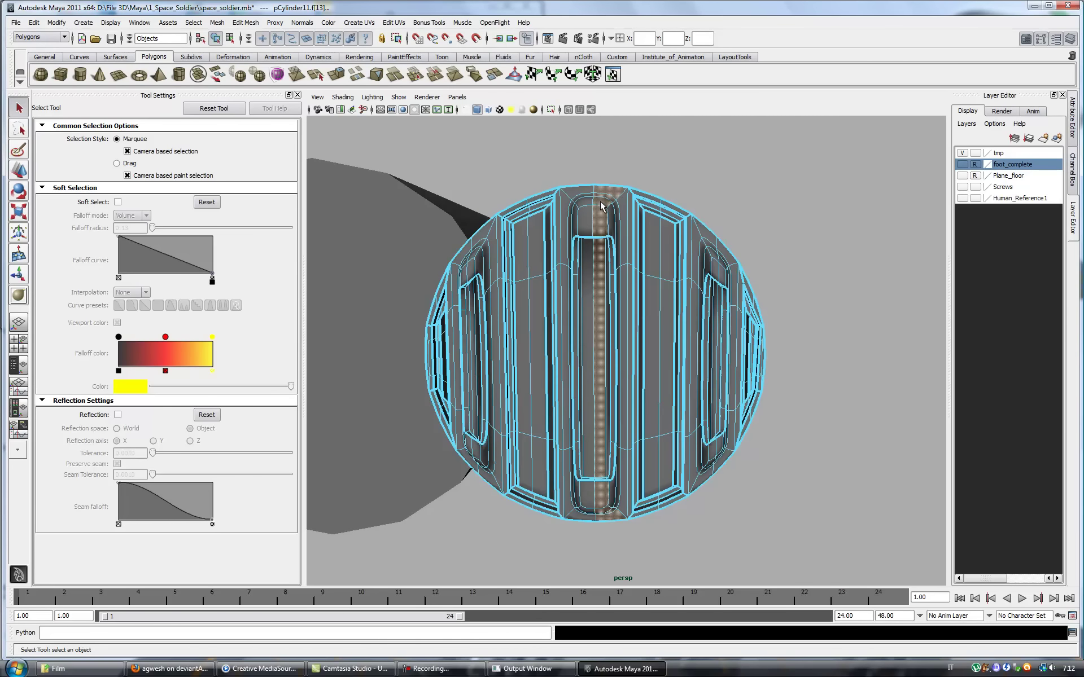
key(Delete)
drag(779, 530, 655, 242)
key(Delete)
key(F8)
Mirror the half sole with Duplicate Special using a Z scale of -1
click(34, 22)
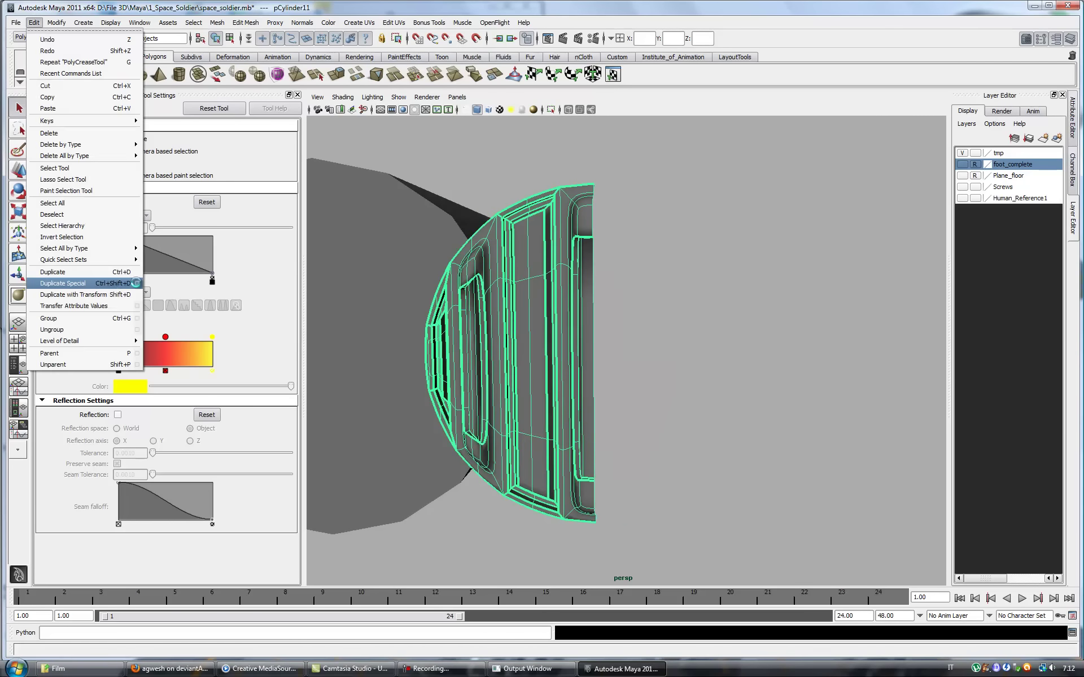
click(135, 283)
click(261, 428)
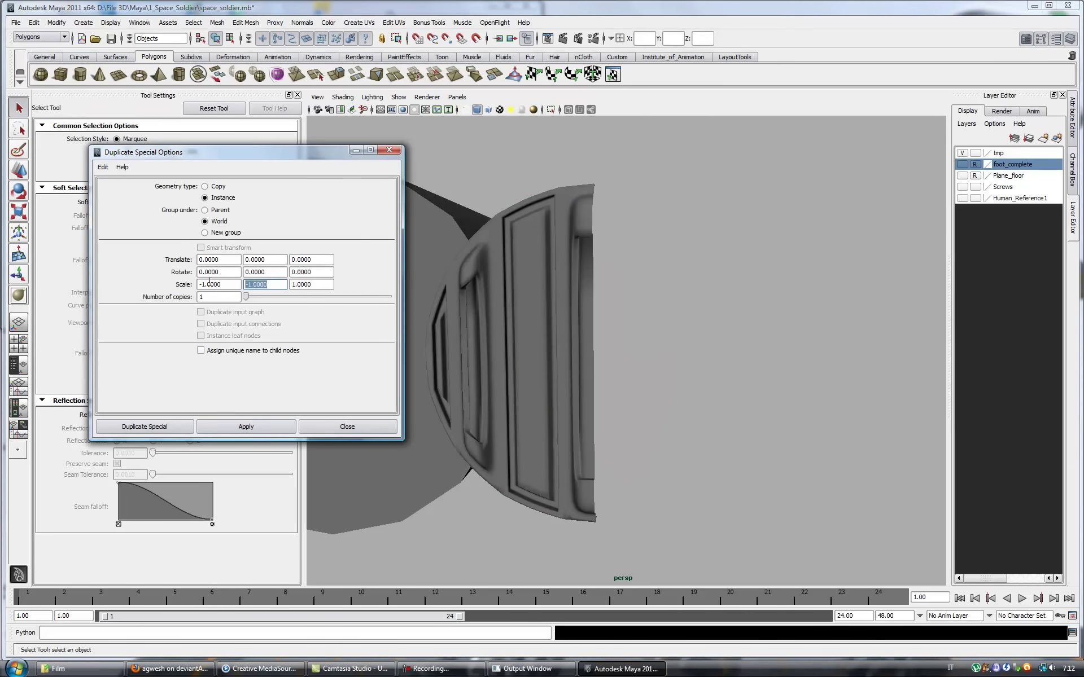
text(1)
click(228, 430)
mouse_move(429, 429)
alt+mouse_down()
mouse_move(704, 504)
mouse_move(565, 452)
alt+mouse_up()
click(311, 285)
text(-1)
click(246, 427)
click(347, 426)
Select both halves and merge them into a single mesh
click(57, 23)
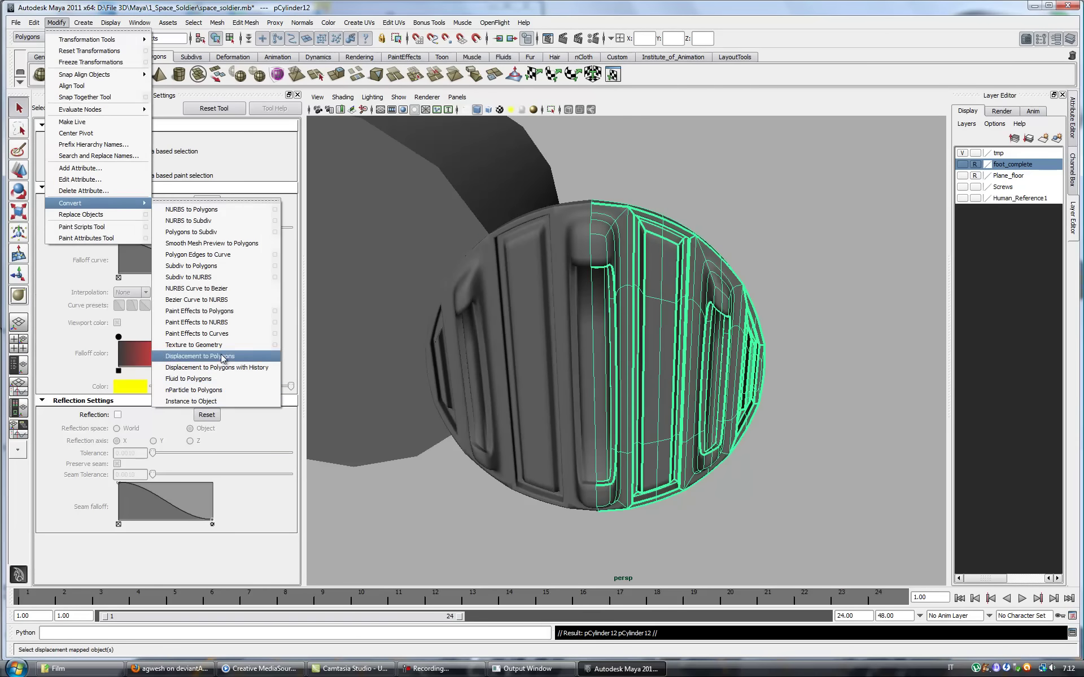
click(191, 402)
shift+click(572, 324)
click(246, 22)
click(270, 262)
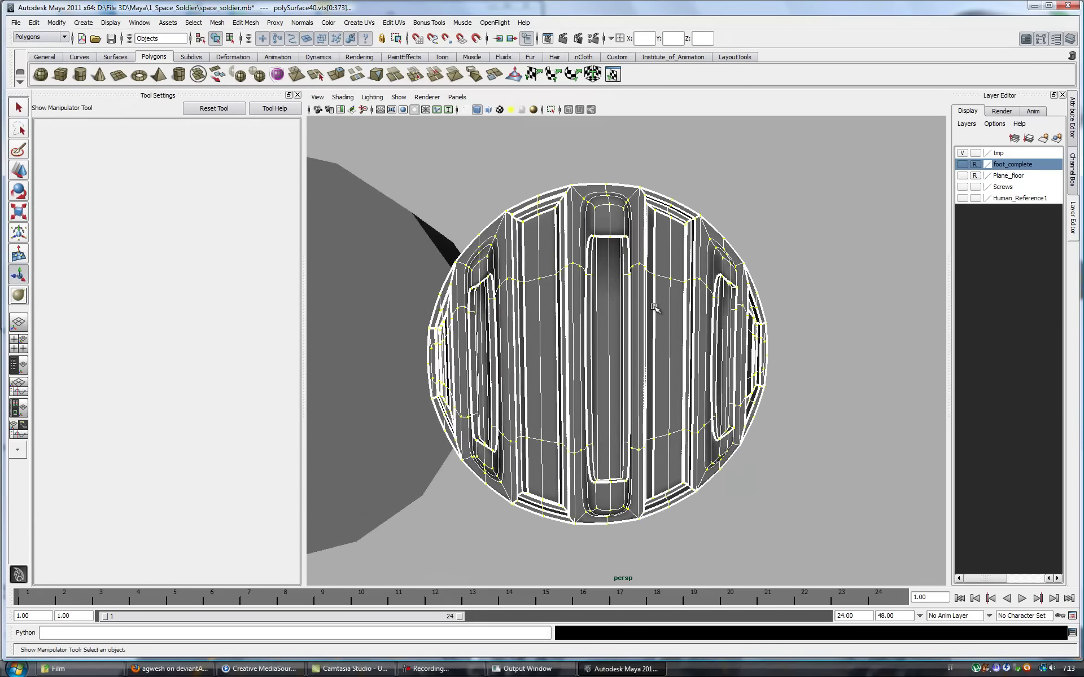
key(F8)
Extrude the selected rim faces outward into blocky teeth
mouse_move(801, 337)
alt+mouse_down()
mouse_move(805, 322)
mouse_move(641, 352)
mouse_move(587, 270)
alt+mouse_up()
right_drag(581, 268, 582, 242)
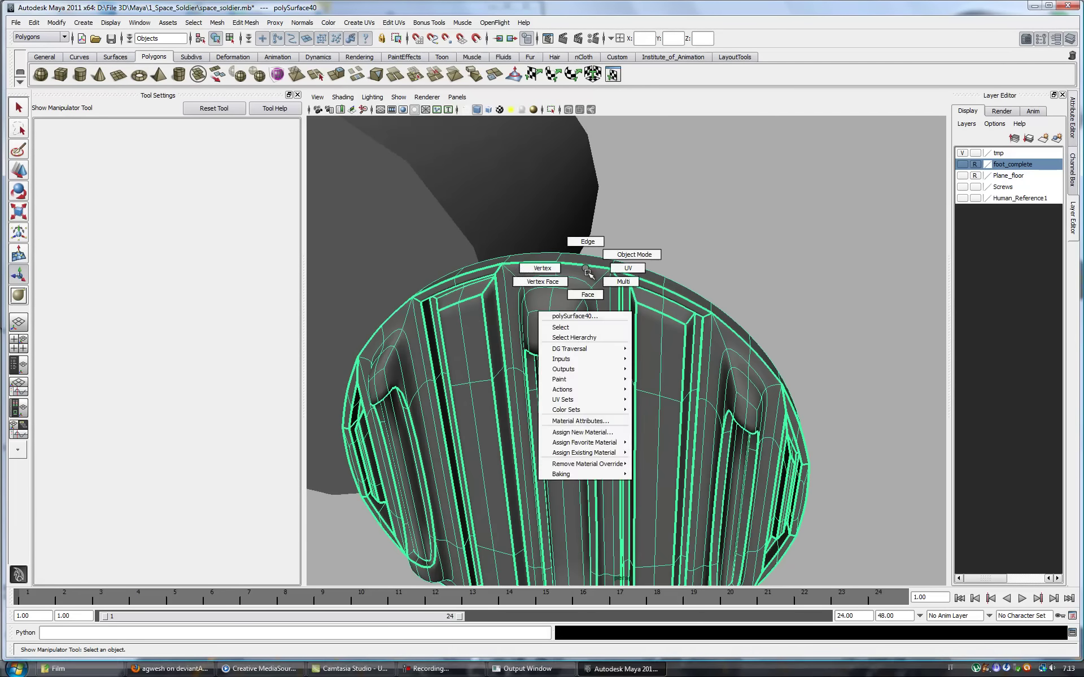
alt+drag(582, 243, 510, 277)
mouse_move(621, 460)
alt+mouse_down()
mouse_move(566, 508)
mouse_move(525, 301)
mouse_move(617, 345)
mouse_move(530, 194)
mouse_move(530, 172)
alt+mouse_up()
scroll(617, 346, down, 5)
key(ctrl+e)
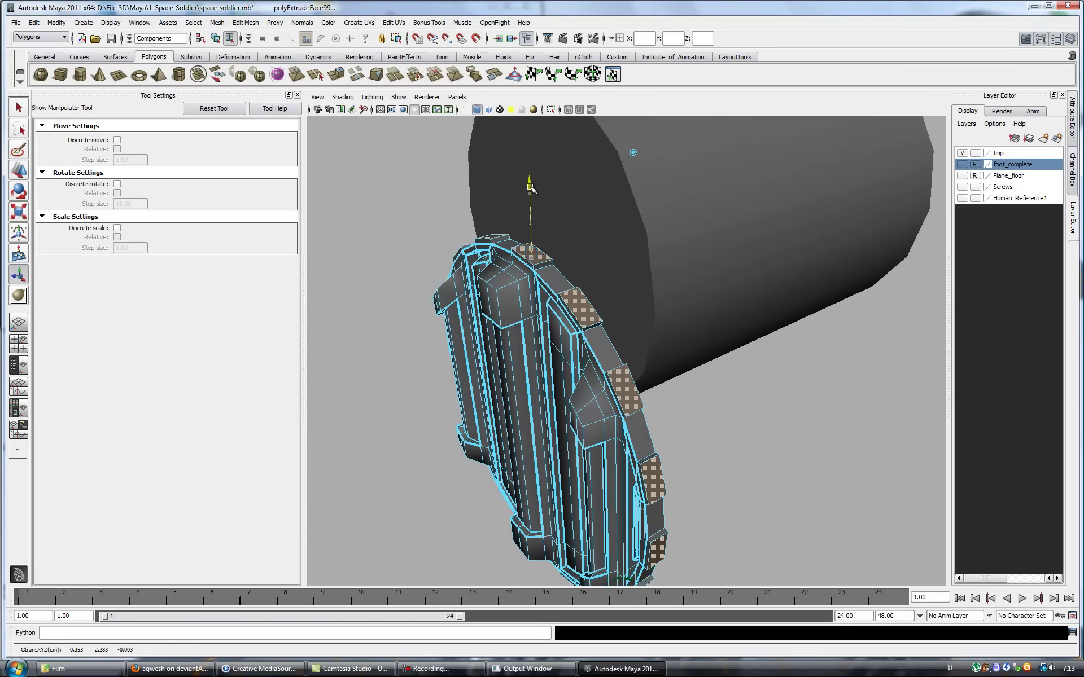
Select a rim edge and inspect the toothed sole in smooth preview
alt+drag(573, 242, 792, 360)
key(F10)
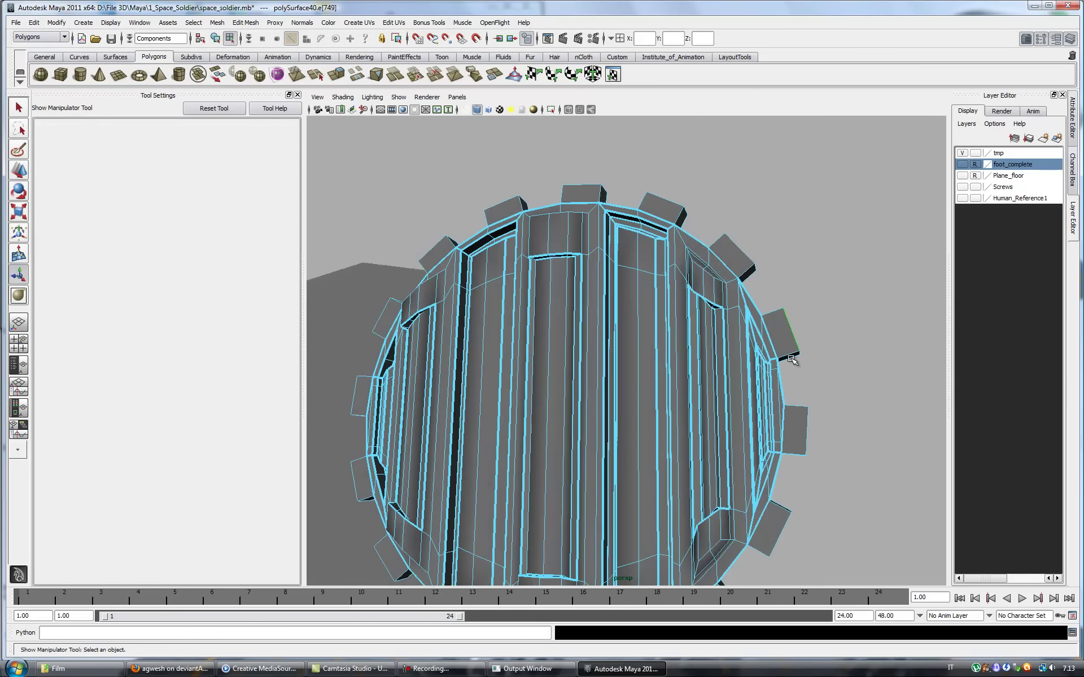
click(778, 475)
alt+drag(778, 475, 813, 412)
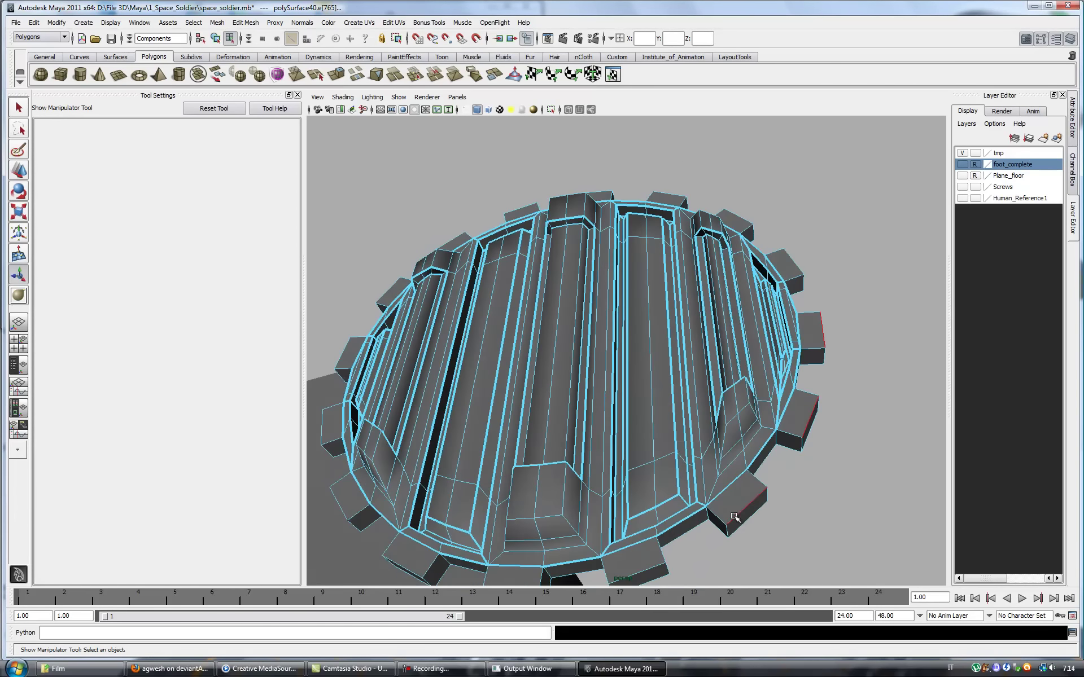
key(3)
alt+drag(556, 571, 642, 500)
alt+drag(536, 482, 504, 333)
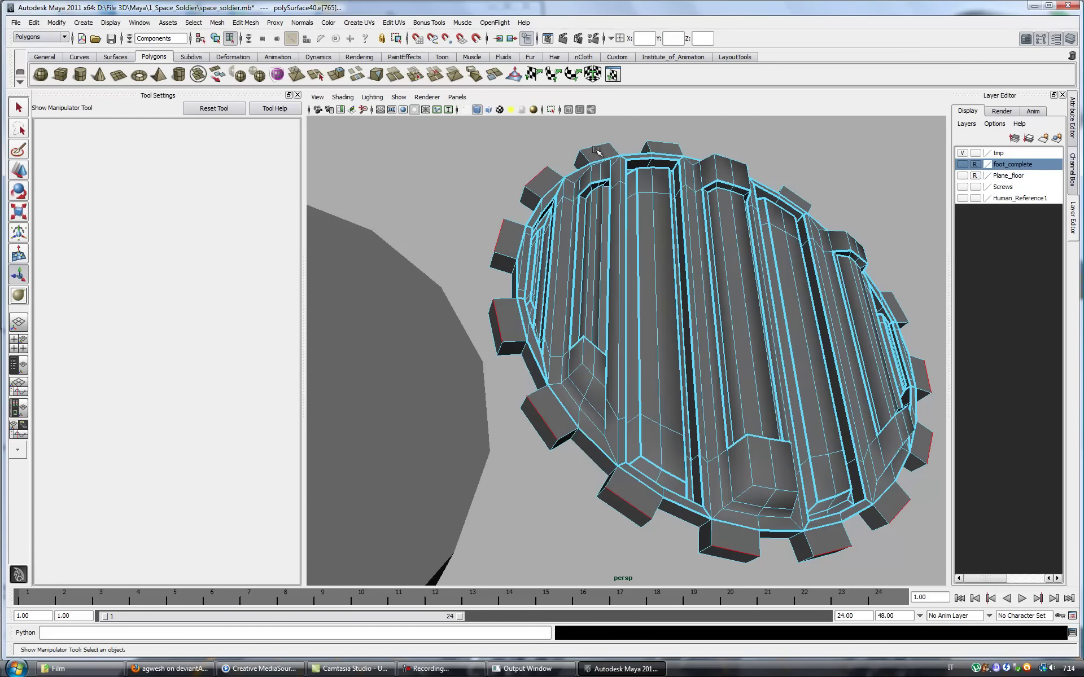
alt+drag(596, 151, 799, 152)
mouse_move(915, 308)
alt+mouse_down()
mouse_move(512, 395)
mouse_move(472, 387)
mouse_move(552, 402)
mouse_move(559, 367)
alt+mouse_up()
Select the face at the top of the rim and extrude it into a tooth
key(w)
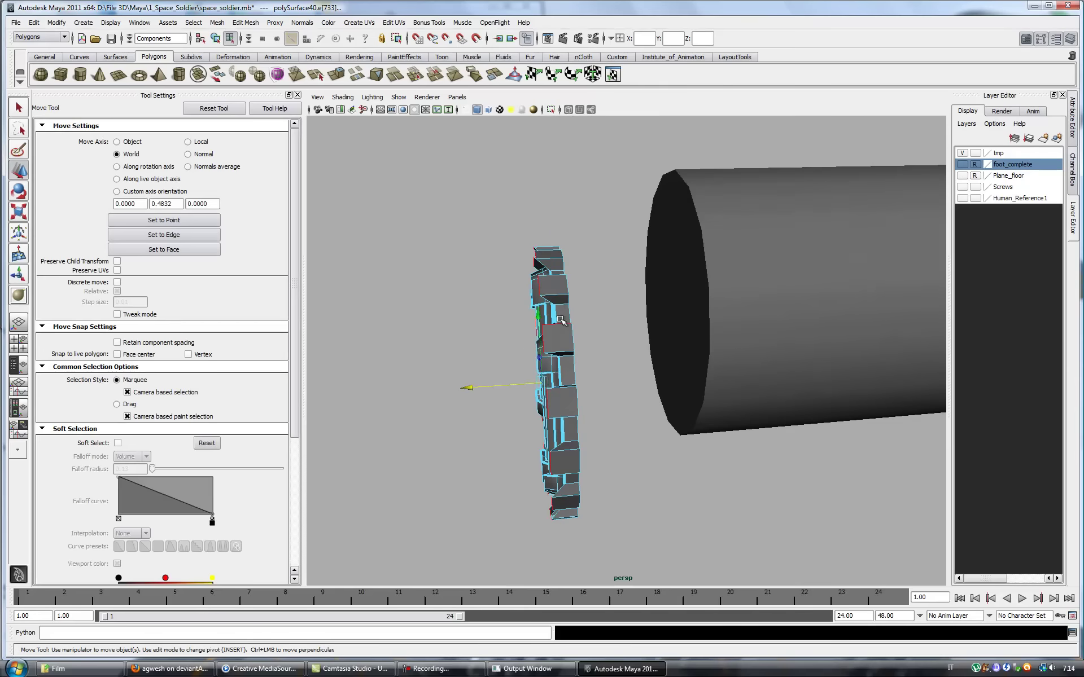
key(F11)
click(548, 220)
mouse_move(548, 220)
alt+mouse_down()
mouse_move(580, 343)
mouse_move(630, 370)
mouse_move(562, 232)
alt+mouse_up()
mouse_move(617, 412)
alt+mouse_down()
mouse_move(595, 379)
mouse_move(584, 302)
alt+mouse_up()
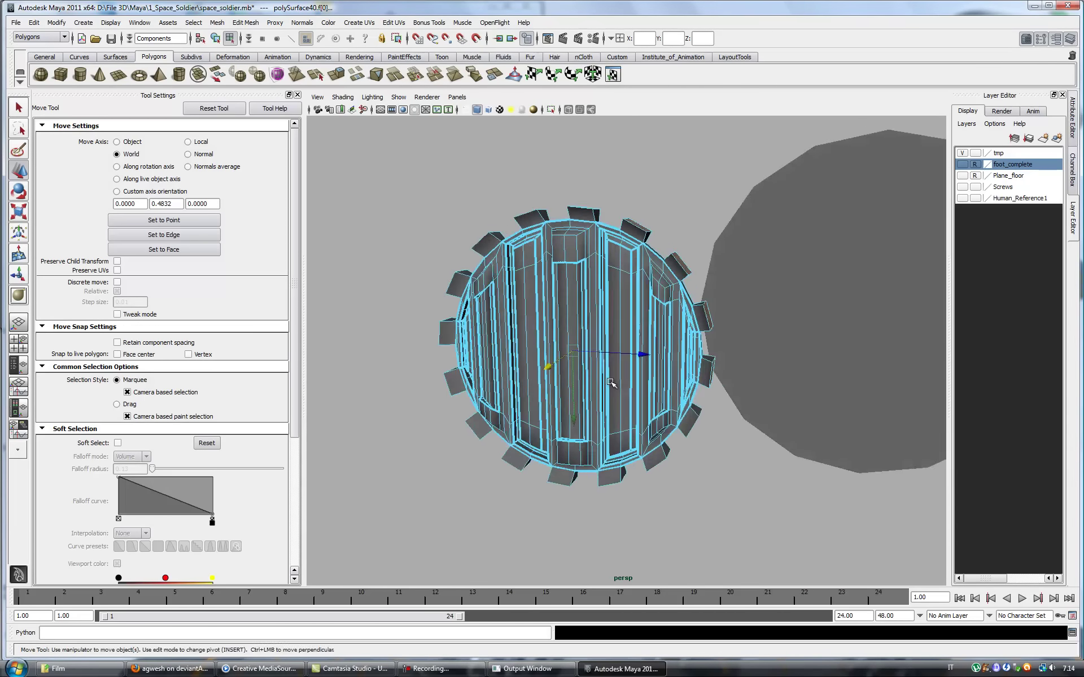
key(ctrl+e)
Toggle smooth preview on and off, inspect the teeth, and start the Append to Polygon Tool
key(q)
key(3)
scroll(598, 391, up, 10)
scroll(578, 378, down, 5)
key(1)
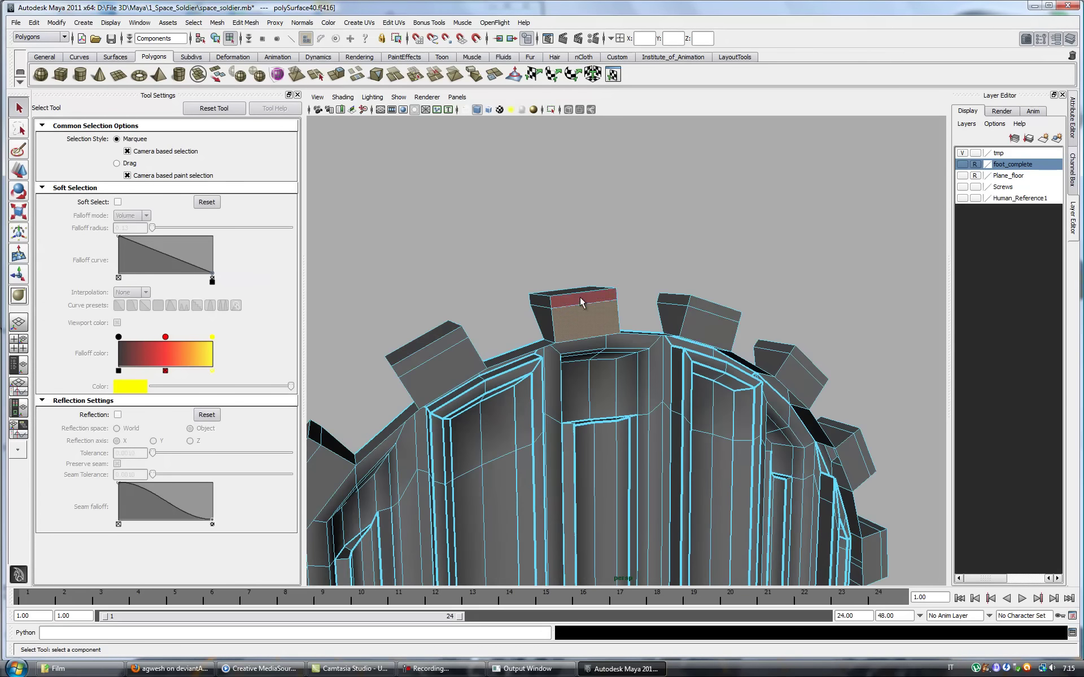
alt+drag(429, 356, 504, 220)
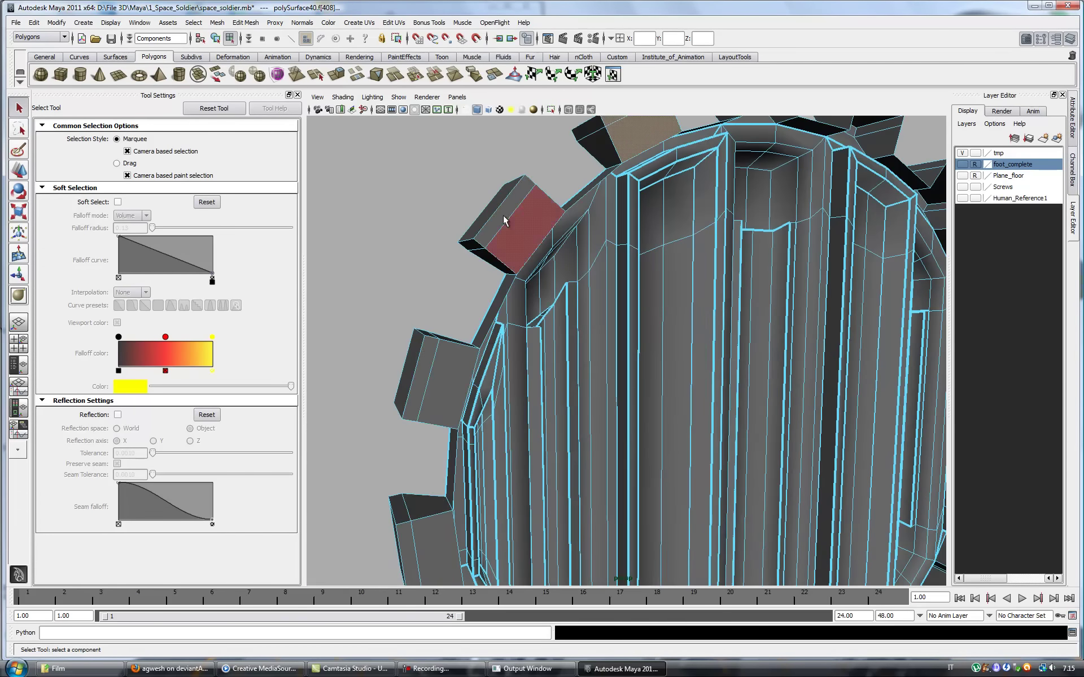
alt+right_drag(514, 533, 488, 188)
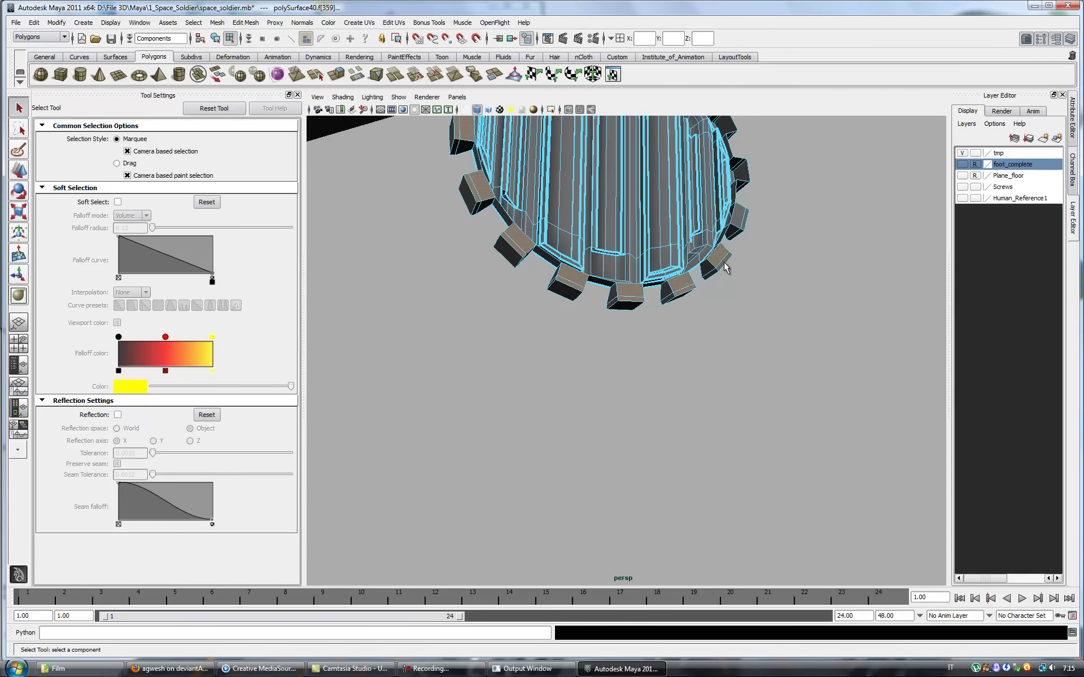
alt+drag(727, 267, 684, 355)
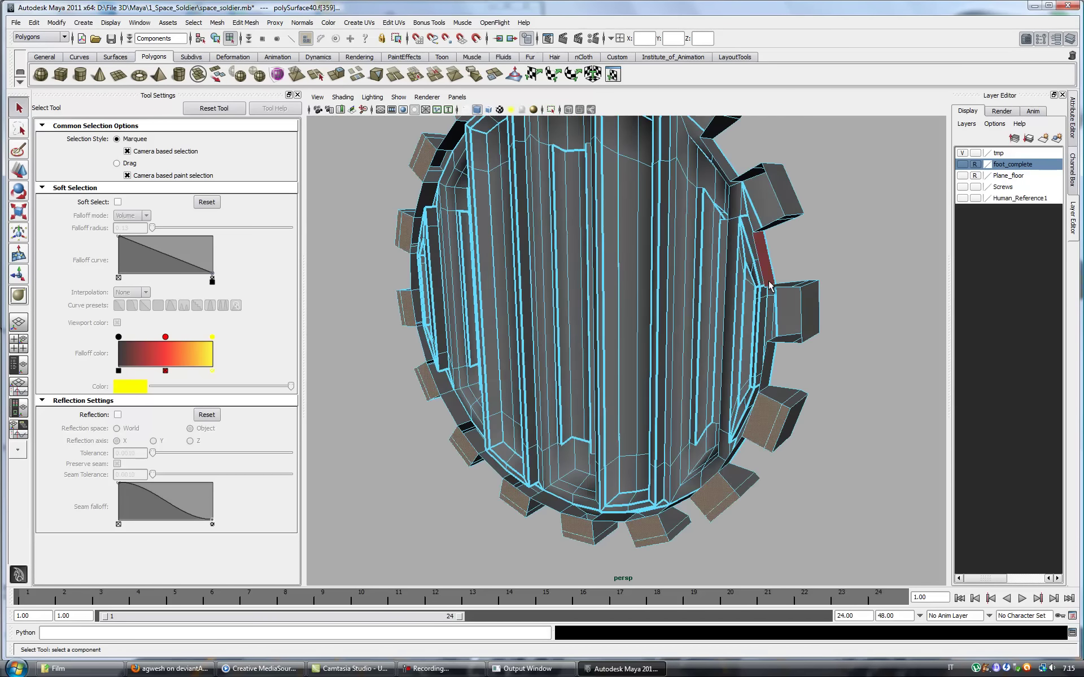
alt+drag(698, 248, 564, 367)
click(244, 23)
click(271, 66)
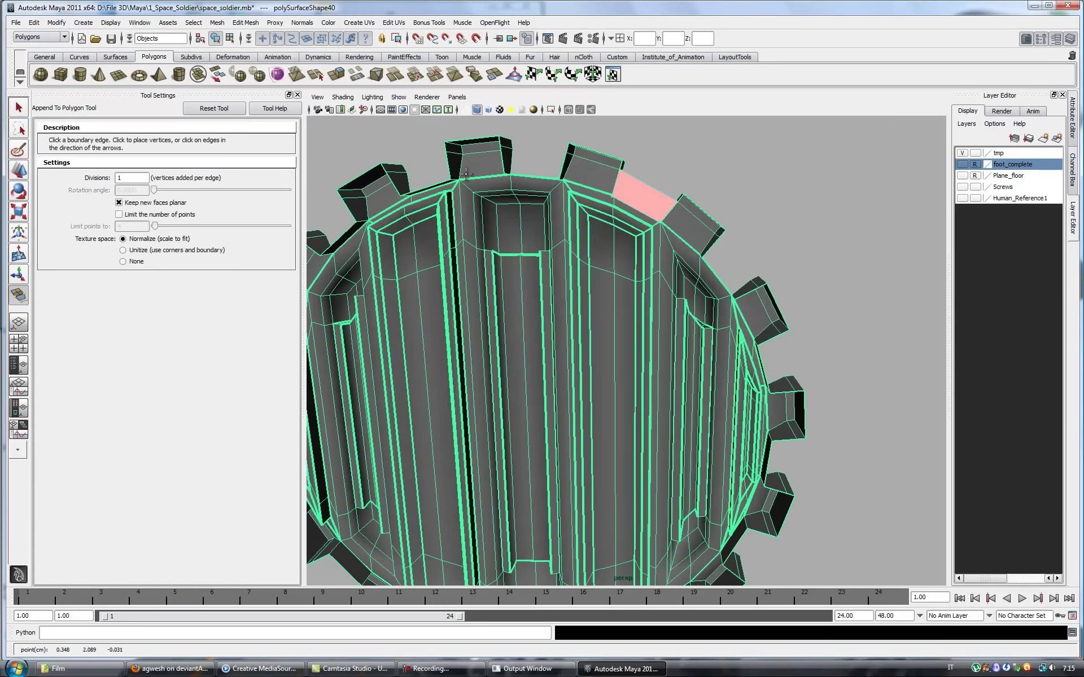
Append faces closing the first gaps between neighbouring rim teeth
key(Return)
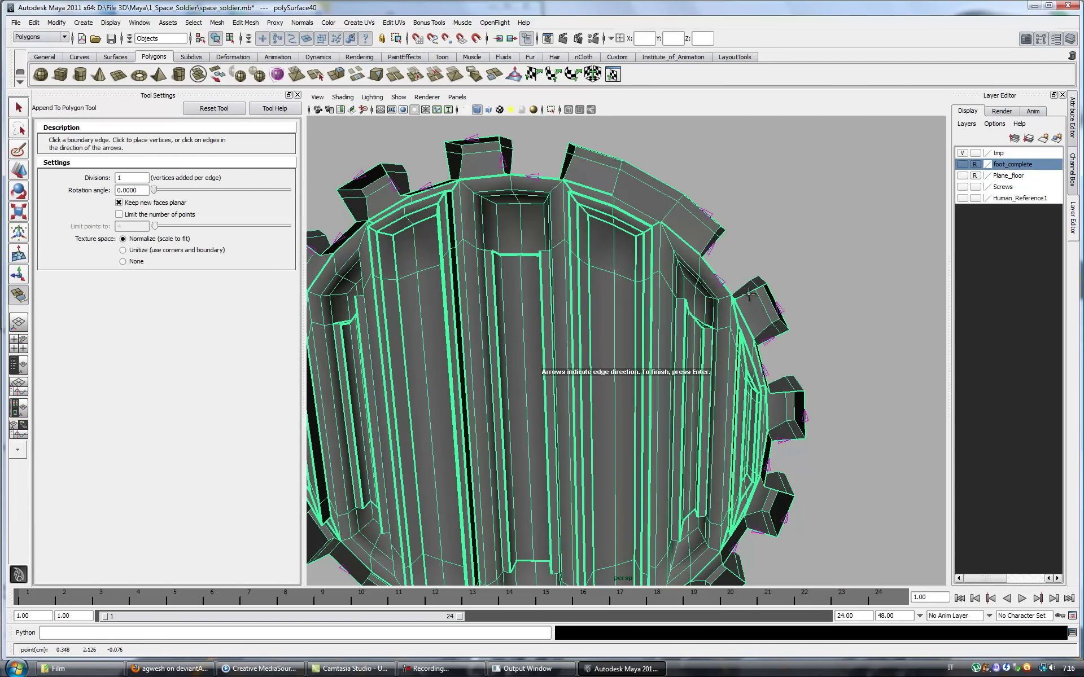
key(Return)
key(q)
click(17, 296)
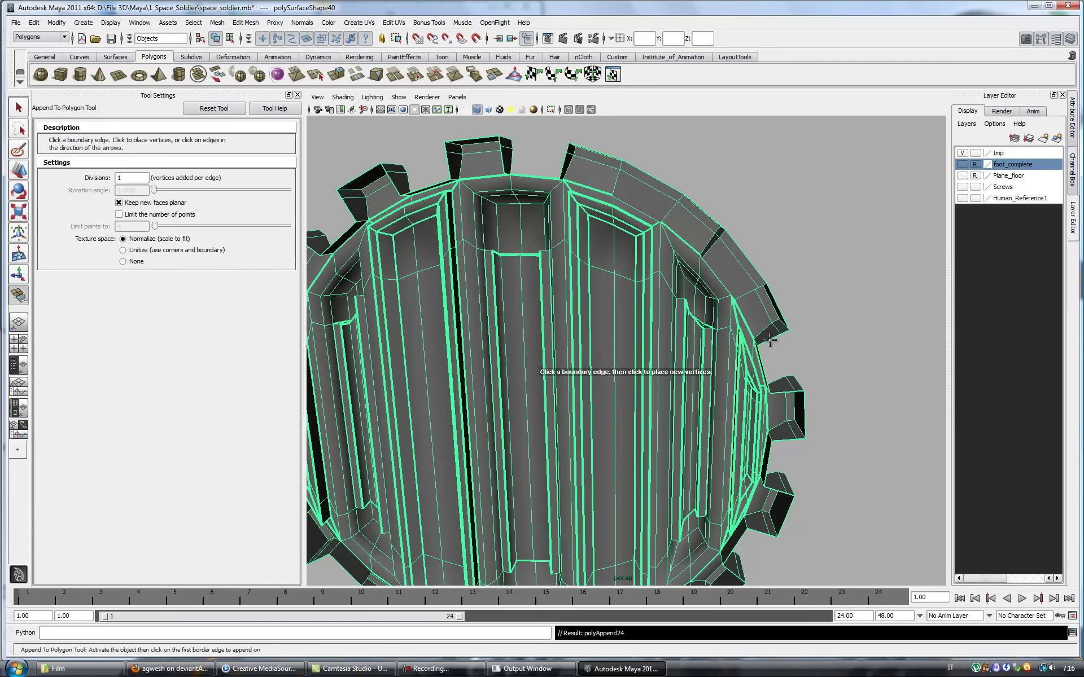
key(q)
click(17, 295)
key(q)
From a top-down view, append faces filling the next several tooth gaps
alt+drag(806, 443, 765, 269)
key(y)
key(Return)
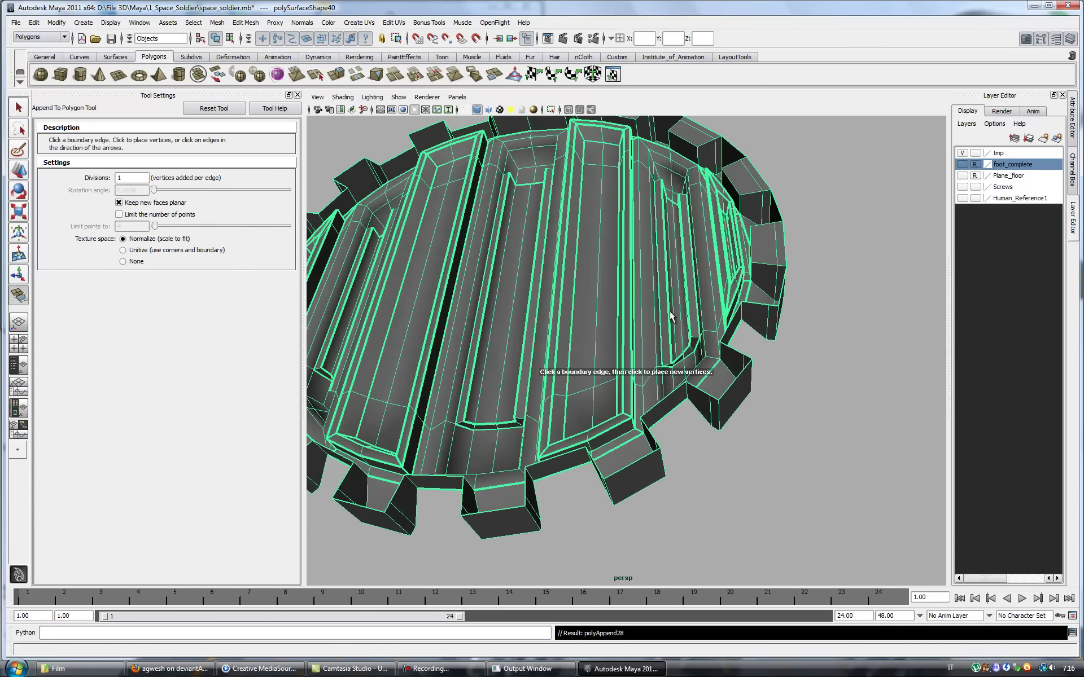
key(Return)
key(Return)
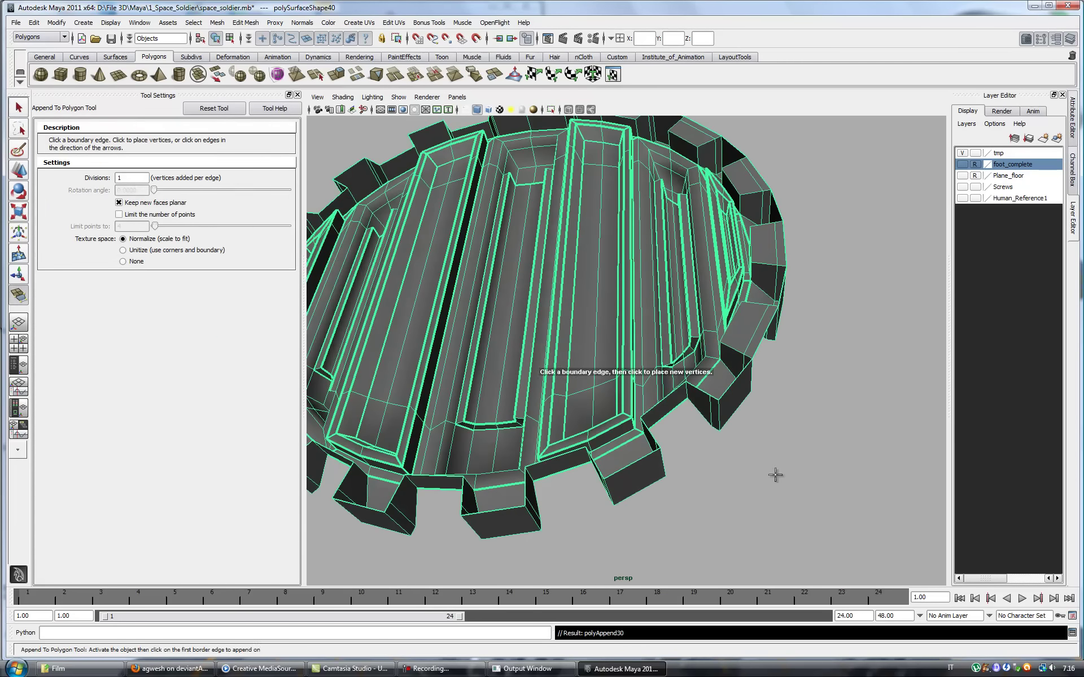
click(674, 443)
key(Return)
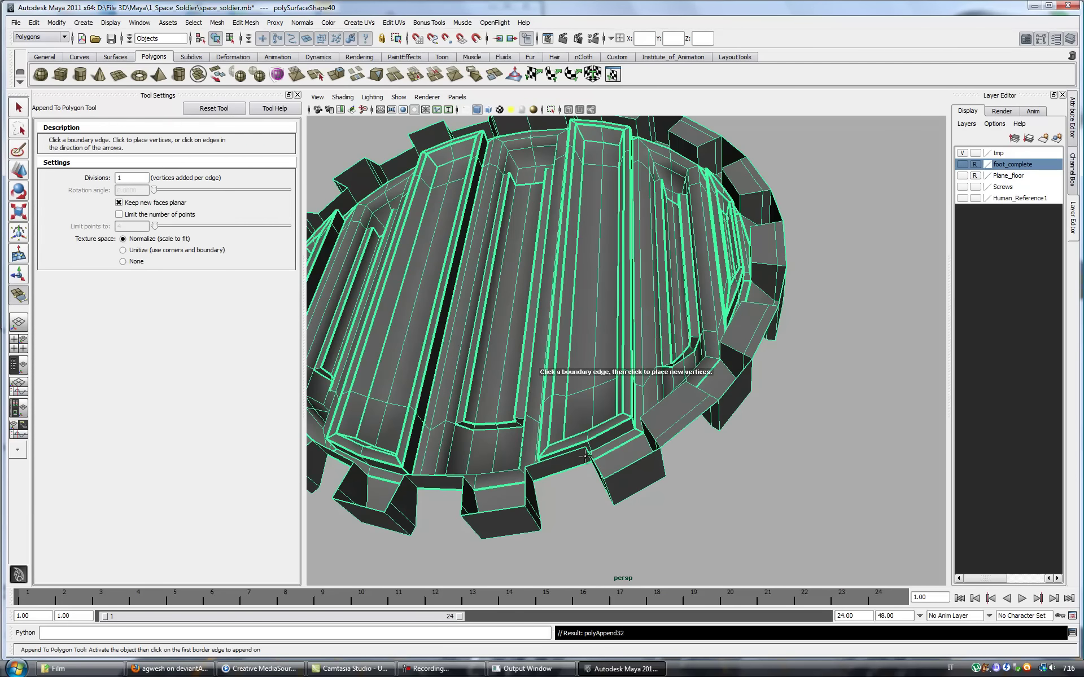
alt+drag(613, 513, 428, 370)
Pick boundary edges beside further gaps to start more appended faces
key(Return)
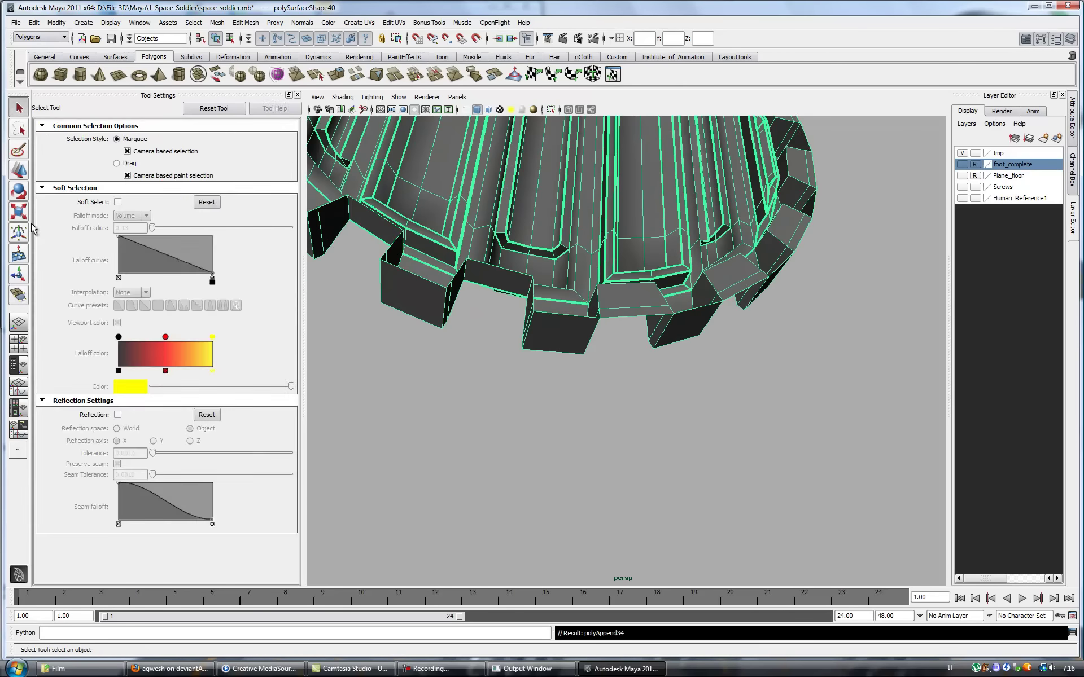
mouse_move(533, 285)
alt+mouse_down()
mouse_move(566, 368)
mouse_move(451, 316)
alt+mouse_up()
click(566, 368)
key(q)
click(20, 297)
key(Return)
key(q)
key(y)
click(401, 263)
key(q)
mouse_move(422, 275)
alt+mouse_down()
mouse_move(407, 316)
mouse_move(589, 207)
alt+mouse_up()
Reset the Append to Polygon Tool and pick another boundary edge
key(y)
click(401, 339)
key(q)
key(y)
key(q)
key(y)
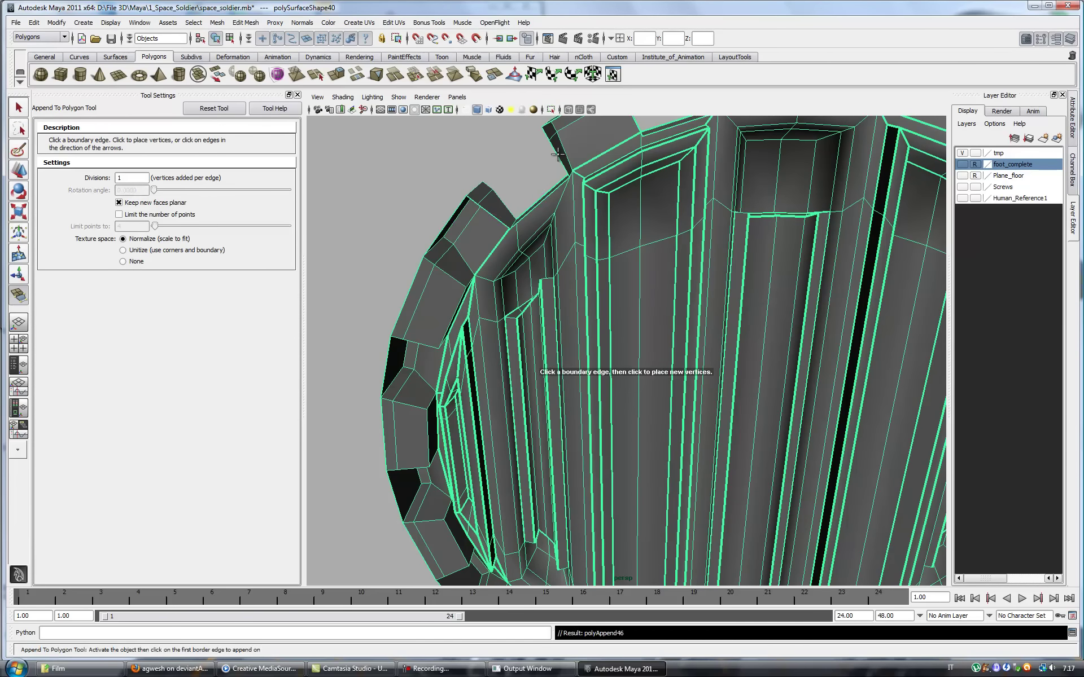
key(q)
key(y)
key(q)
key(y)
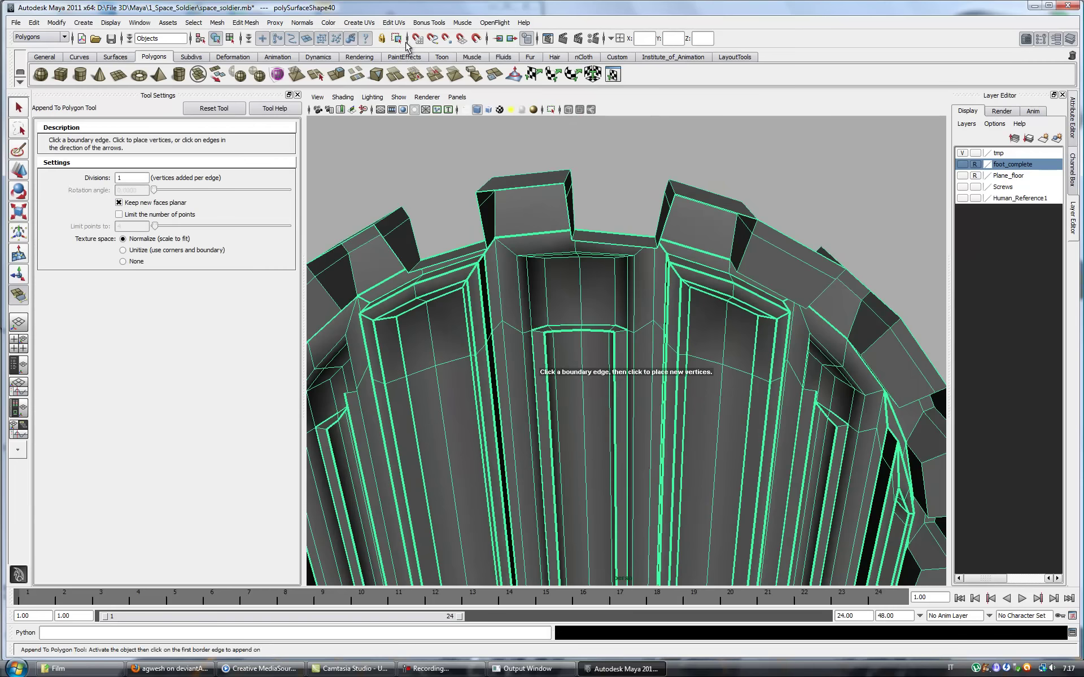
Close the last gap between two tooth blocks and inspect the finished rim
key(Return)
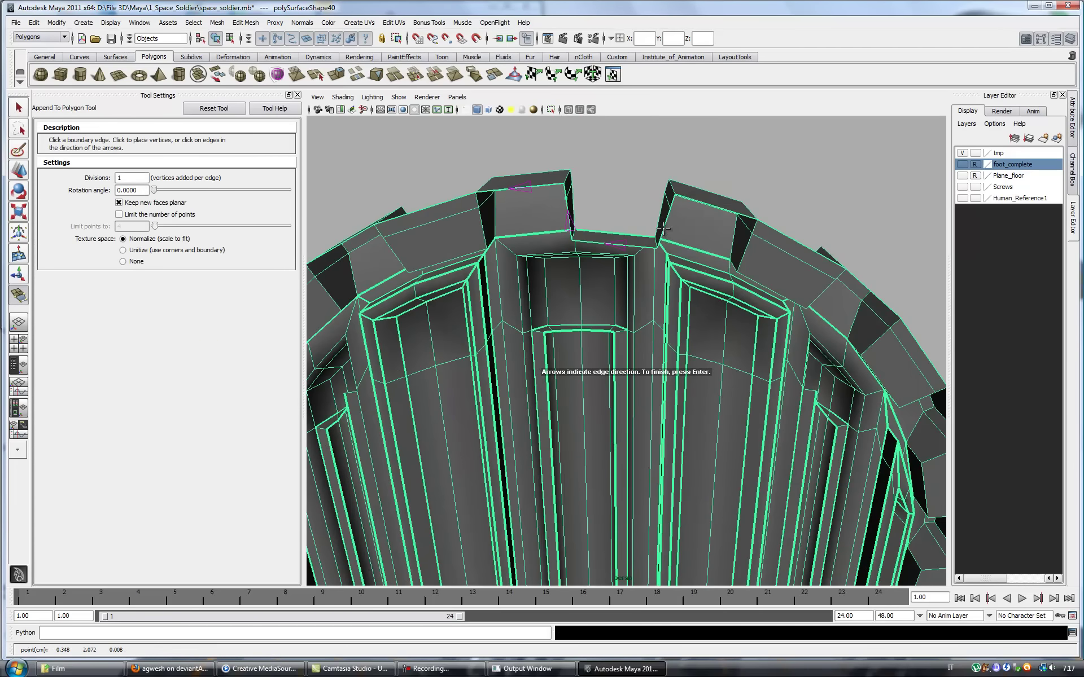
key(Return)
key(q)
scroll(669, 200, down, 5)
mouse_move(680, 290)
alt+mouse_down()
mouse_move(508, 254)
mouse_move(564, 293)
mouse_move(648, 266)
alt+mouse_up()
scroll(439, 189, up, 5)
click(246, 23)
Orbit the smoothed sole to bring the tooth bases along its rim into view
scroll(612, 319, down, 5)
scroll(616, 307, up, 4)
right_drag(649, 265, 605, 259)
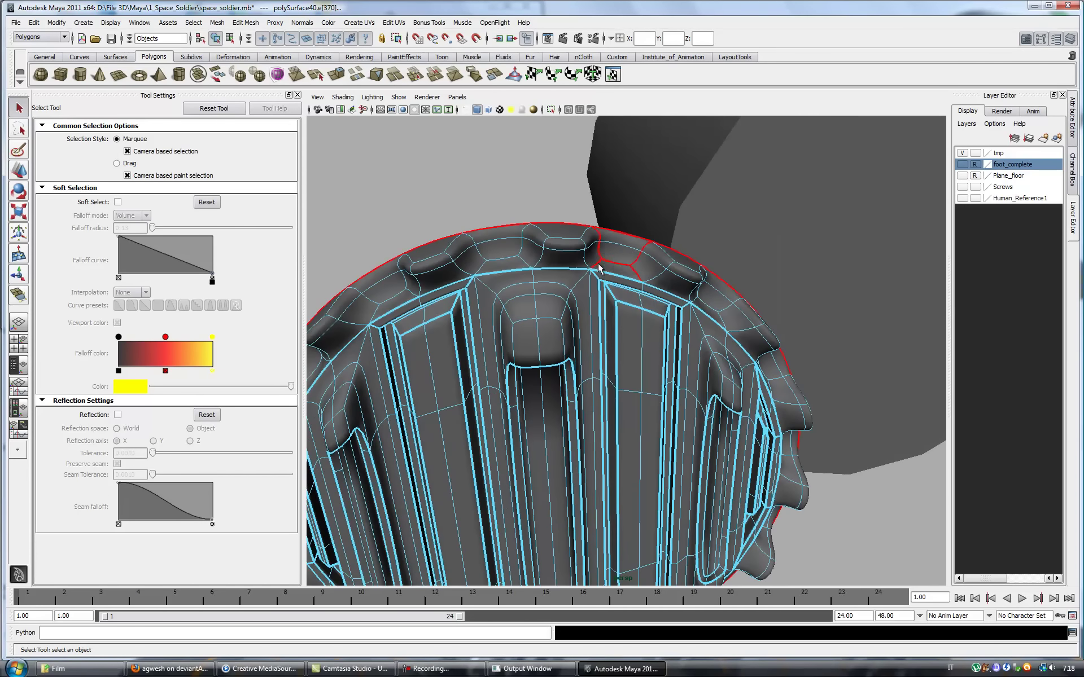
alt+drag(631, 275, 631, 259)
mouse_move(725, 393)
alt+mouse_down()
mouse_move(749, 360)
mouse_move(789, 382)
mouse_move(780, 211)
mouse_move(811, 269)
mouse_move(734, 293)
alt+mouse_up()
Select the outer-rim and tooth-base edges of the toothed disc
shift+click(668, 302)
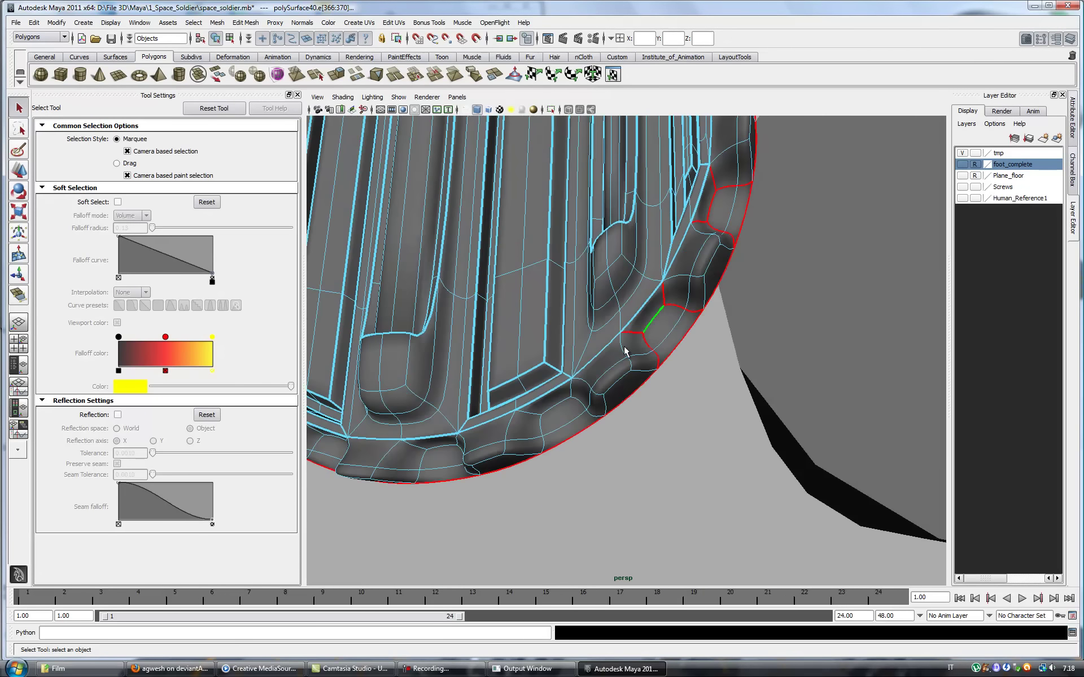
mouse_move(550, 437)
alt+mouse_down()
mouse_move(425, 448)
mouse_move(581, 432)
mouse_move(472, 383)
alt+mouse_up()
shift+click(580, 432)
shift+click(541, 405)
shift+click(441, 345)
mouse_move(442, 344)
alt+mouse_down()
mouse_move(508, 399)
mouse_move(504, 387)
mouse_move(512, 427)
alt+mouse_up()
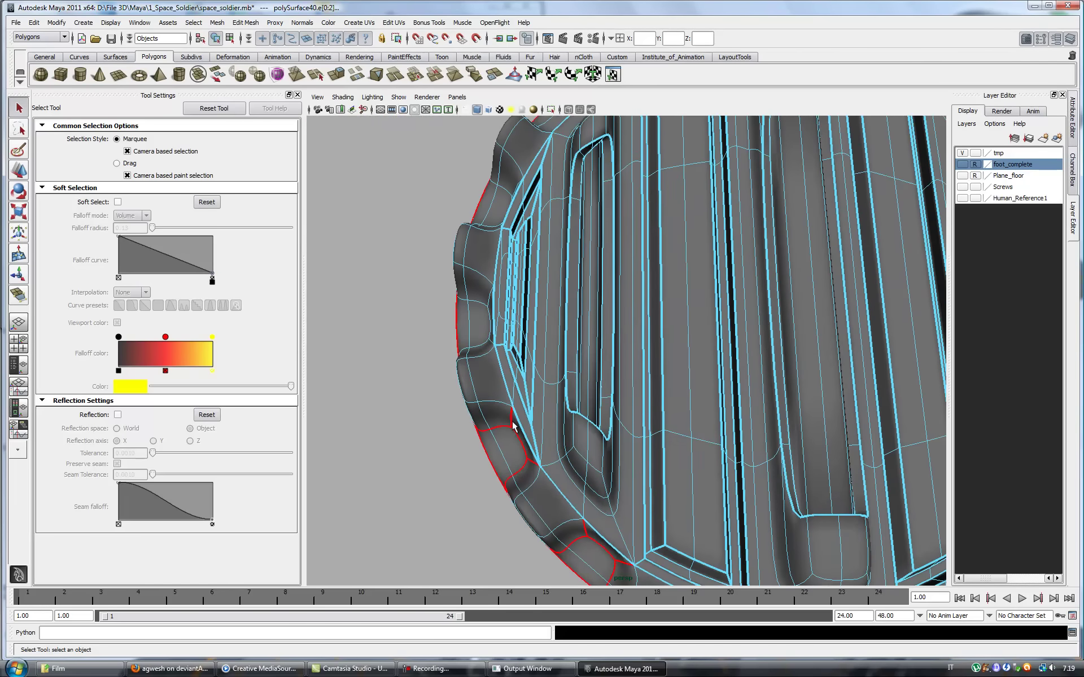
Add one more rim edge and raise the crease on all chosen edges
shift+click(489, 303)
mouse_move(488, 303)
alt+mouse_down()
mouse_move(491, 363)
mouse_move(525, 300)
mouse_move(530, 348)
alt+mouse_up()
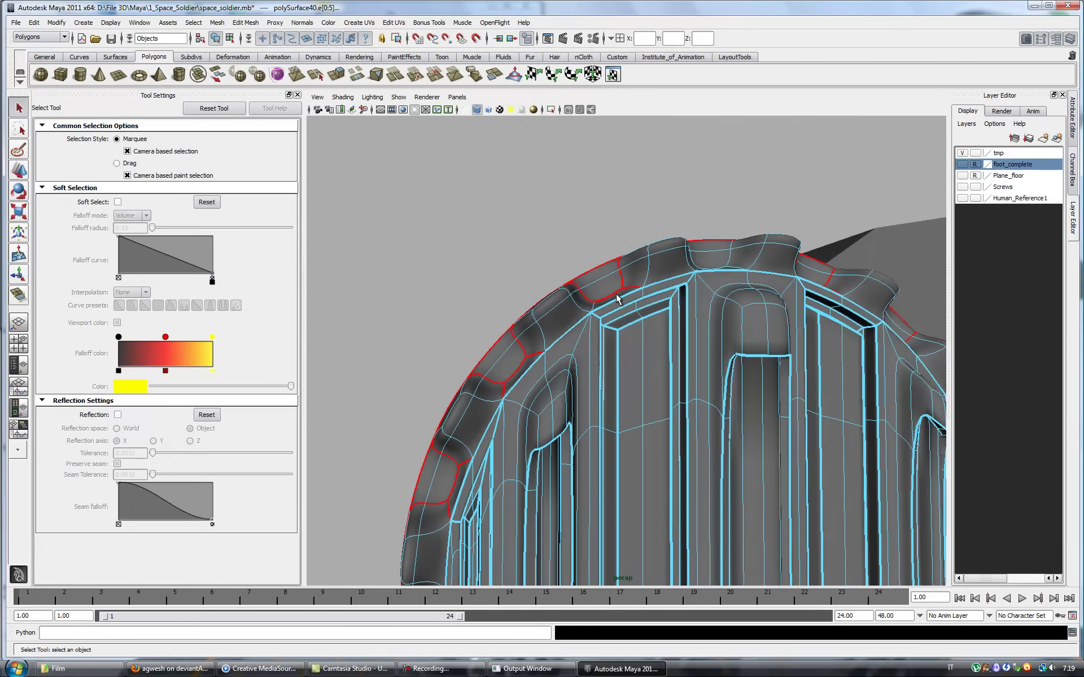
alt+drag(737, 263, 727, 290)
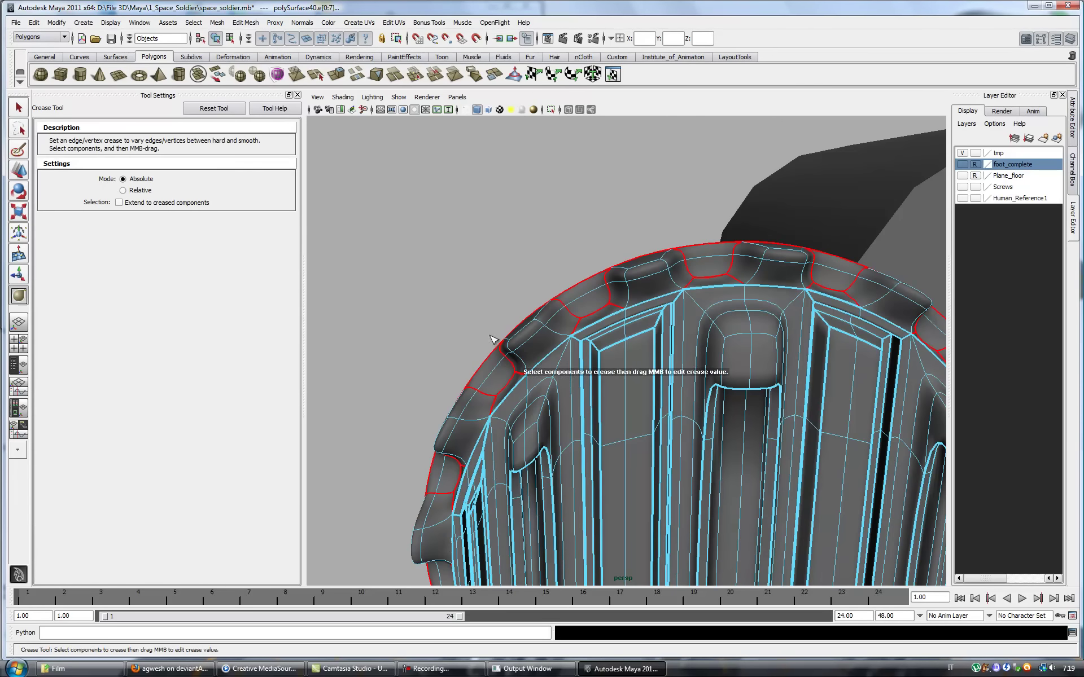
key(q)
mouse_move(784, 256)
alt+mouse_down()
mouse_move(811, 277)
mouse_move(573, 263)
mouse_move(676, 322)
alt+mouse_up()
Pick several more edges around the sole rim and lower side
click(573, 263)
mouse_move(761, 422)
alt+mouse_down()
mouse_move(774, 429)
mouse_move(768, 341)
mouse_move(856, 462)
mouse_move(855, 419)
mouse_move(689, 479)
alt+mouse_up()
click(774, 429)
click(653, 516)
mouse_move(653, 515)
alt+mouse_down()
mouse_move(588, 418)
mouse_move(536, 223)
mouse_move(526, 258)
alt+mouse_up()
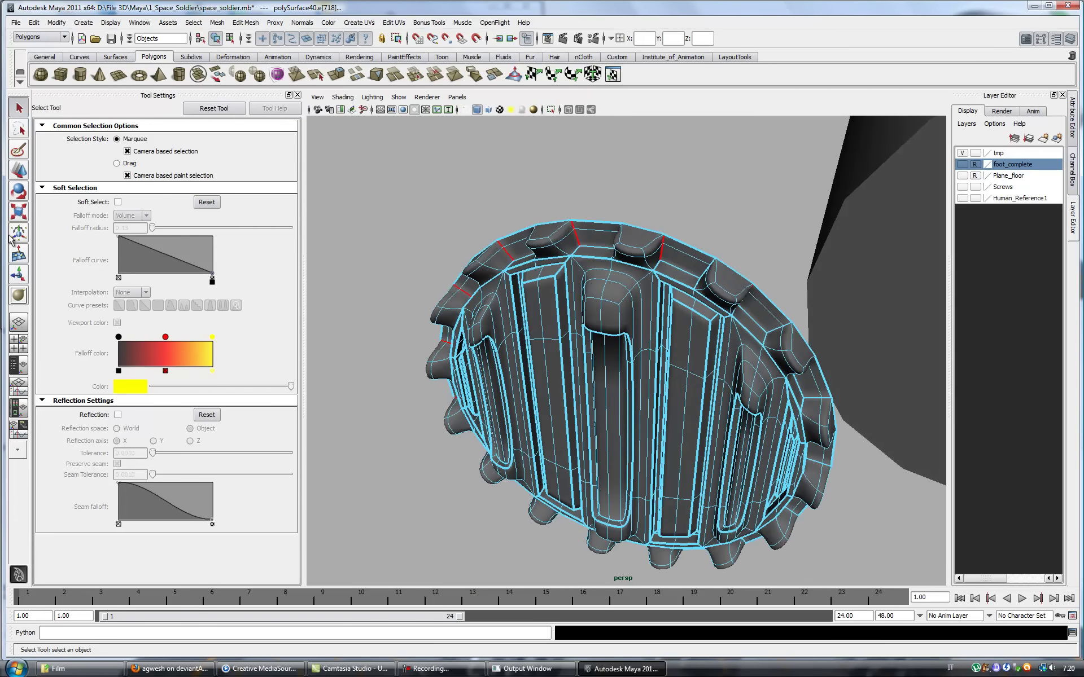
Select edges around the sole rim from several angles
key(e)
click(725, 350)
mouse_move(725, 350)
alt+mouse_down()
mouse_move(708, 280)
mouse_move(571, 214)
alt+mouse_up()
key(q)
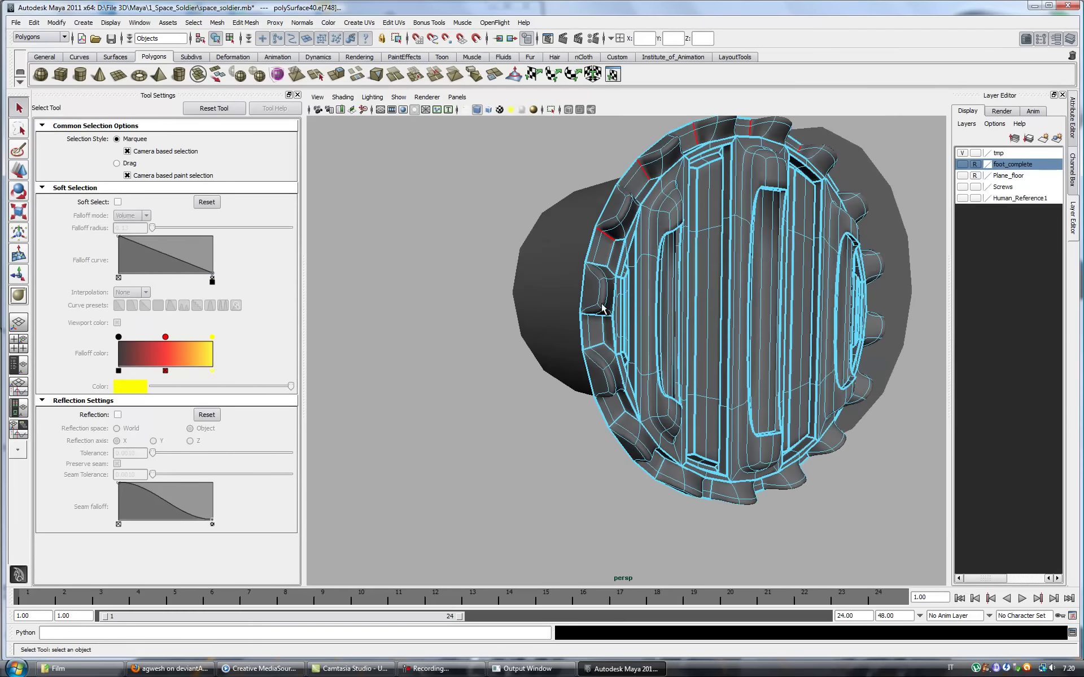
click(571, 214)
mouse_move(607, 324)
alt+mouse_down()
mouse_move(633, 366)
mouse_move(816, 342)
alt+mouse_up()
click(633, 366)
click(27, 195)
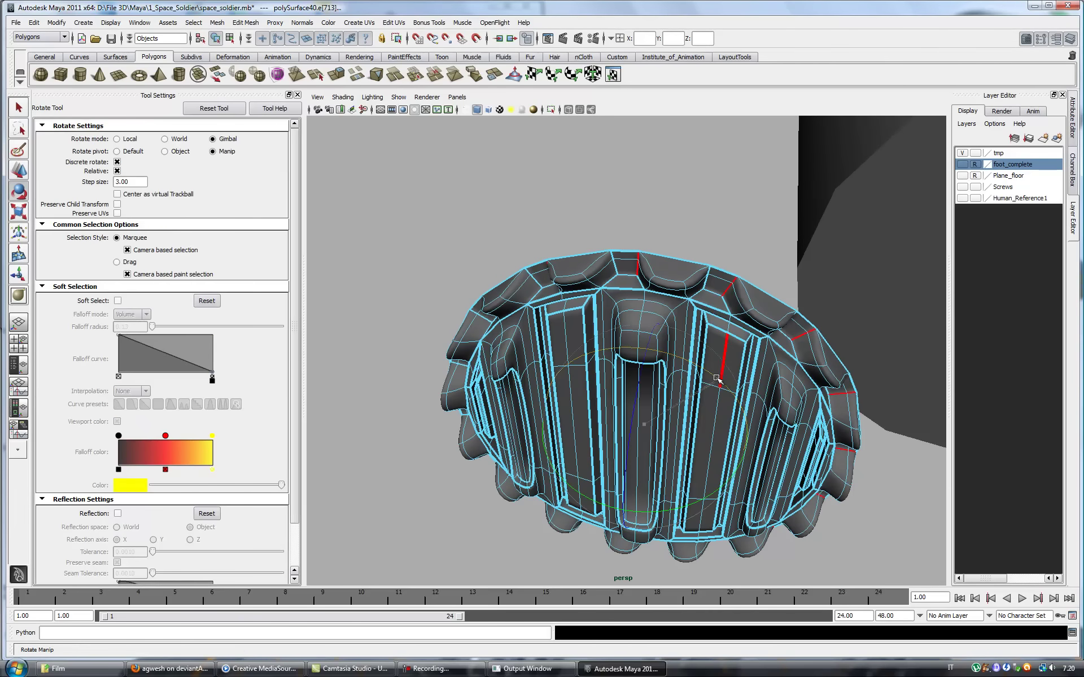
mouse_move(720, 380)
alt+mouse_down()
mouse_move(743, 380)
mouse_move(643, 411)
mouse_move(526, 381)
mouse_move(508, 293)
mouse_move(642, 344)
alt+mouse_up()
key(q)
Extrude the selected rim edges and start moving them
key(g)
key(w)
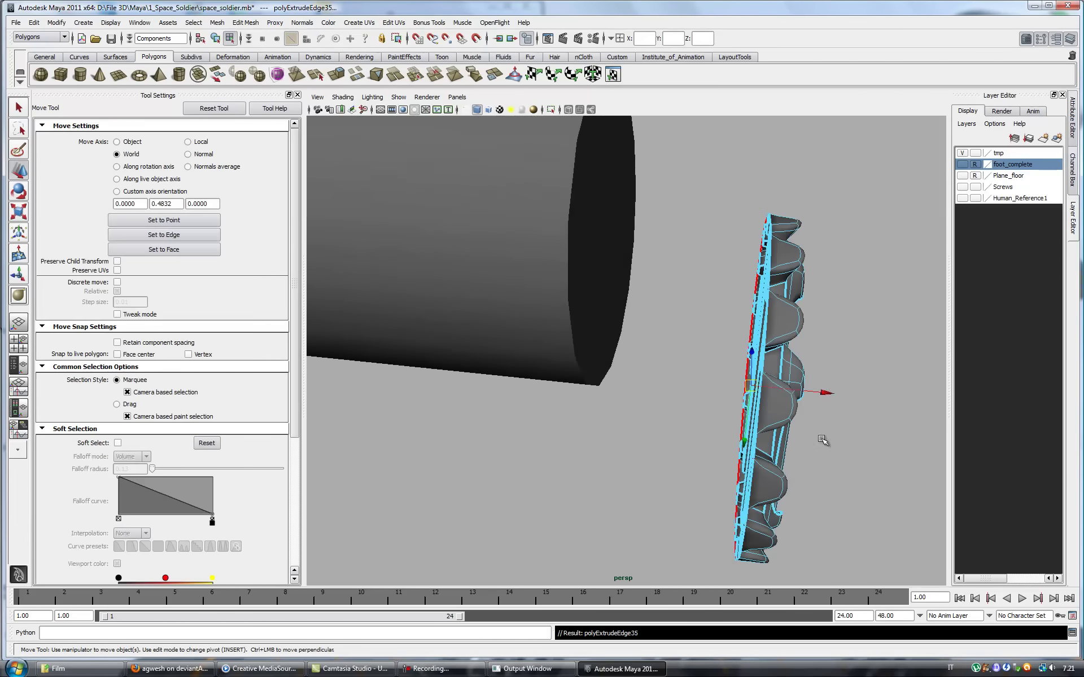
alt+drag(807, 385, 734, 389)
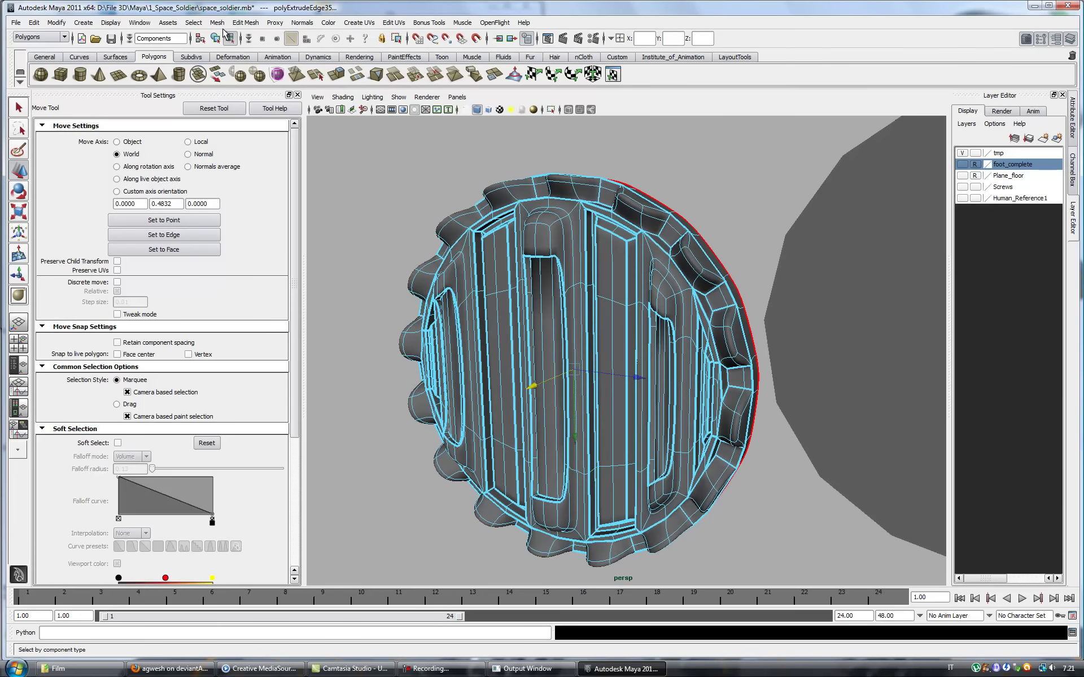
click(246, 23)
click(300, 148)
Select pairs of faces on the sole rim, then return to edge selection
key(q)
key(F11)
click(553, 377)
mouse_move(554, 377)
alt+mouse_down()
mouse_move(714, 461)
mouse_move(603, 399)
mouse_move(615, 373)
mouse_move(606, 344)
mouse_move(587, 396)
alt+mouse_up()
click(627, 412)
key(w)
key(F10)
Extrude the rim edges twice on the unsmoothed cage and scale them
key(ctrl+e)
key(1)
alt+drag(574, 554, 623, 302)
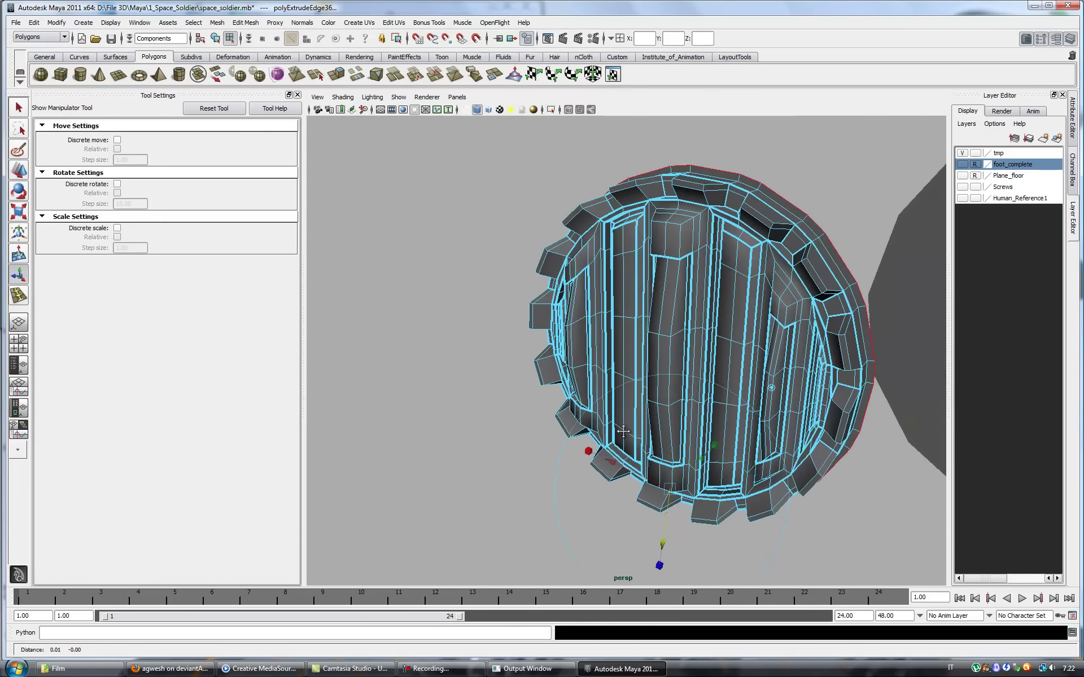
key(ctrl+e)
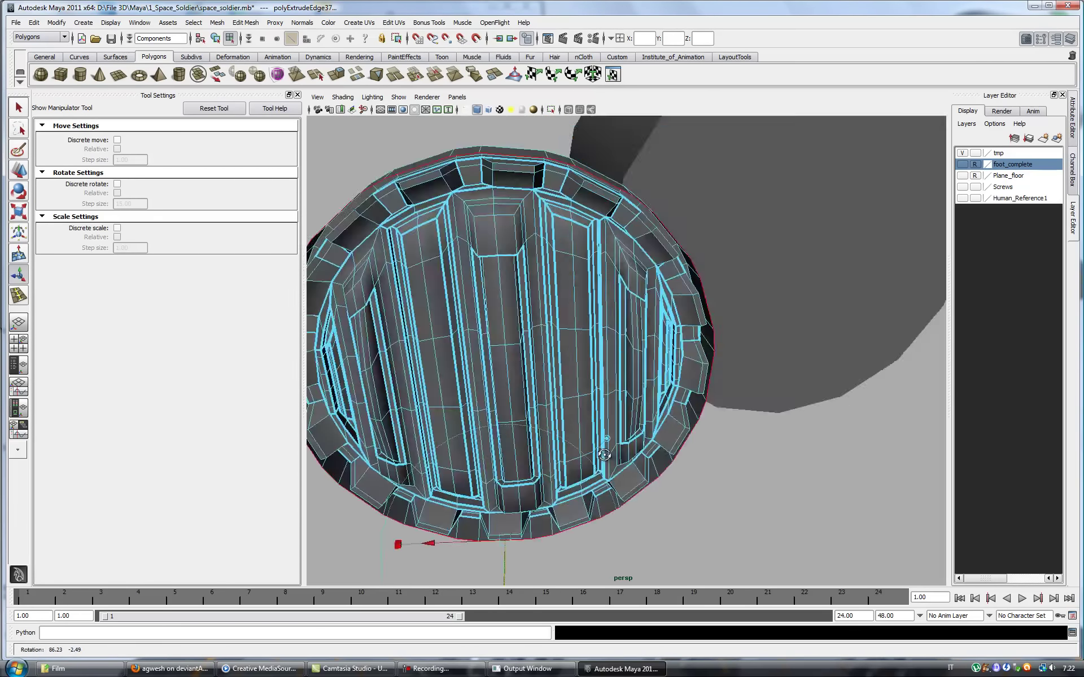
alt+drag(502, 443, 500, 494)
mouse_move(560, 541)
alt+mouse_down()
mouse_move(516, 530)
mouse_move(502, 485)
alt+mouse_up()
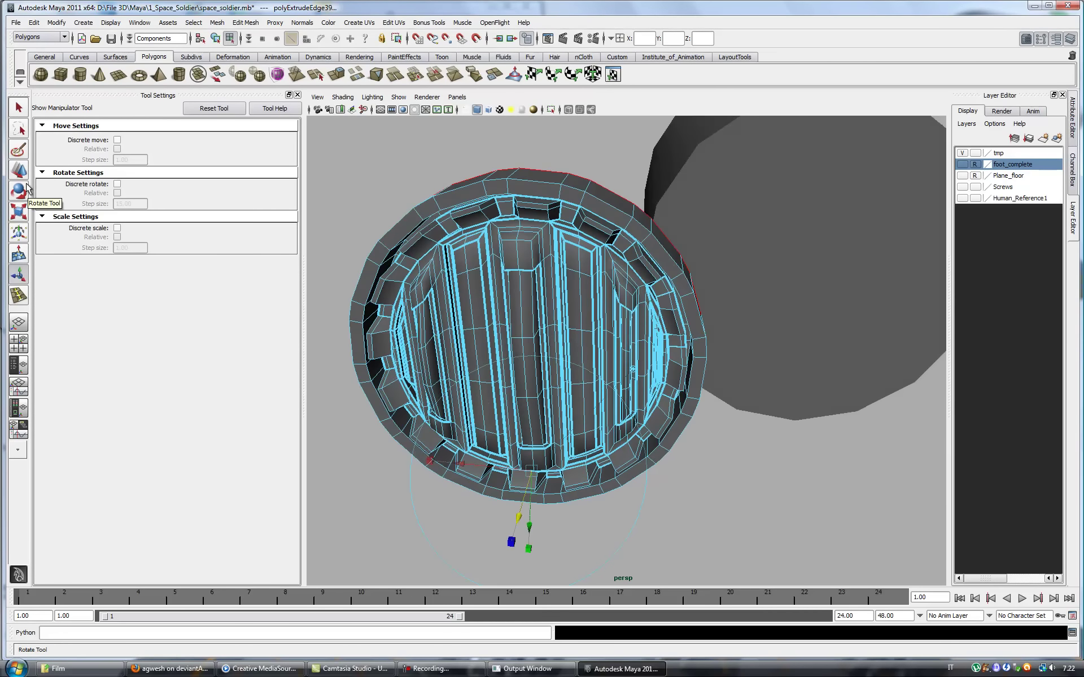
key(r)
Extrude the rim edges twice more, scaling and moving them outward to widen the lip
alt+drag(568, 342, 542, 366)
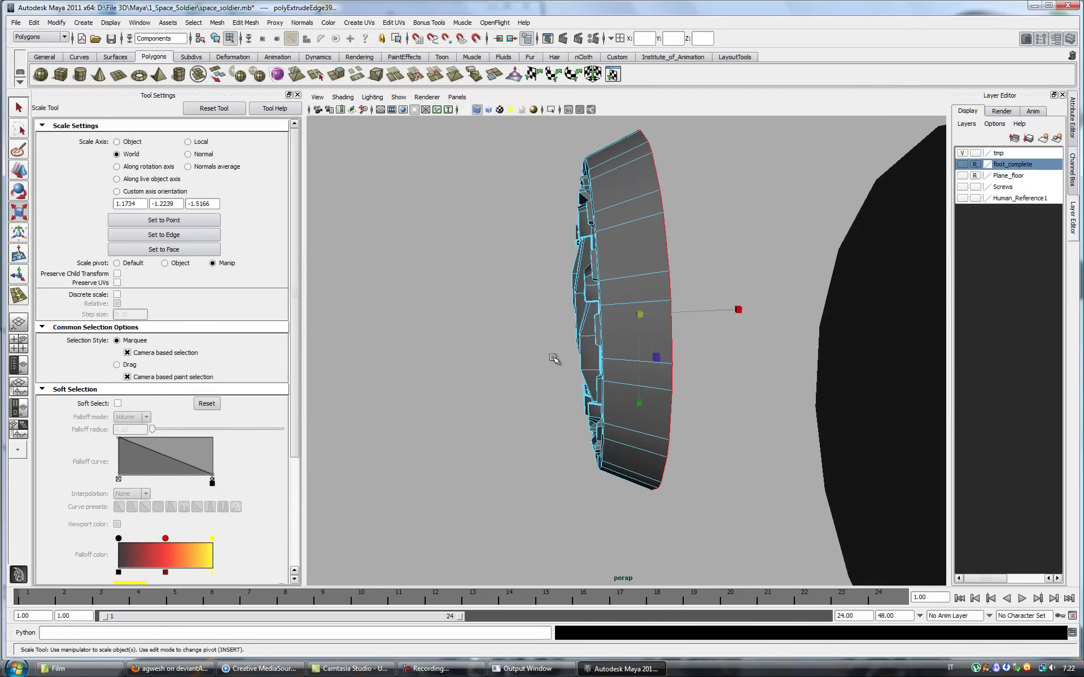
key(ctrl+e)
key(w)
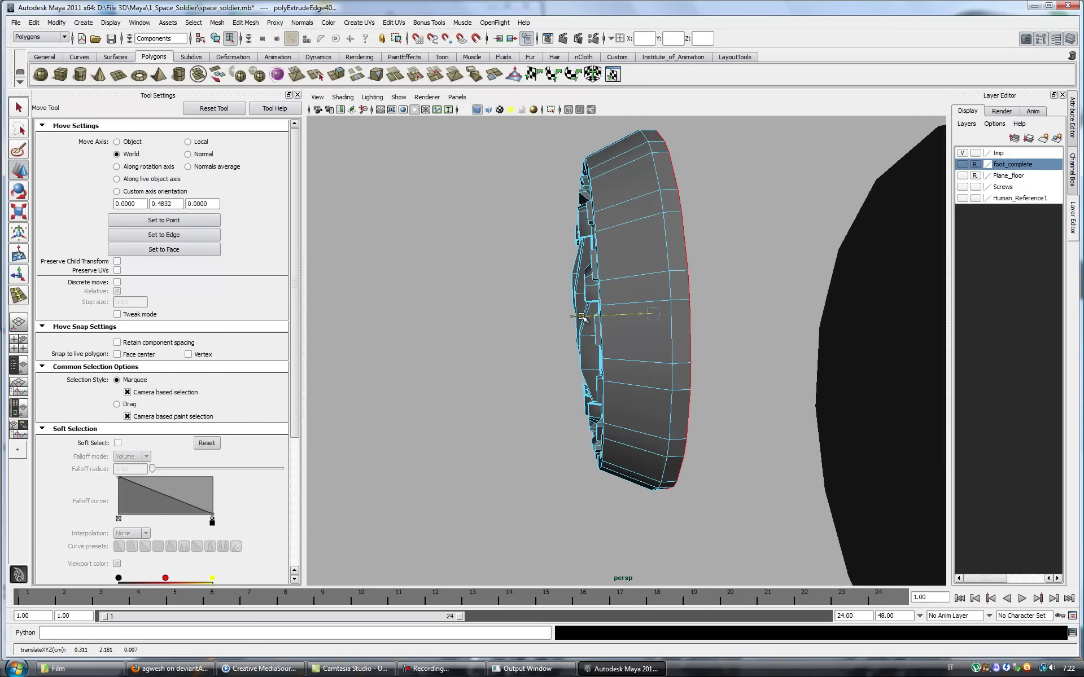
mouse_move(582, 316)
alt+mouse_down()
mouse_move(561, 326)
mouse_move(670, 337)
alt+mouse_up()
key(r)
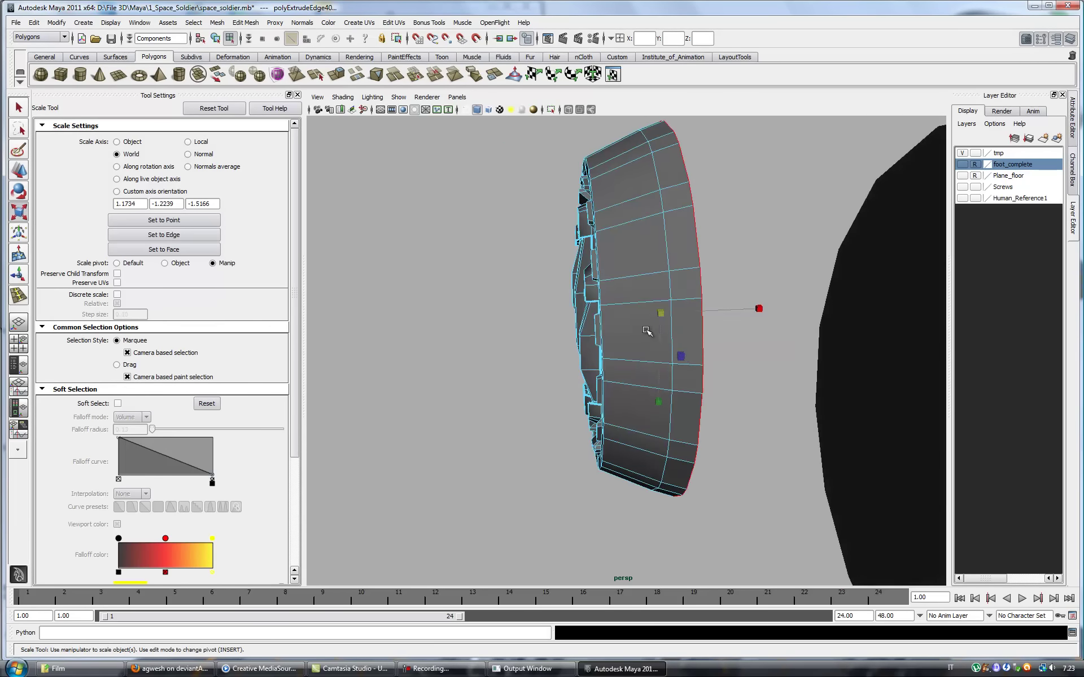
key(ctrl+e)
key(w)
mouse_move(670, 337)
mouse_down()
mouse_move(640, 337)
mouse_move(634, 351)
mouse_up()
View the part and grey disc in the side orthographic view as wireframe
key(F8)
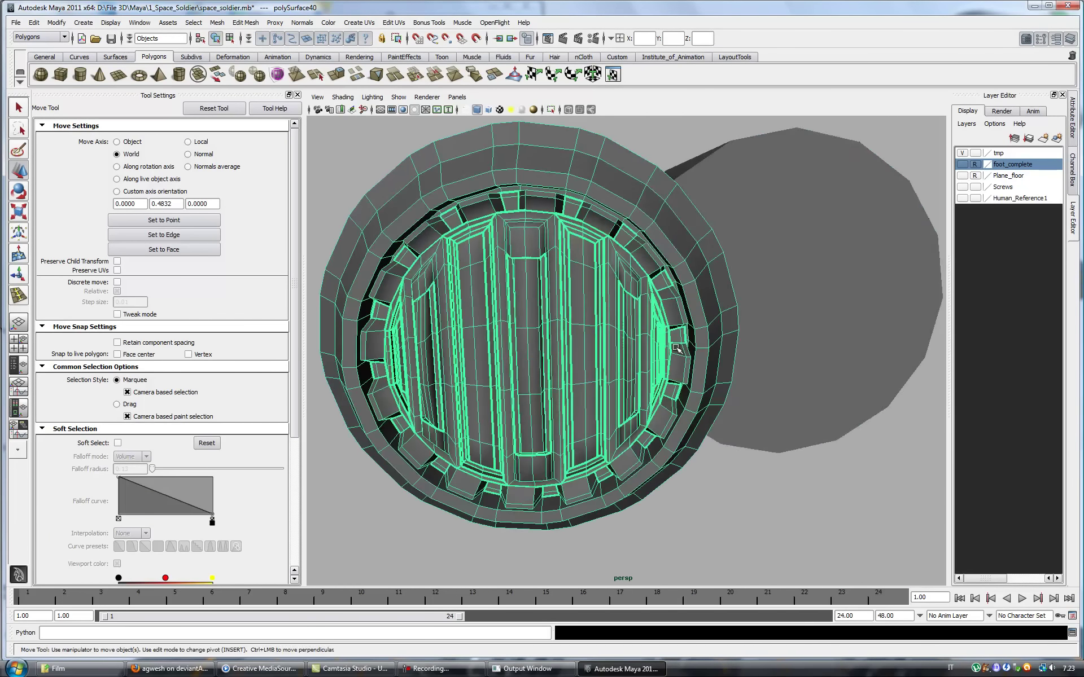
alt+right_drag(634, 351, 381, 225)
alt+drag(380, 225, 632, 361)
alt+right_drag(633, 361, 774, 411)
click(457, 96)
click(575, 143)
scroll(678, 373, up, 5)
scroll(801, 389, up, 3)
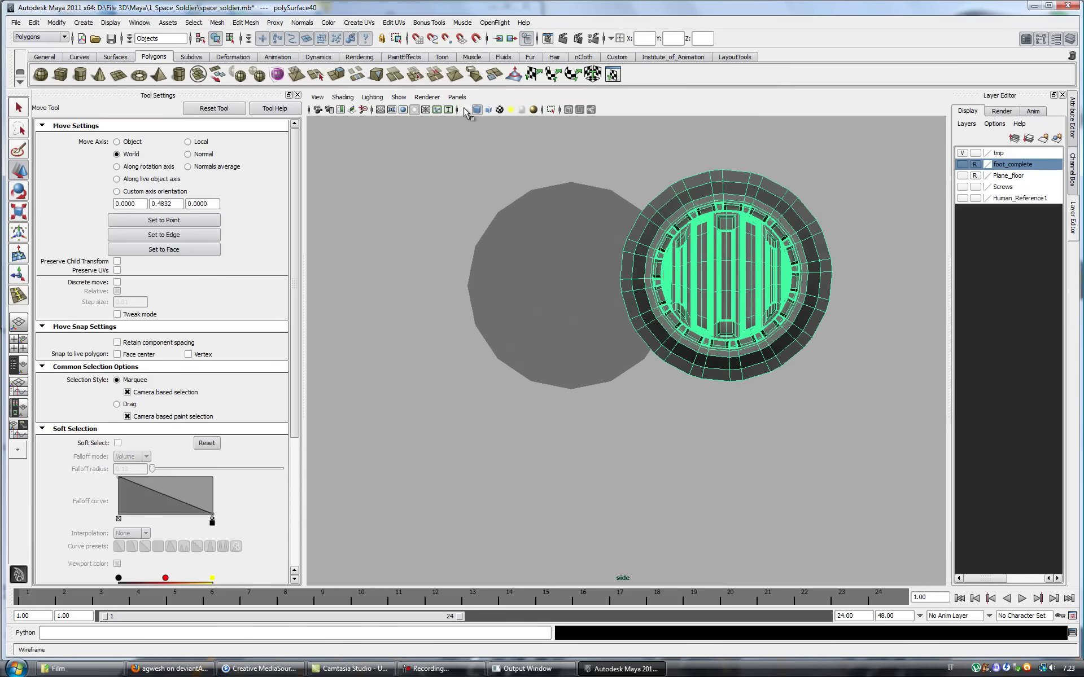
key(4)
Center the part's pivot and snap it onto the grey disc's centre
click(55, 22)
click(192, 113)
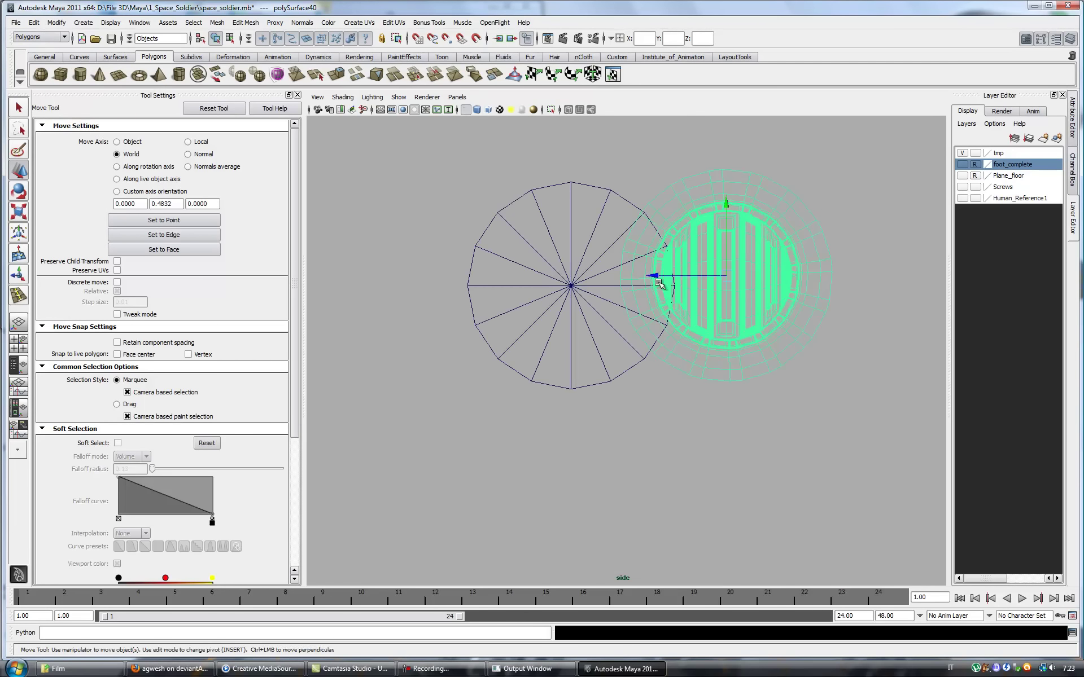
key(f)
scroll(650, 291, up, 3)
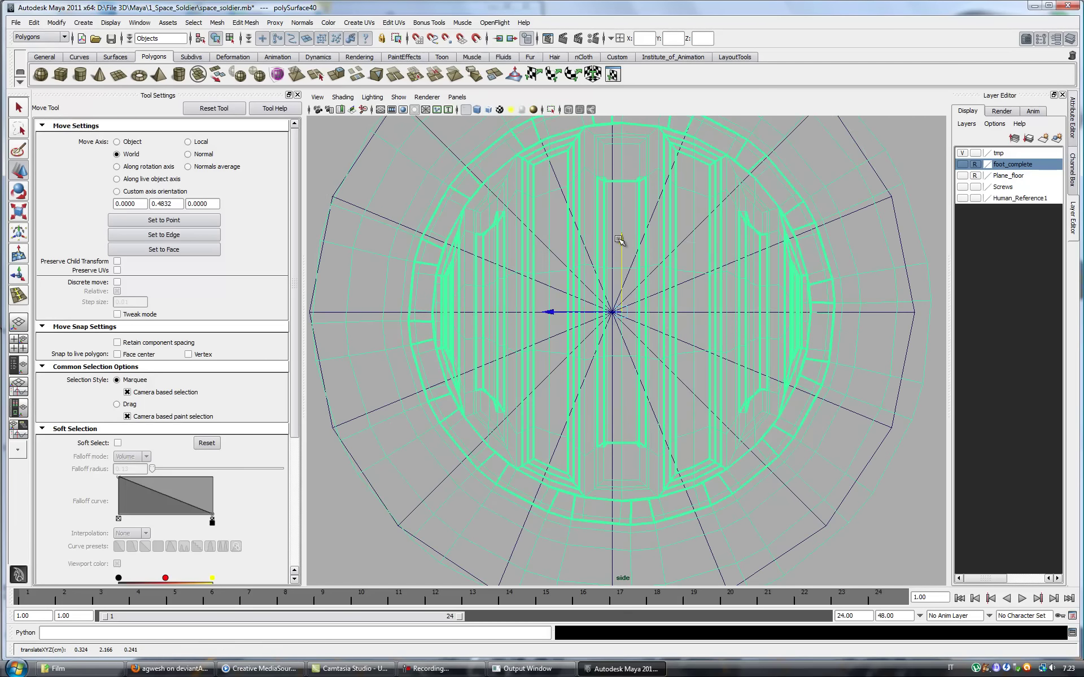
scroll(566, 304, down, 2)
scroll(544, 309, down, 10)
Return to the shaded perspective view and save the scene
click(457, 96)
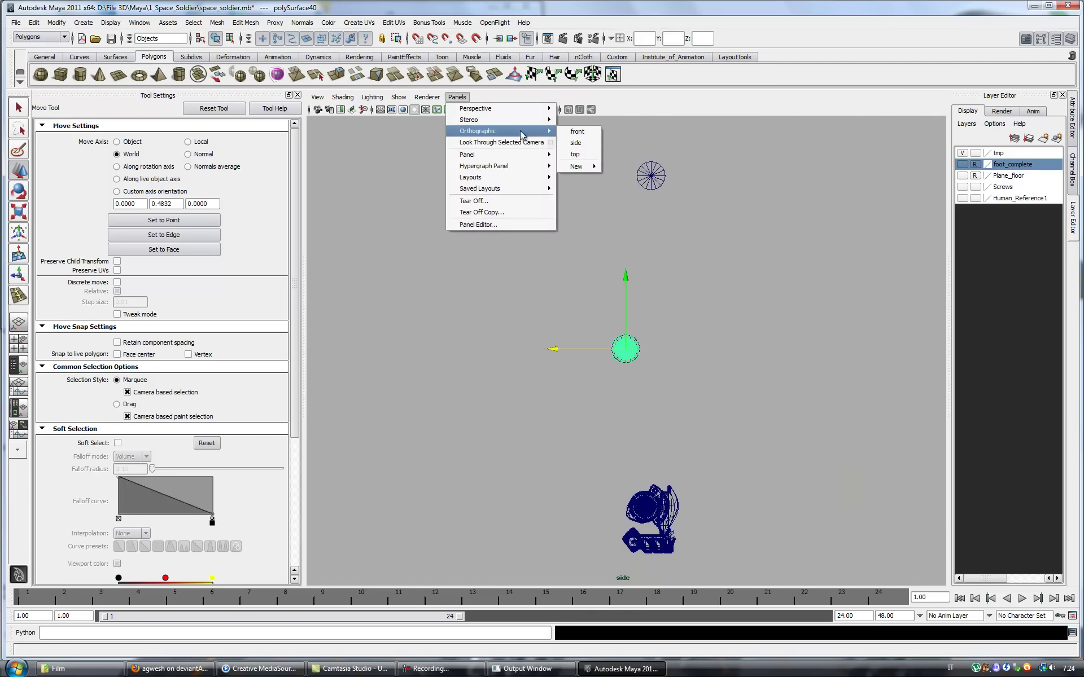
click(568, 113)
key(5)
click(16, 23)
click(37, 62)
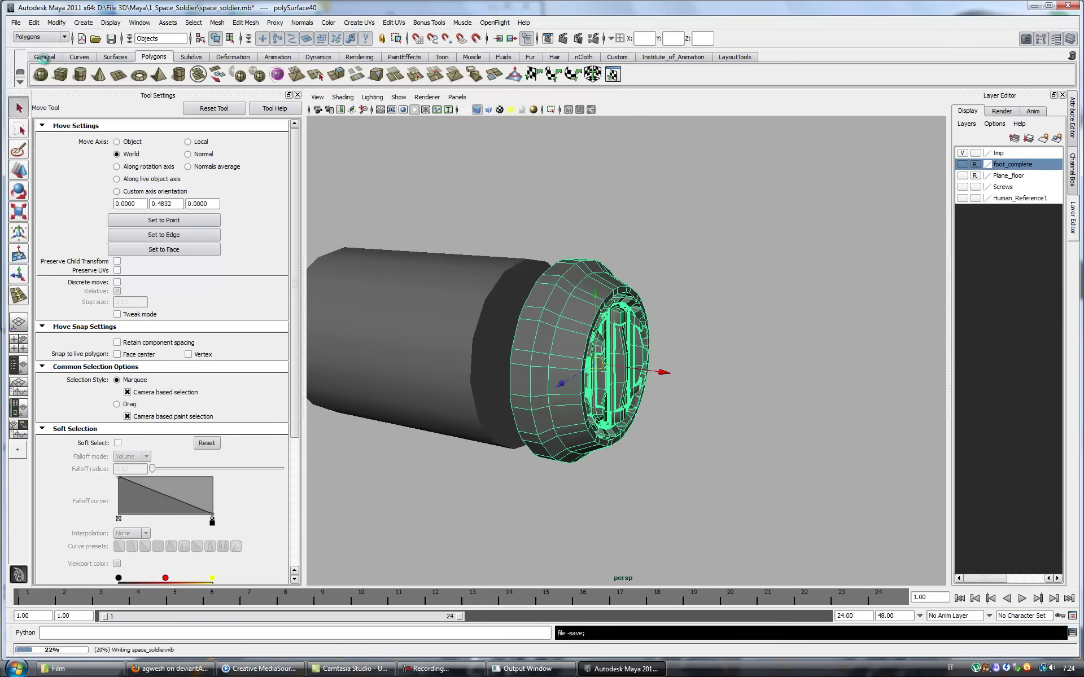
click(16, 23)
Slide the part along the cylinder's length onto its end
mouse_move(581, 375)
alt+mouse_down()
mouse_move(750, 382)
mouse_move(709, 375)
alt+mouse_up()
key(w)
alt+middle_drag(767, 423, 705, 367)
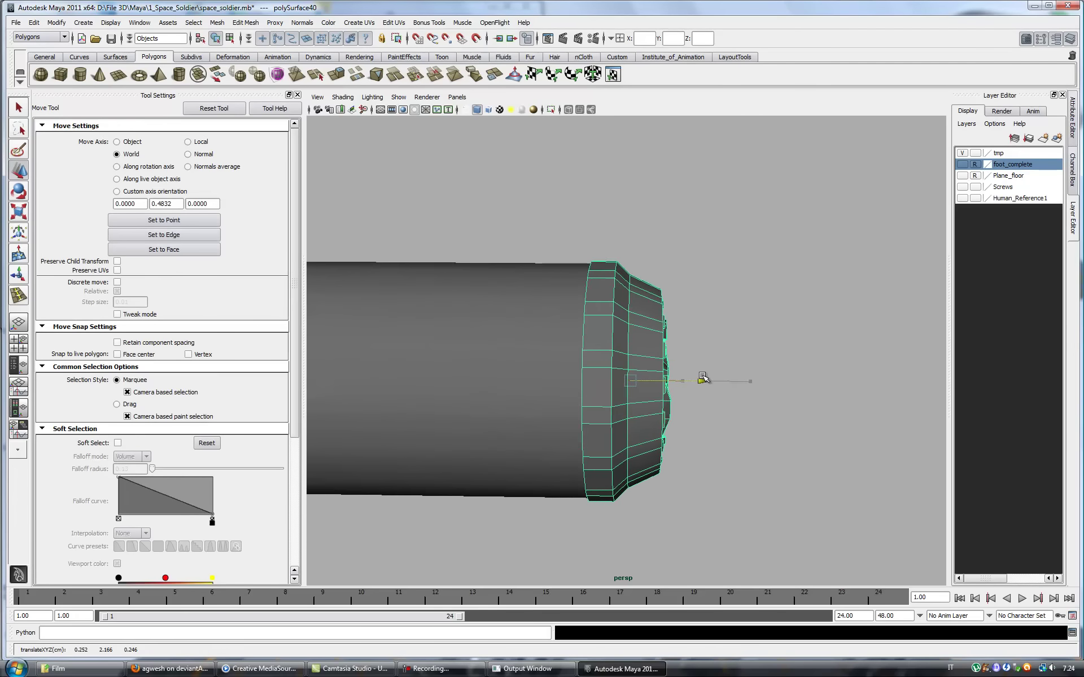
scroll(693, 349, down, 5)
scroll(693, 349, down, 3)
scroll(735, 259, up, 2)
alt+drag(735, 259, 689, 300)
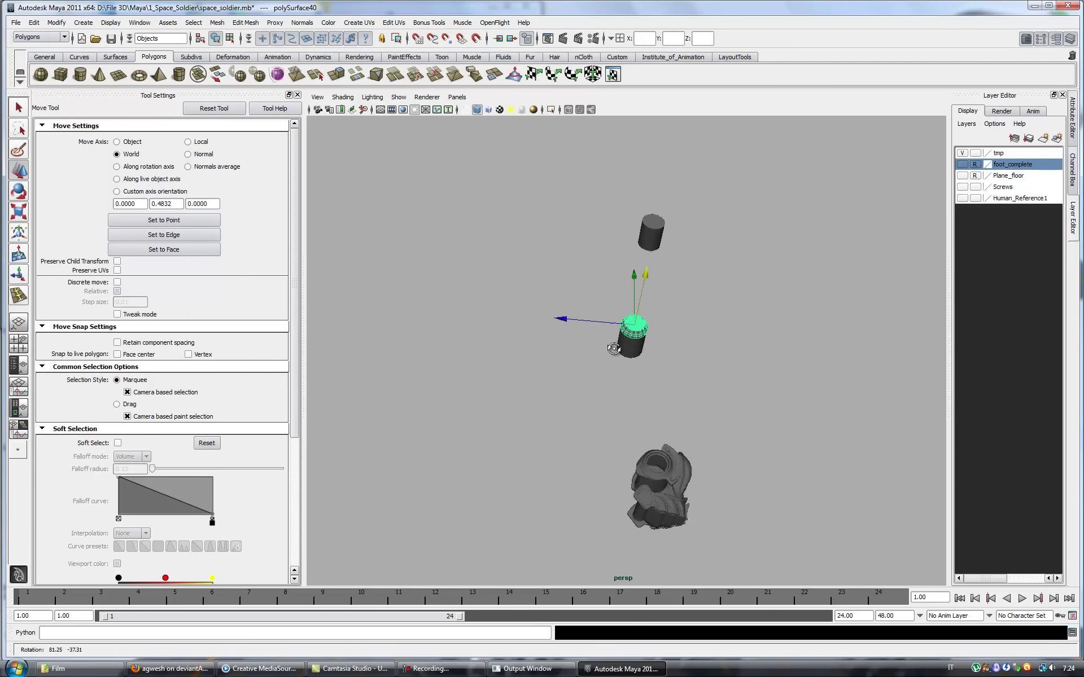
scroll(720, 322, up, 5)
Check the part's placement from the top view and back in perspective
click(457, 96)
click(632, 135)
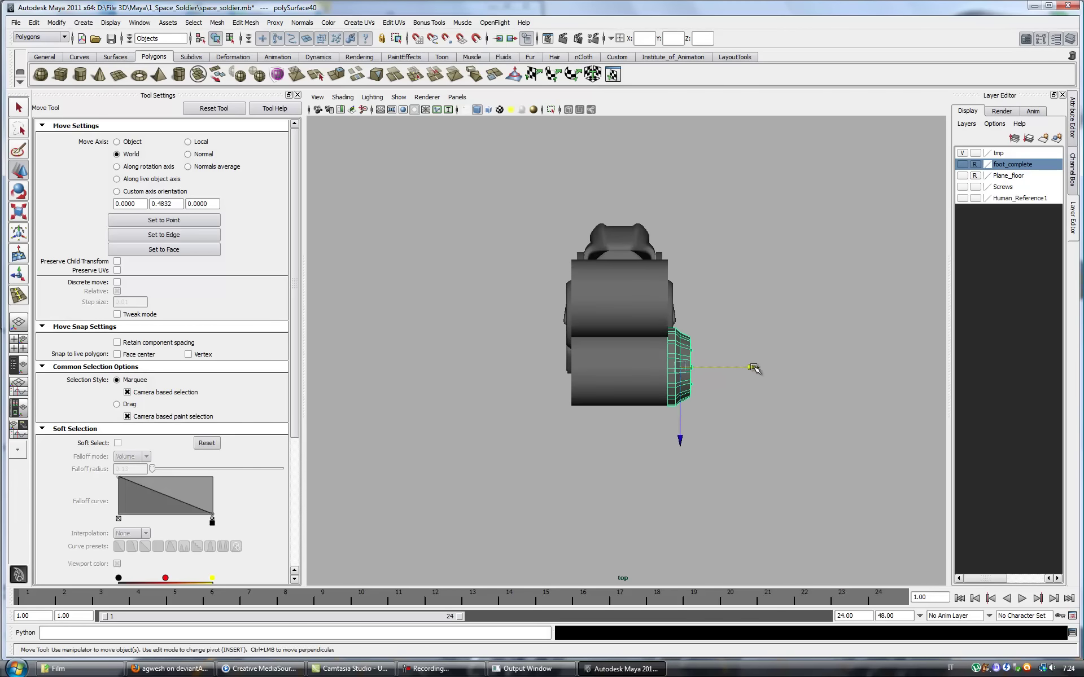
click(456, 97)
click(593, 113)
mouse_move(622, 341)
alt+mouse_down()
mouse_move(661, 367)
mouse_move(846, 375)
alt+mouse_up()
scroll(634, 339, up, 5)
Select a face on the end cap and apply Mesh > Separate
key(F11)
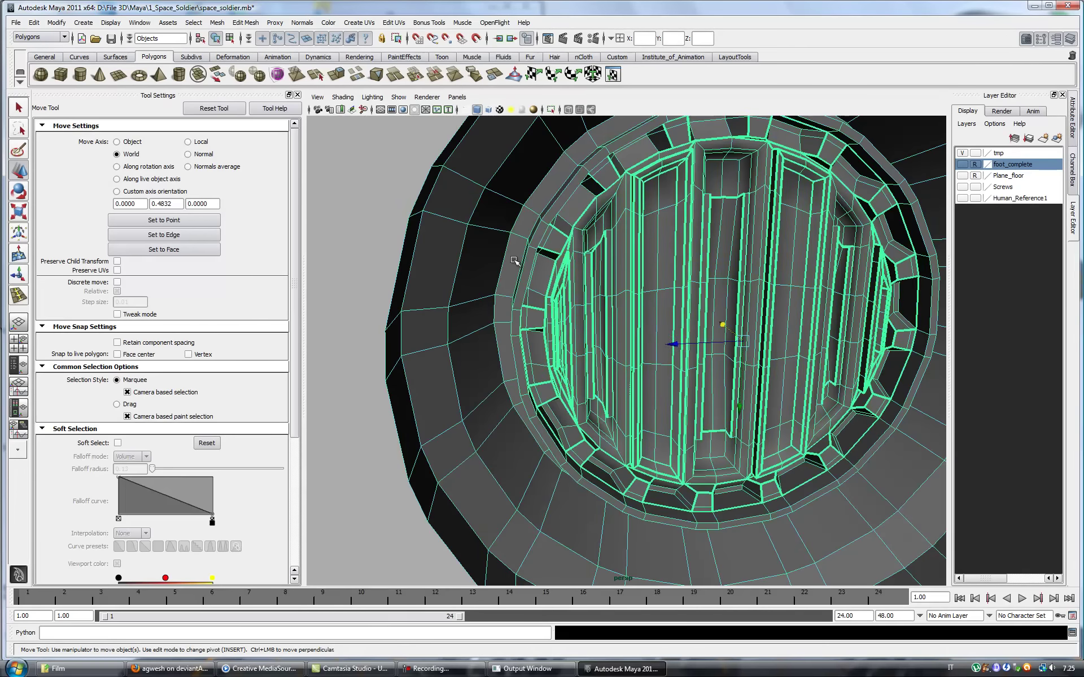
click(511, 266)
click(193, 23)
click(253, 261)
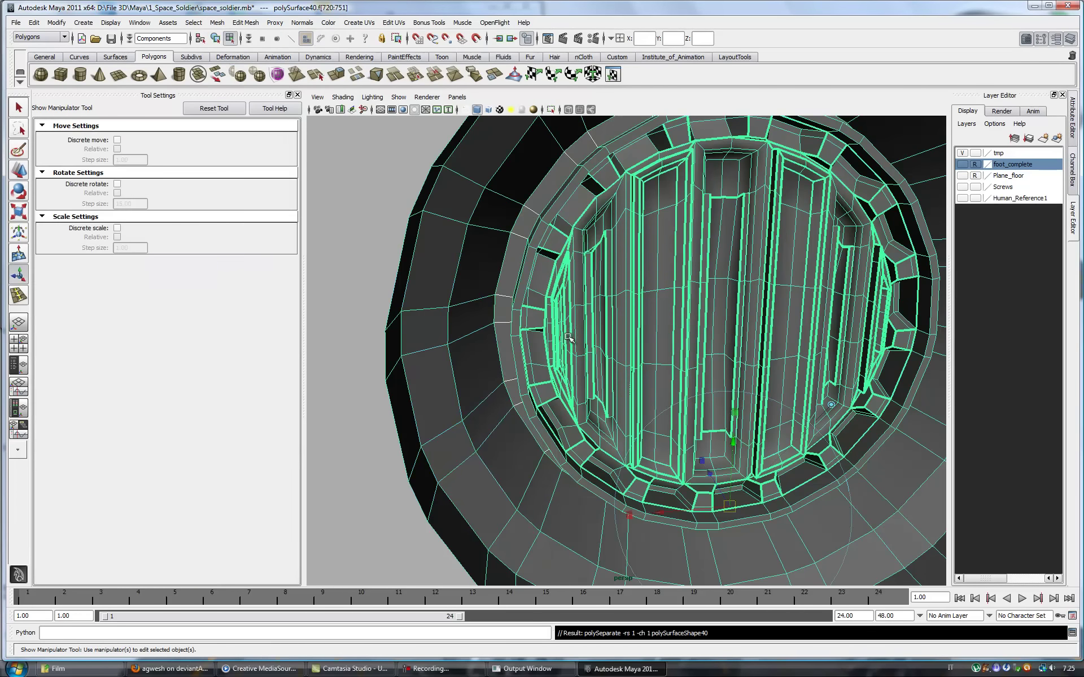
click(217, 23)
click(217, 23)
click(232, 43)
mouse_move(459, 310)
alt+mouse_down()
mouse_move(652, 378)
mouse_move(638, 380)
alt+mouse_up()
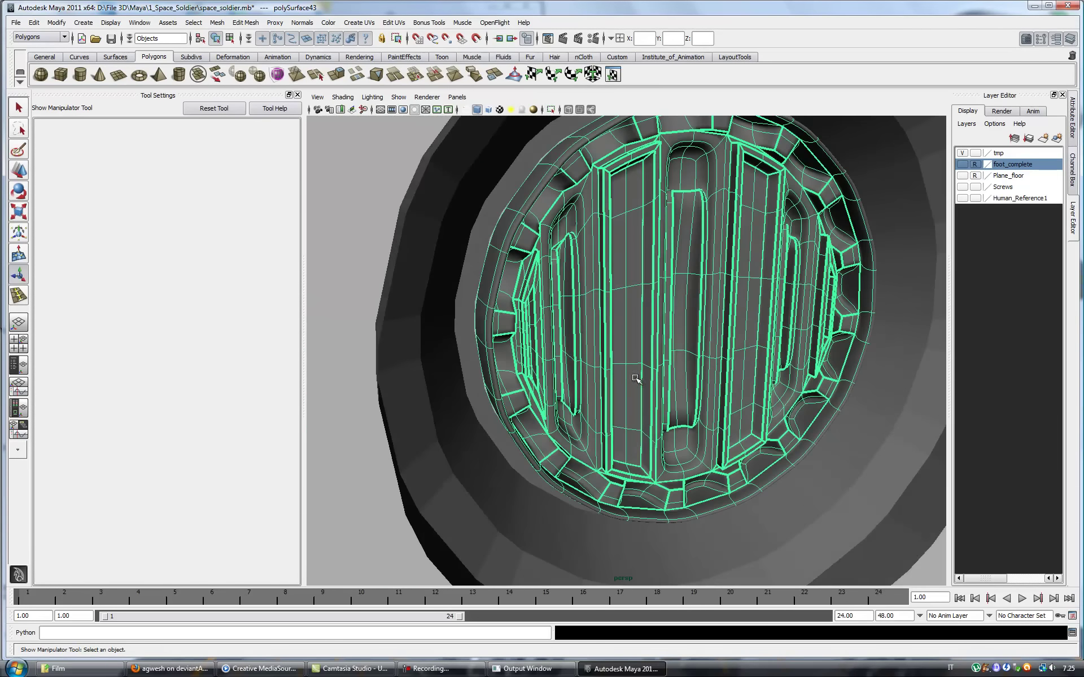
Select the panel's full face ring and separate those faces
right_drag(498, 366, 490, 327)
click(194, 22)
click(271, 156)
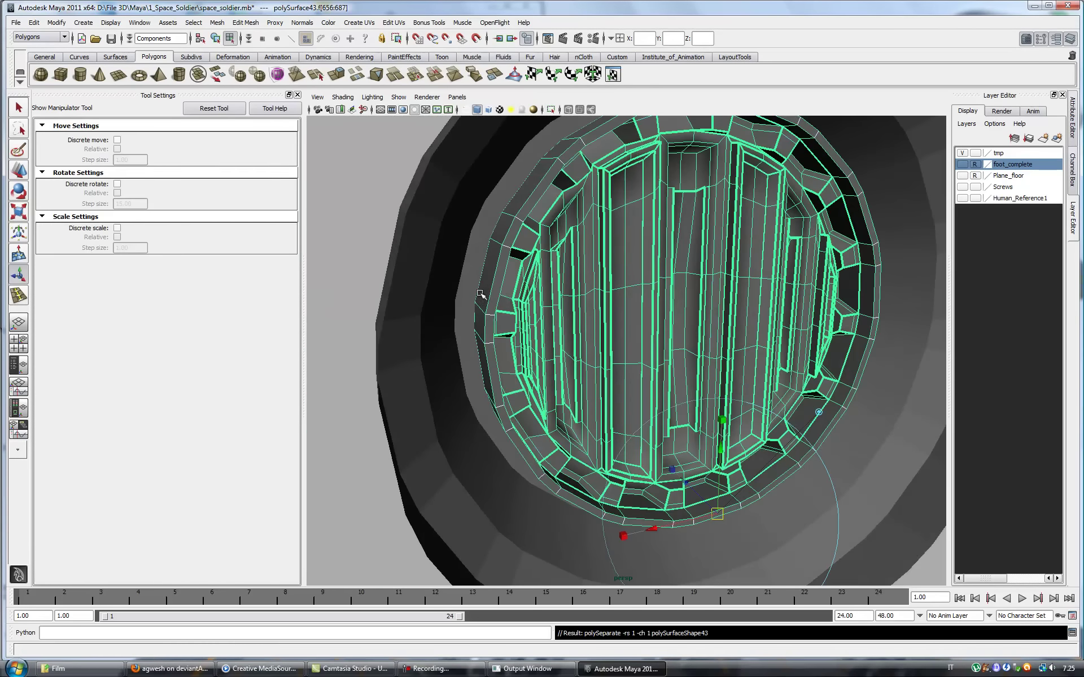
key(q)
key(F11)
click(474, 271)
click(217, 23)
click(228, 46)
key(F8)
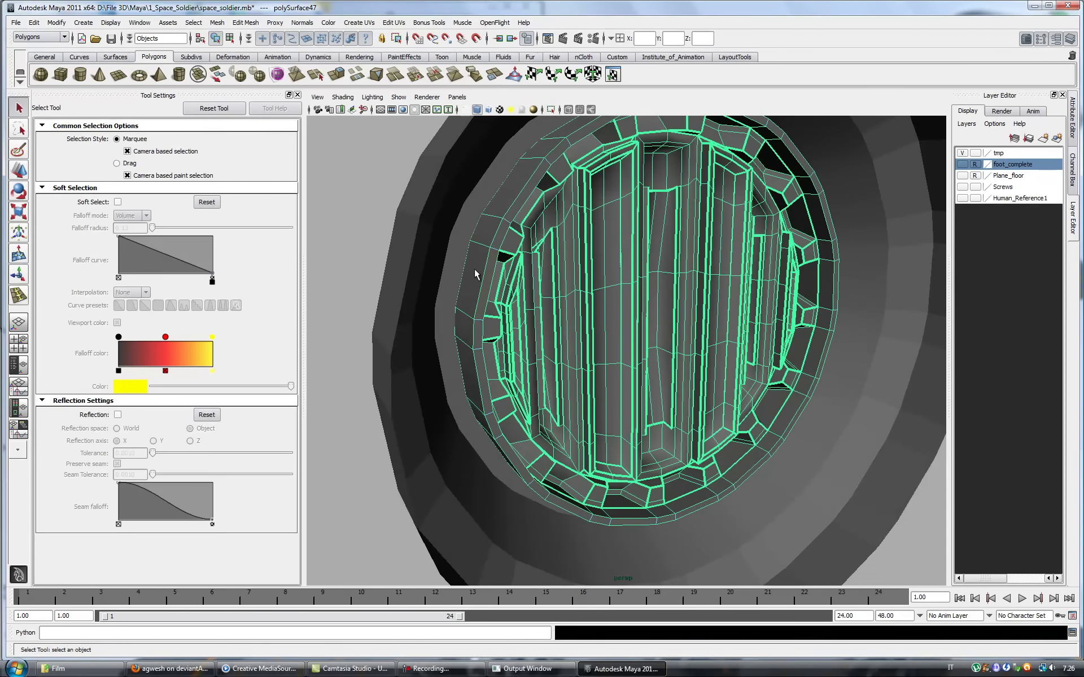
Extract the selected panel faces into a new piece in object mode
mouse_move(485, 234)
right_down()
mouse_move(490, 299)
mouse_move(478, 265)
right_up()
click(217, 23)
click(229, 58)
key(q)
key(F8)
Preview the separated panel smoothed and select a face on the outer ring
click(246, 22)
scroll(488, 272, up, 5)
key(3)
alt+drag(752, 412, 768, 356)
click(754, 320)
Select and scale face rings on the ankle cap's outer band
shift+double_click(754, 321)
scroll(754, 321, down, 3)
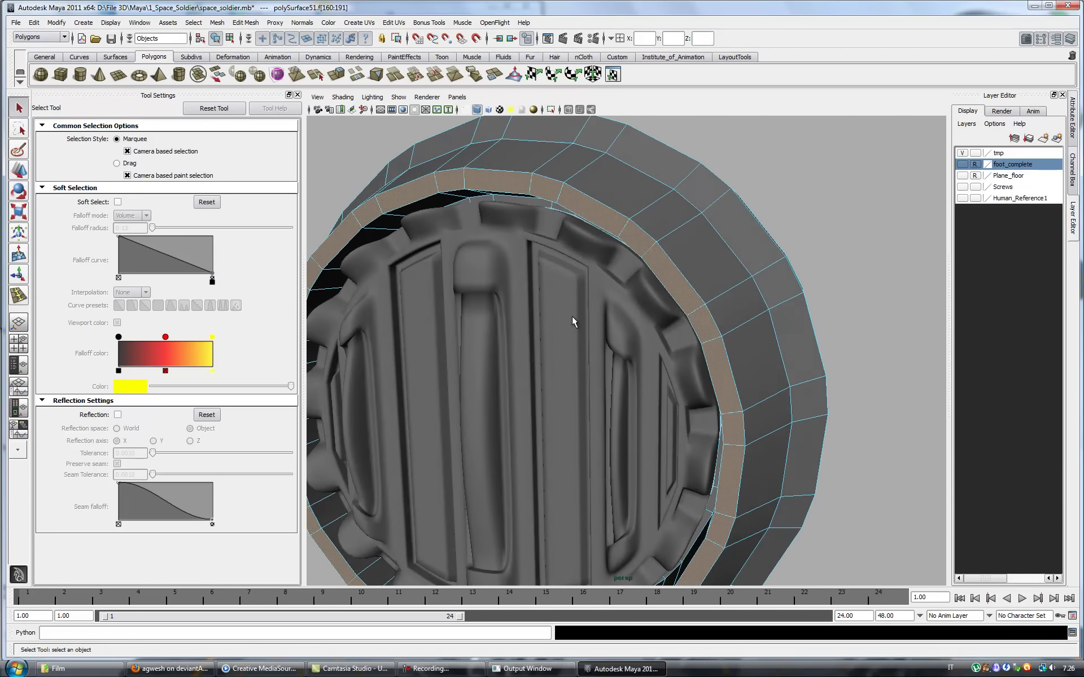
key(r)
mouse_move(636, 407)
alt+mouse_down()
mouse_move(551, 411)
mouse_move(570, 407)
alt+mouse_up()
alt+drag(670, 304, 697, 316)
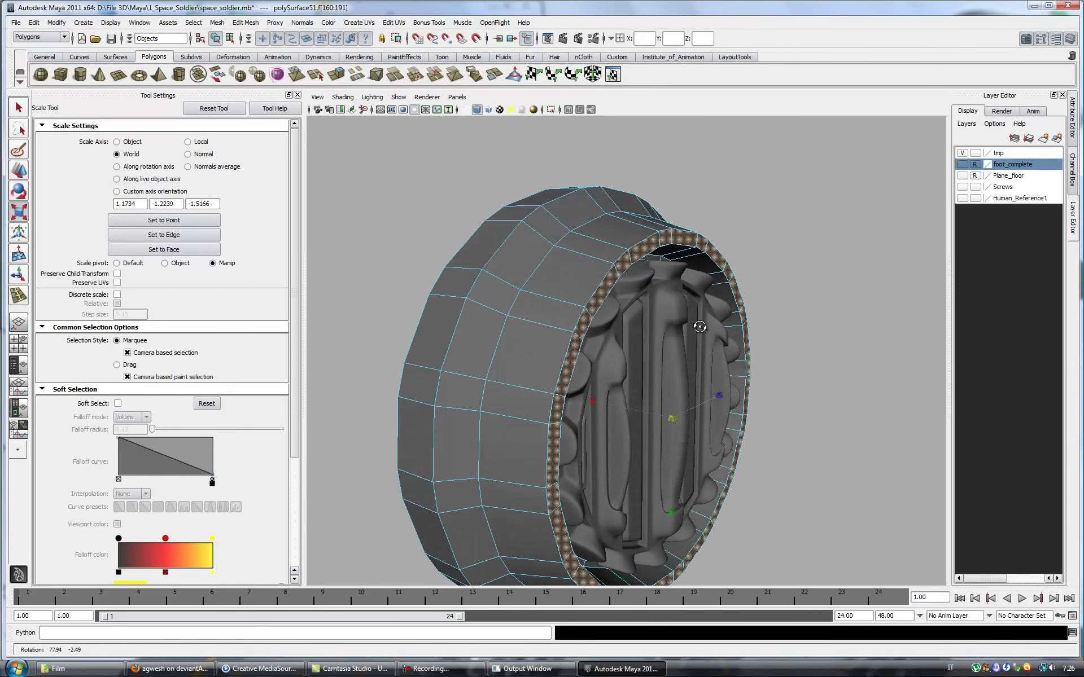
click(246, 22)
click(265, 163)
key(q)
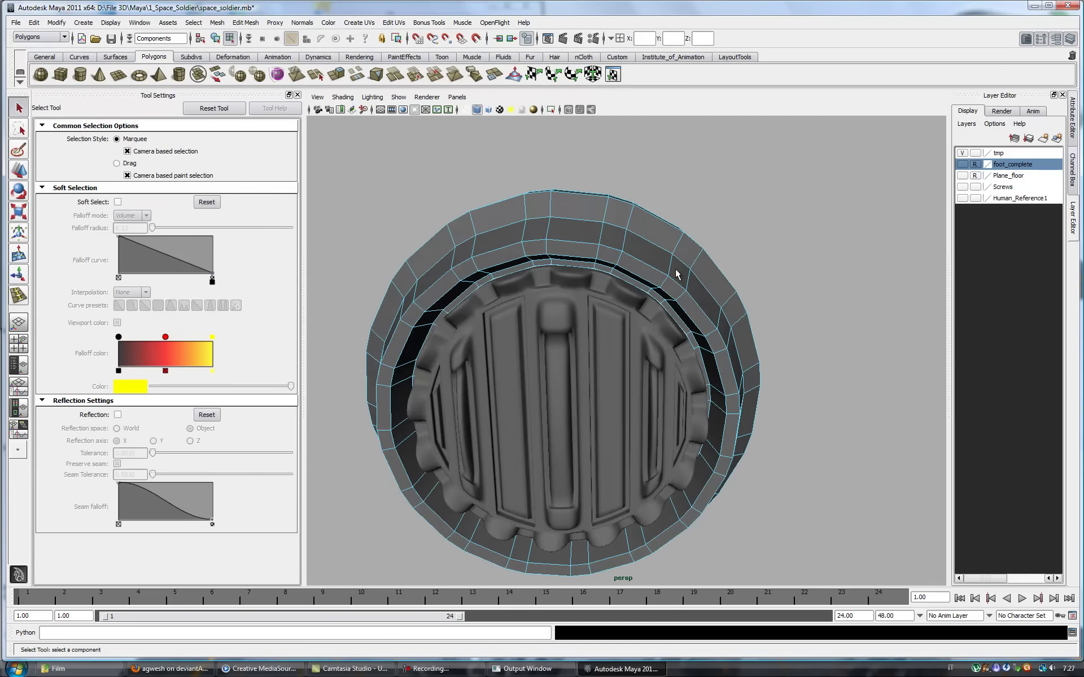
double_click(681, 288)
click(18, 212)
key(bracketleft)
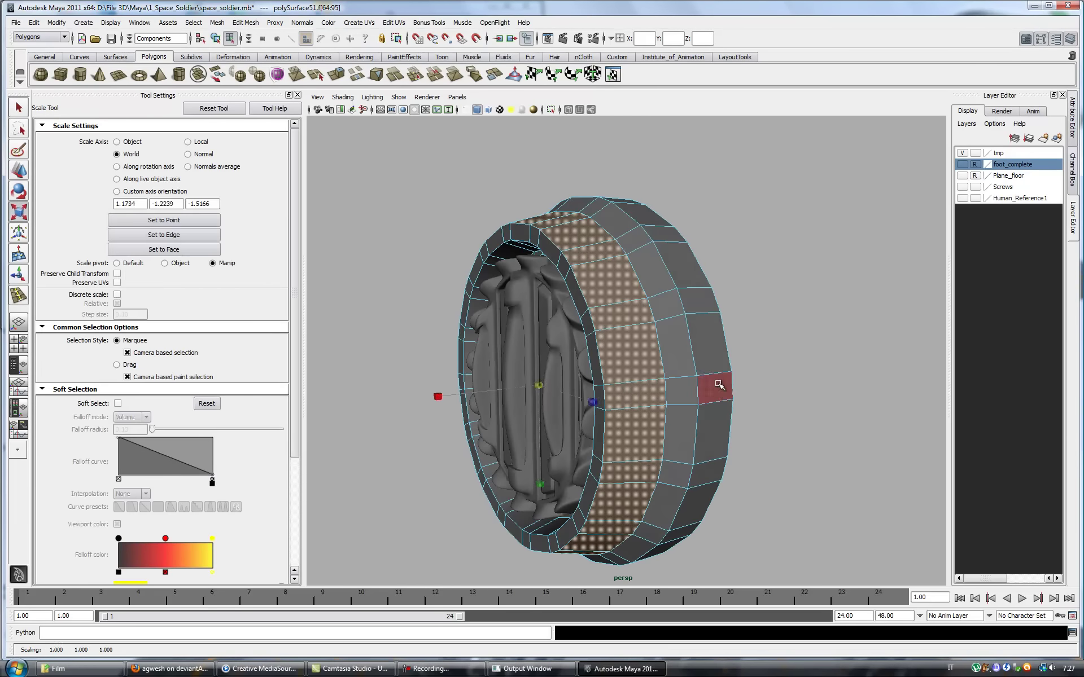
double_click(706, 303)
key(bracketright)
Insert an edge loop around the cap band and crease it
click(246, 23)
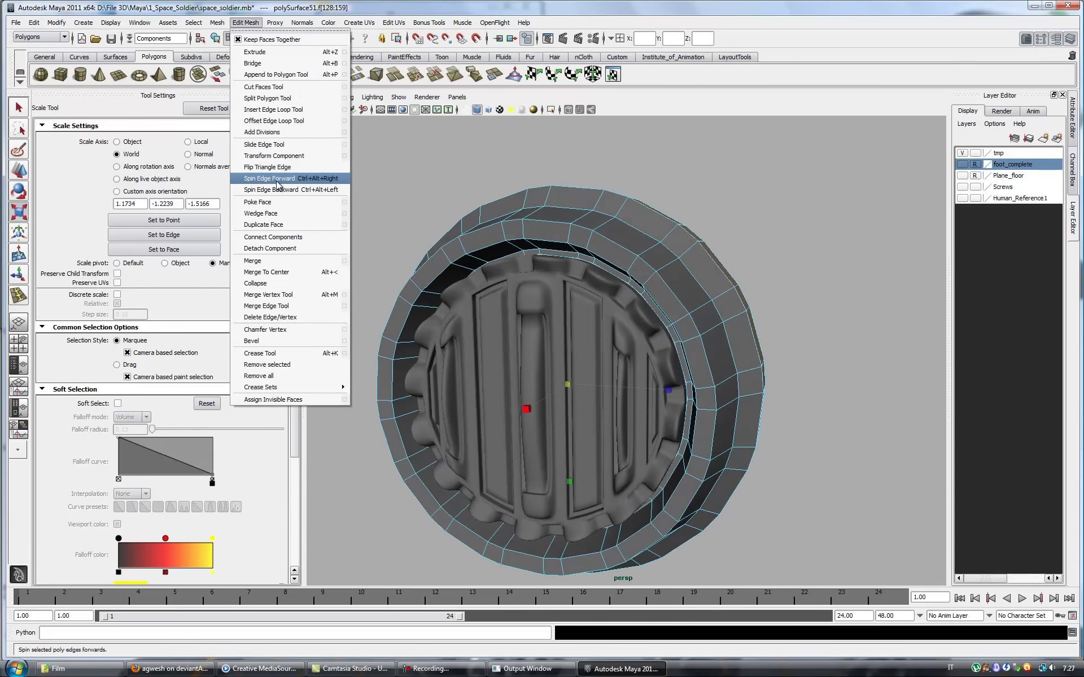
click(273, 110)
key(q)
right_drag(686, 339, 700, 322)
click(246, 22)
click(303, 353)
key(q)
alt+drag(728, 345, 806, 389)
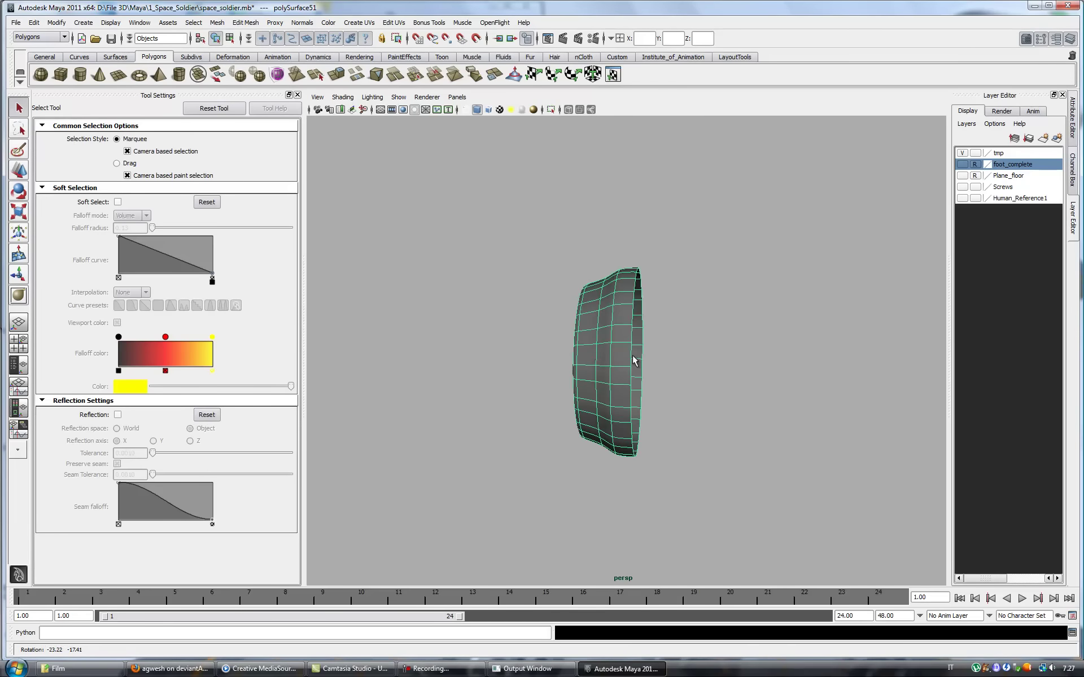
right_drag(634, 372, 637, 355)
click(654, 338)
key(q)
Select a single face on the cap's rim for moving
mouse_move(714, 332)
alt+mouse_down()
mouse_move(664, 390)
mouse_move(646, 366)
alt+mouse_up()
right_drag(646, 366, 643, 401)
click(641, 329)
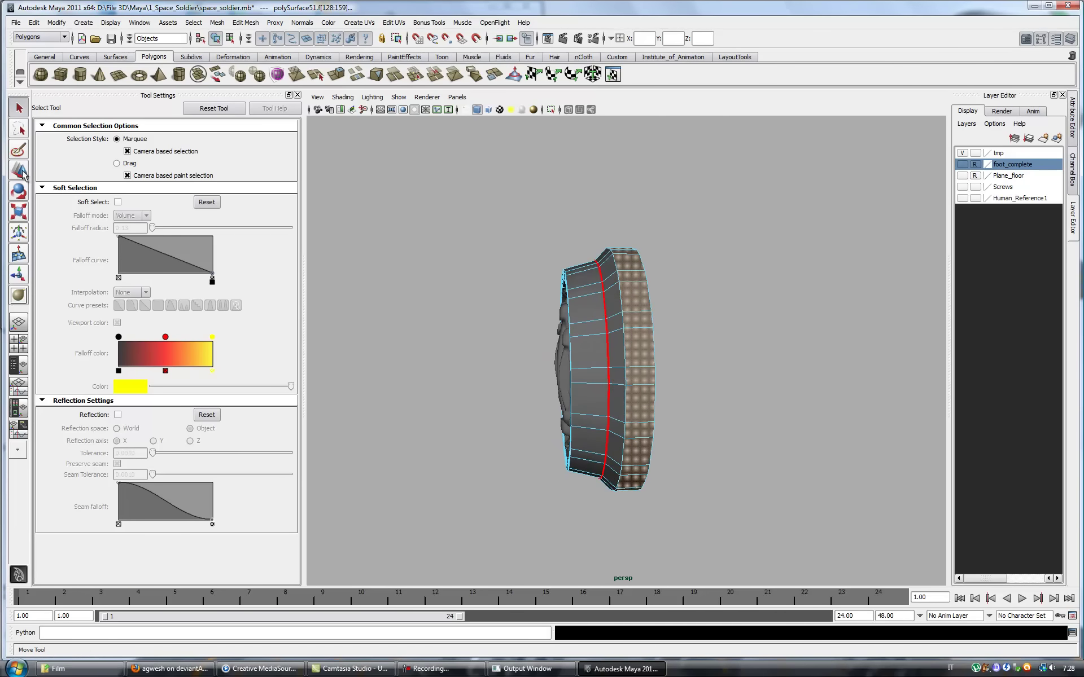
key(w)
mouse_move(526, 370)
alt+mouse_down()
mouse_move(564, 361)
mouse_move(544, 370)
alt+mouse_up()
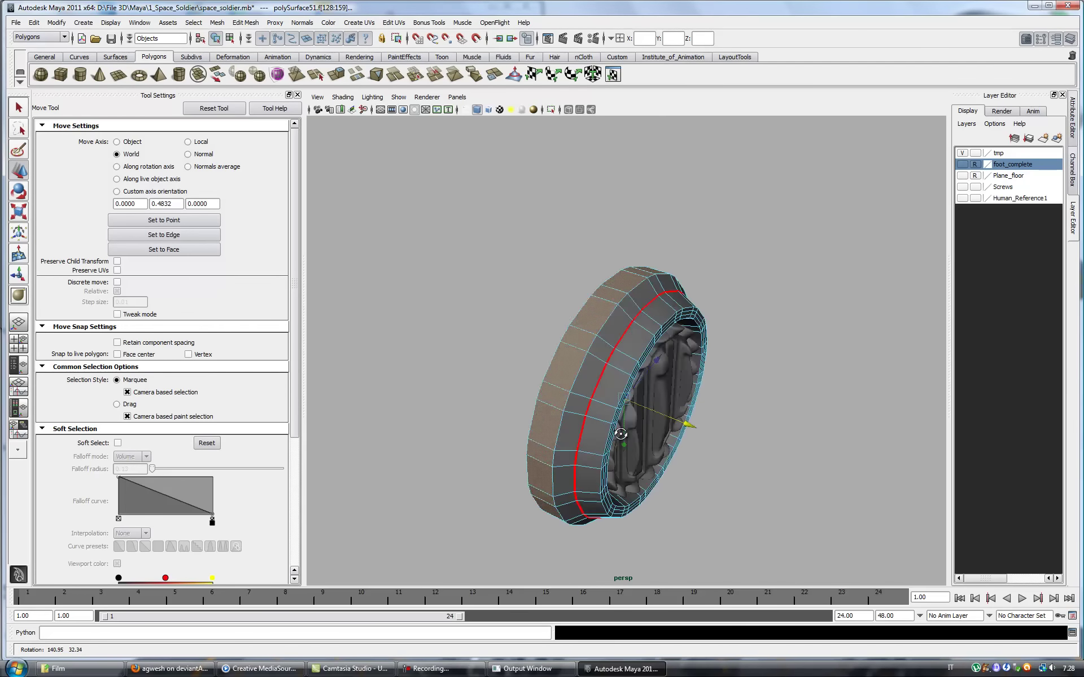
right_drag(544, 370, 547, 373)
mouse_move(547, 373)
alt+mouse_down()
mouse_move(584, 371)
mouse_move(625, 477)
alt+mouse_up()
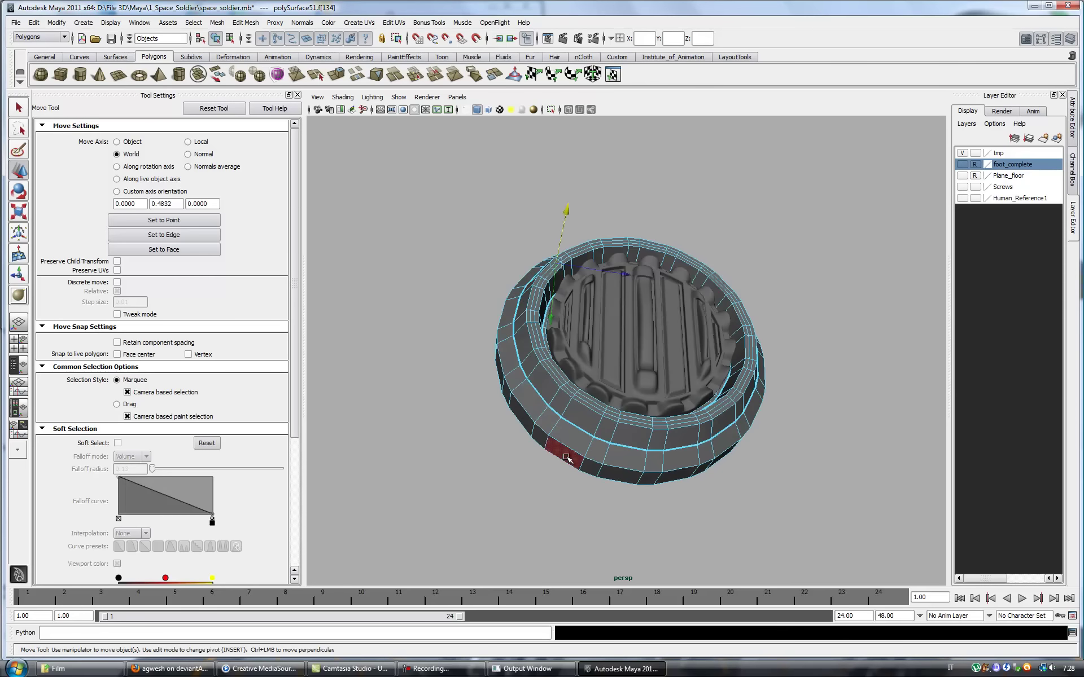
Select the inner toothed part and bring up the Duplicate Special options
click(678, 389)
alt+drag(678, 389, 632, 390)
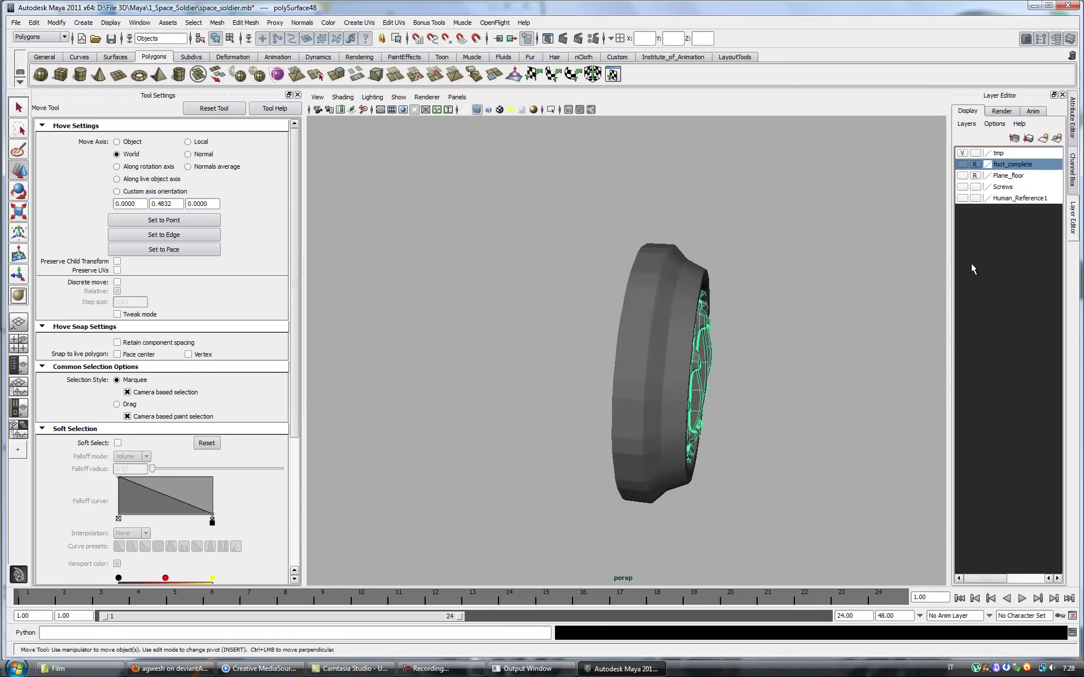
click(1072, 118)
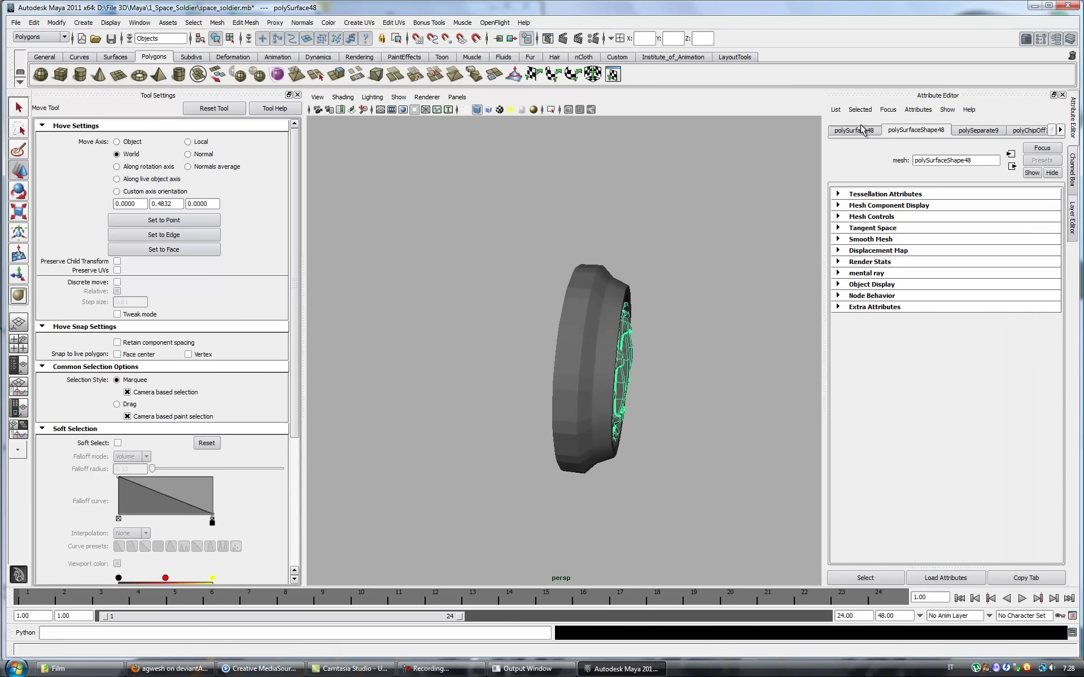
click(33, 22)
click(134, 289)
Create a mirrored instance of the inner toothed part with scale -1
alt+right_drag(651, 465, 488, 377)
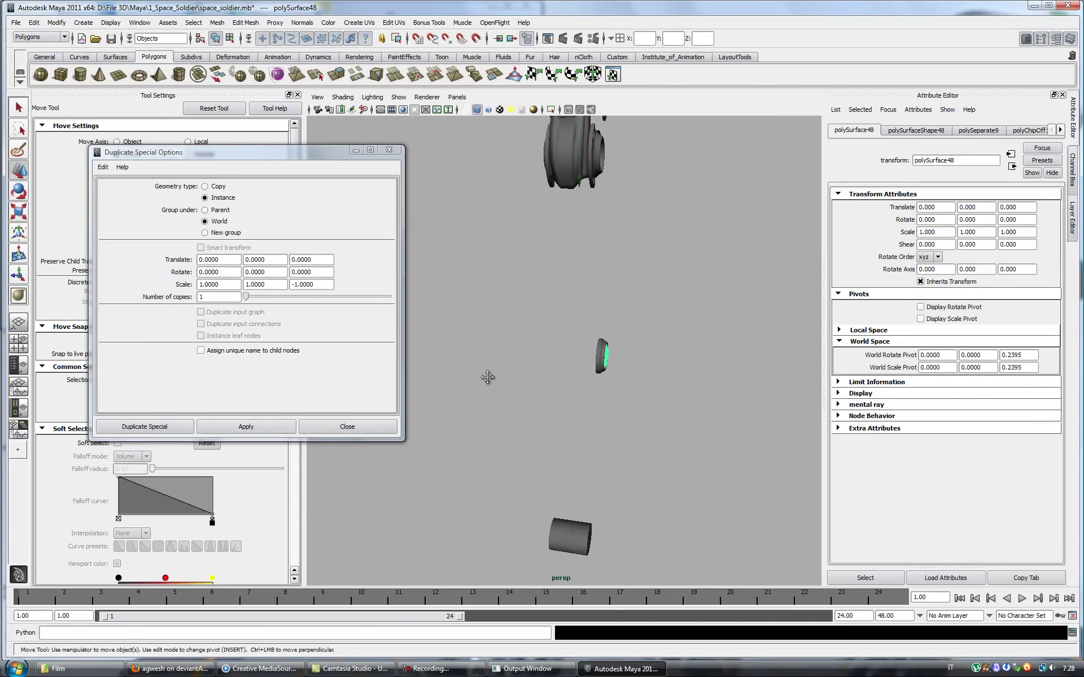
click(261, 430)
click(518, 464)
click(614, 402)
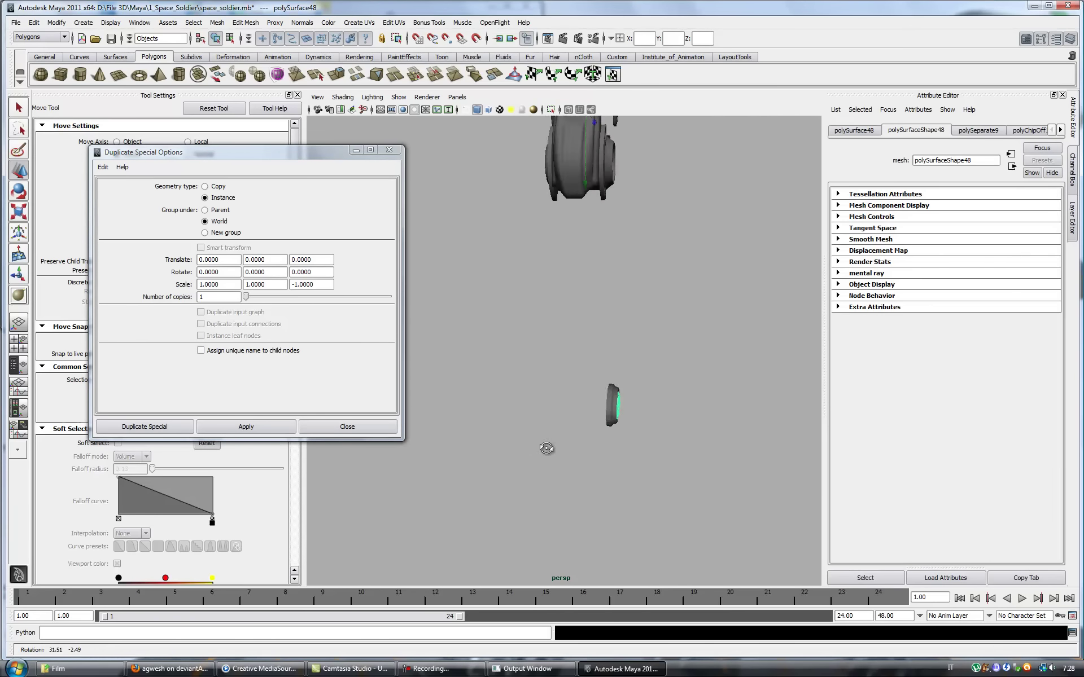
click(175, 288)
click(254, 432)
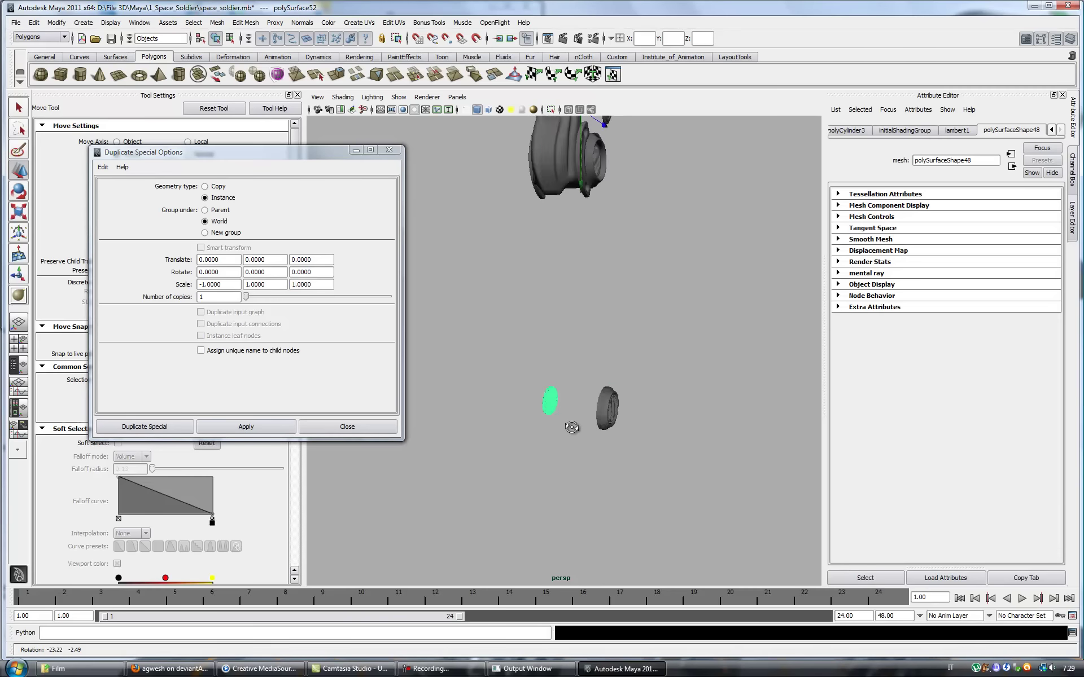
Mirror the cap ring to the other side and inspect its underside
click(257, 424)
alt+middle_drag(658, 407, 629, 424)
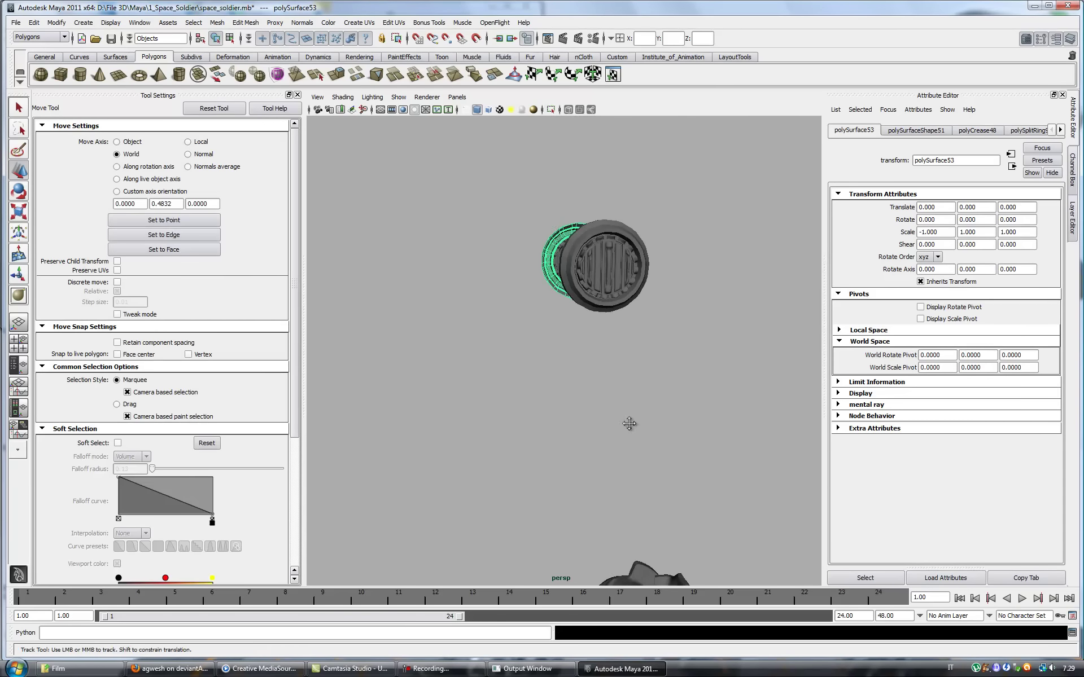
alt+right_drag(629, 423, 609, 395)
mouse_move(609, 395)
alt+mouse_down()
mouse_move(576, 361)
mouse_move(643, 228)
alt+mouse_up()
Extrude the cap ring's underside faces, then move and rotate them downward
click(554, 339)
mouse_move(684, 471)
alt+mouse_down()
mouse_move(492, 229)
mouse_move(361, 402)
mouse_move(552, 416)
mouse_move(621, 437)
alt+mouse_up()
key(ctrl+e)
click(27, 171)
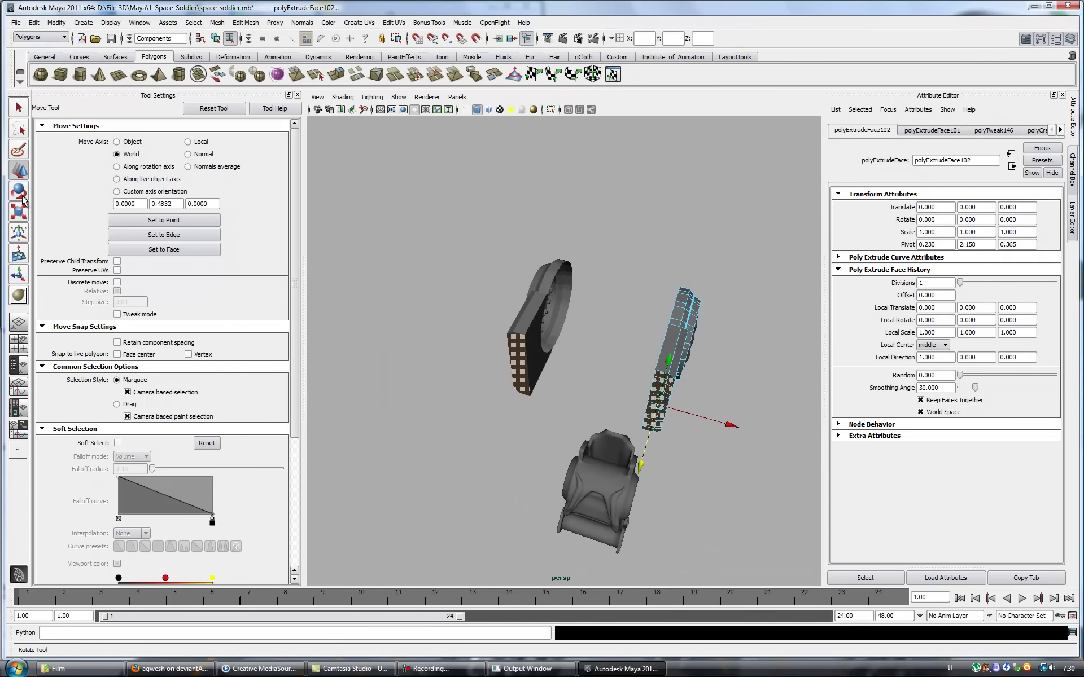
key(e)
click(18, 170)
mouse_move(721, 425)
alt+mouse_down()
mouse_move(506, 427)
mouse_move(667, 423)
alt+mouse_up()
Extrude twice more to wrap the strap around the leg, checking the Human_Reference1 layer
key(ctrl+e)
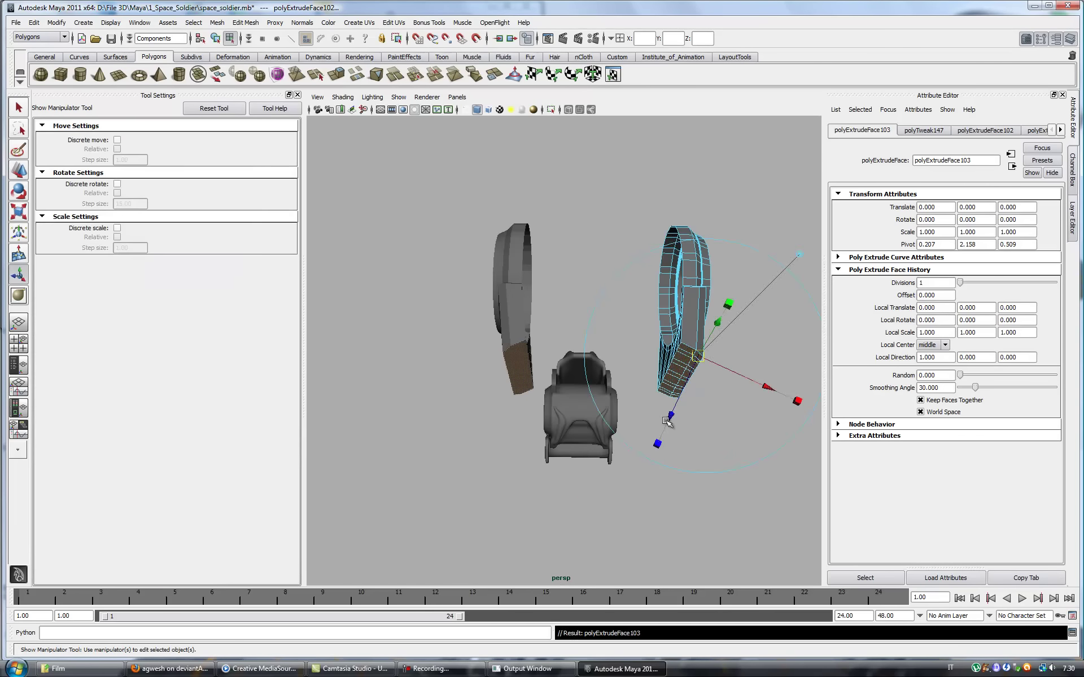
click(12, 190)
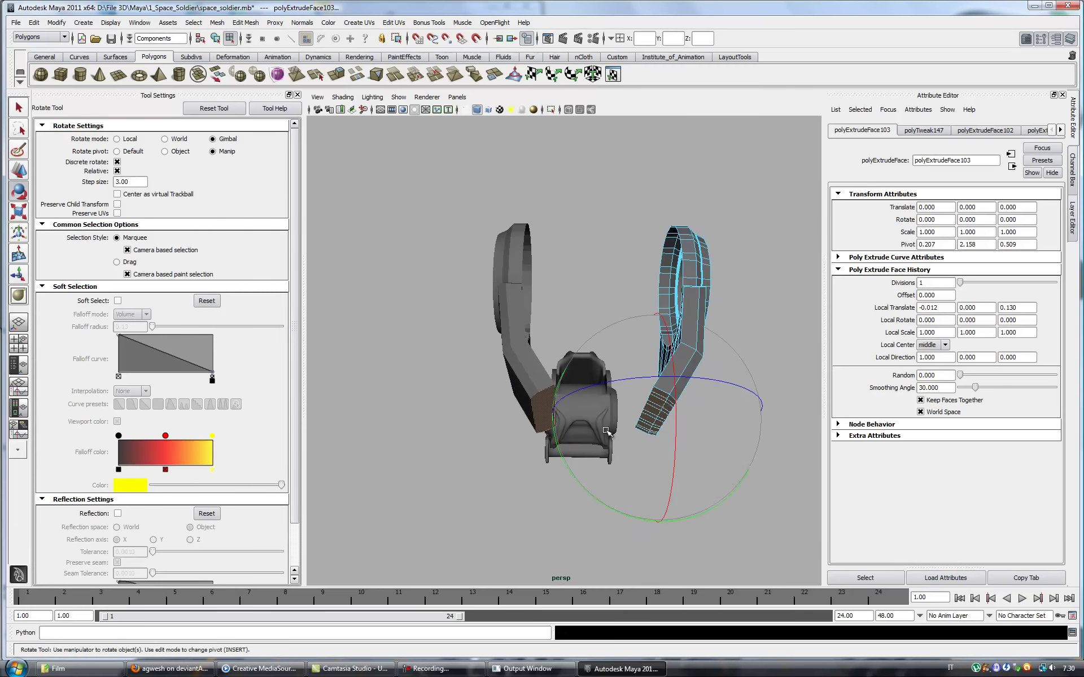
key(ctrl+e)
key(w)
mouse_move(719, 488)
alt+mouse_down()
mouse_move(657, 401)
mouse_move(796, 365)
mouse_move(844, 365)
mouse_move(638, 415)
alt+mouse_up()
key(ctrl+a)
click(962, 198)
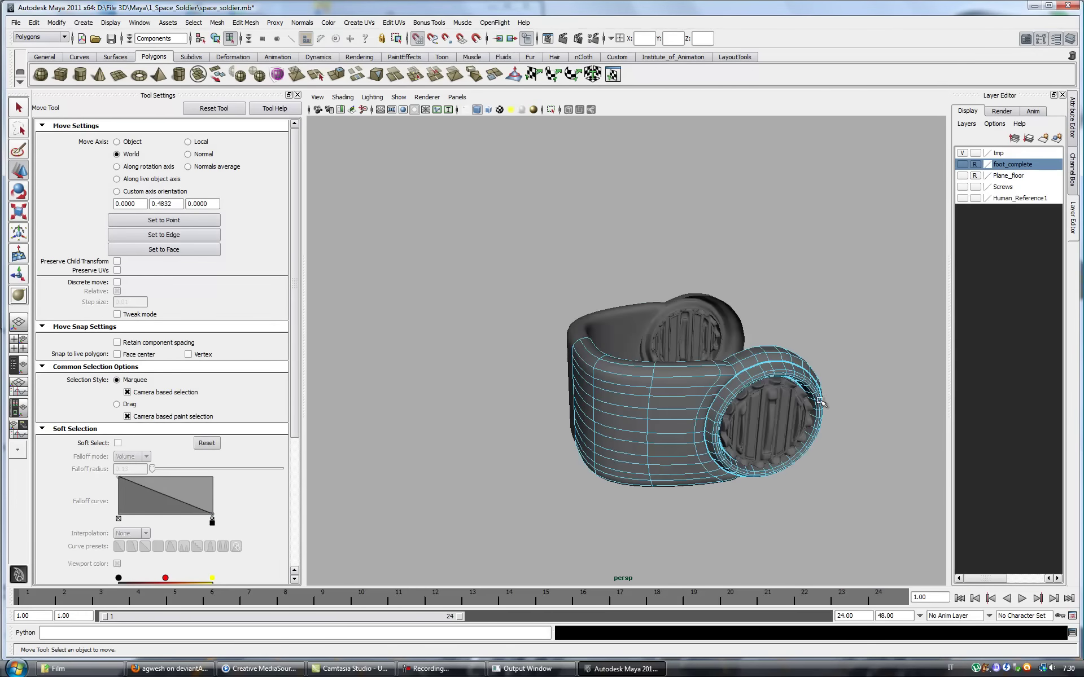
Select a face on the shell's top and check it in smooth preview
mouse_move(689, 449)
alt+mouse_down()
mouse_move(680, 379)
mouse_move(657, 376)
mouse_move(582, 433)
mouse_move(655, 455)
mouse_move(630, 379)
mouse_move(528, 396)
mouse_move(690, 361)
alt+mouse_up()
right_click(690, 362)
right_drag(690, 361, 692, 334)
mouse_move(739, 387)
alt+mouse_down()
mouse_move(644, 382)
mouse_move(705, 339)
mouse_move(795, 326)
mouse_move(666, 361)
mouse_move(637, 344)
mouse_move(659, 200)
alt+mouse_up()
mouse_move(685, 270)
alt+mouse_down()
mouse_move(649, 416)
mouse_move(601, 401)
alt+mouse_up()
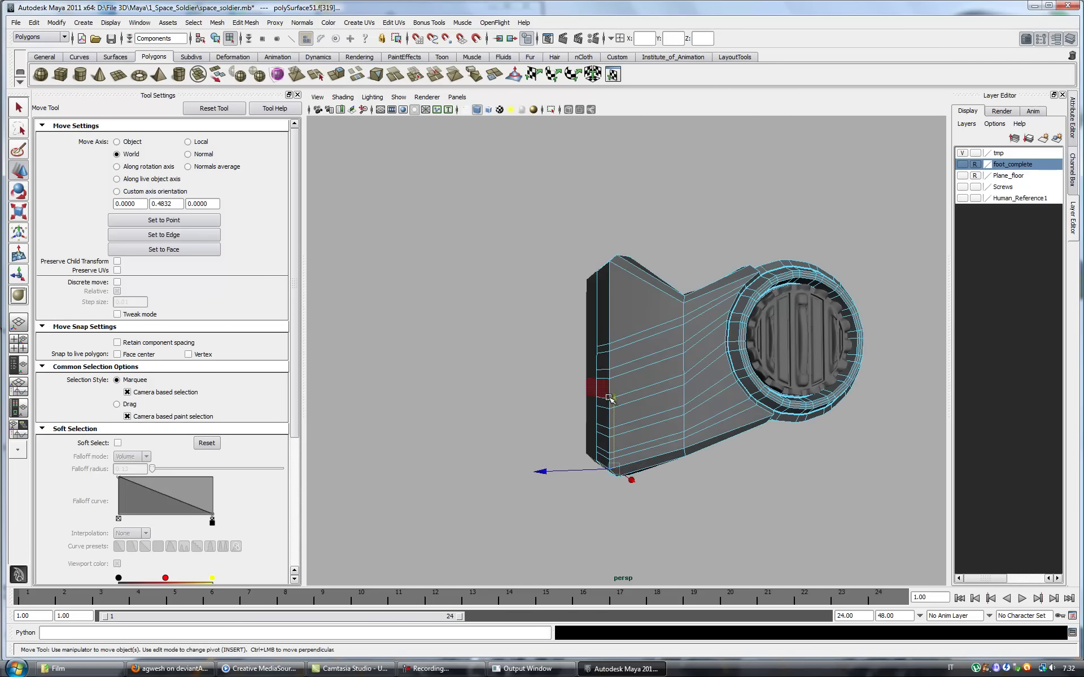
click(611, 285)
mouse_move(668, 424)
alt+mouse_down()
mouse_move(611, 285)
mouse_move(748, 396)
mouse_move(745, 277)
mouse_move(759, 352)
mouse_move(749, 354)
alt+mouse_up()
key(3)
key(1)
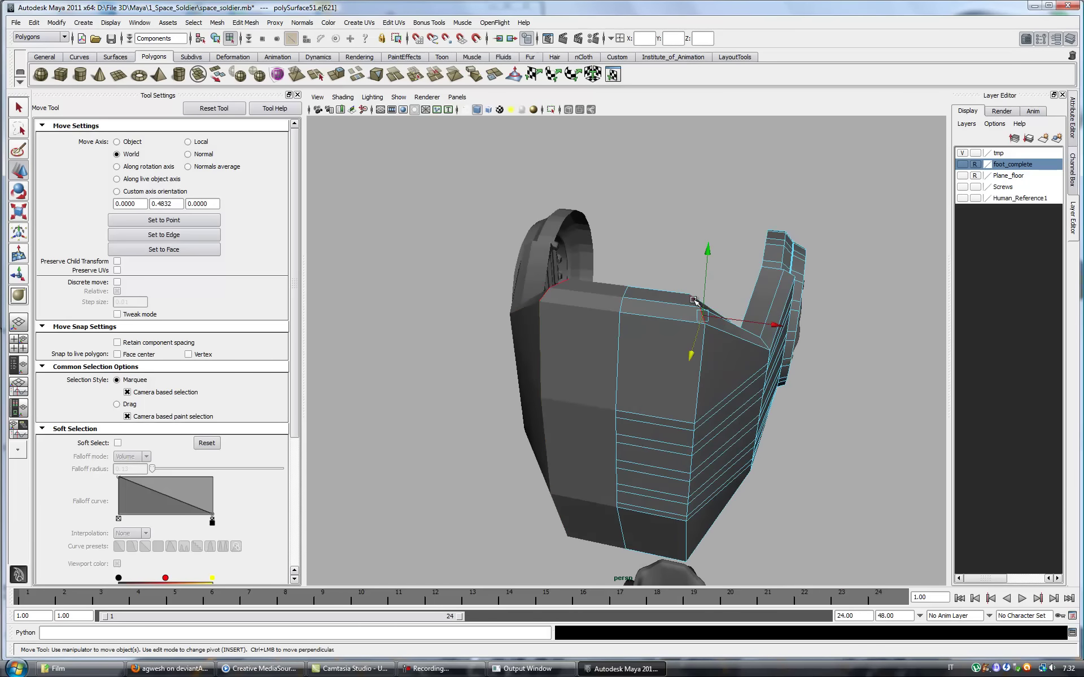
Extrude the top faces and move and rotate them upward into a tab
mouse_move(747, 314)
alt+mouse_down()
mouse_move(768, 316)
mouse_move(741, 287)
alt+mouse_up()
mouse_move(648, 298)
alt+mouse_down()
mouse_move(680, 341)
mouse_move(621, 324)
mouse_move(624, 361)
mouse_move(680, 335)
mouse_move(605, 183)
alt+mouse_up()
key(ctrl+e)
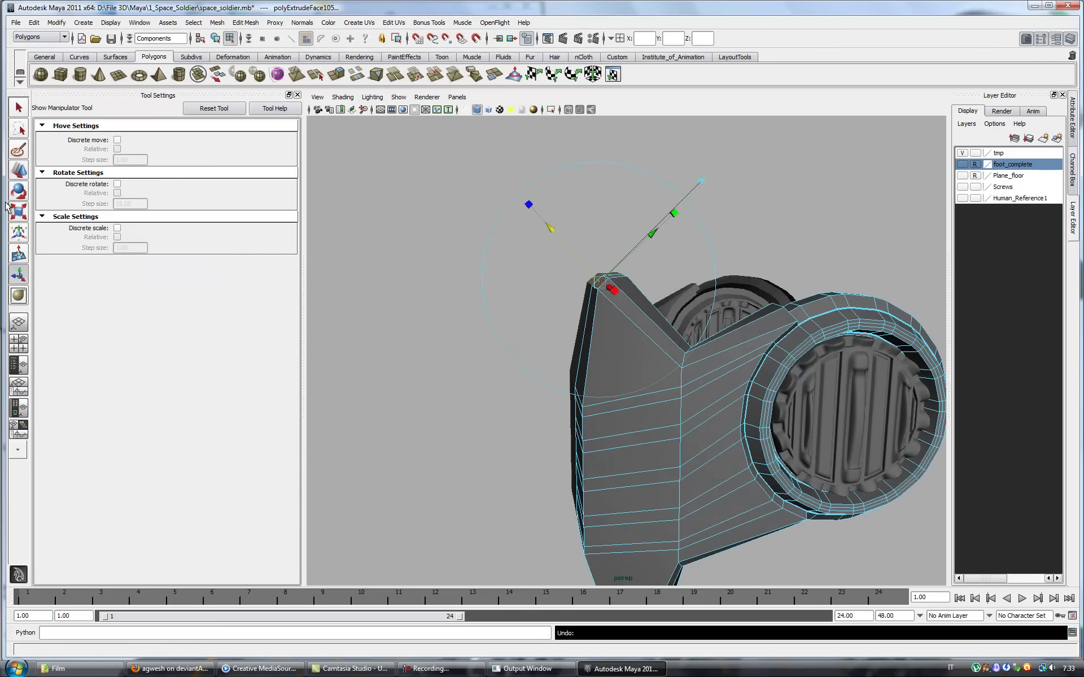
key(w)
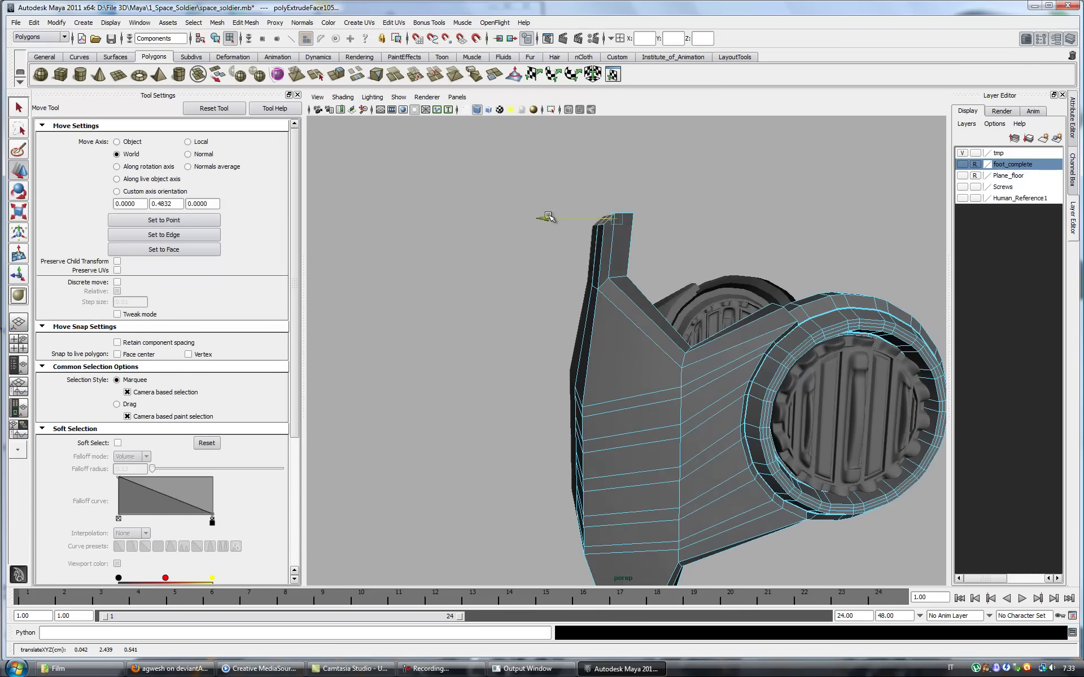
key(e)
mouse_move(576, 124)
alt+mouse_down()
mouse_move(600, 268)
mouse_move(531, 279)
mouse_move(635, 294)
mouse_move(649, 328)
mouse_move(575, 337)
mouse_move(715, 295)
mouse_move(709, 388)
mouse_move(713, 363)
alt+mouse_up()
key(w)
Switch to face mode and pick a face and an edge on the shell
right_click(635, 294)
click(635, 305)
click(649, 328)
click(575, 337)
In cage display, select faces along the shell's front edge
key(1)
alt+drag(727, 302, 646, 350)
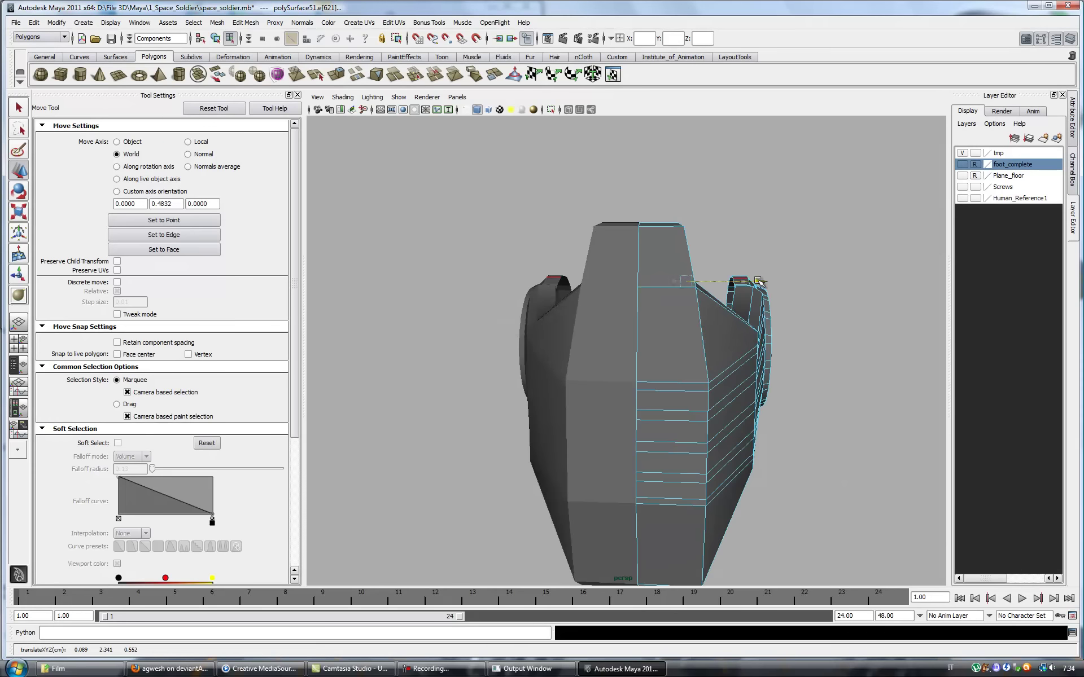
alt+drag(758, 281, 692, 309)
click(614, 291)
mouse_move(614, 290)
alt+mouse_down()
mouse_move(745, 266)
mouse_move(666, 349)
mouse_move(664, 510)
mouse_move(603, 464)
alt+mouse_up()
right_drag(533, 469, 532, 491)
mouse_move(564, 463)
alt+mouse_down()
mouse_move(680, 449)
mouse_move(621, 293)
mouse_move(626, 266)
alt+mouse_up()
click(646, 420)
click(642, 361)
click(627, 258)
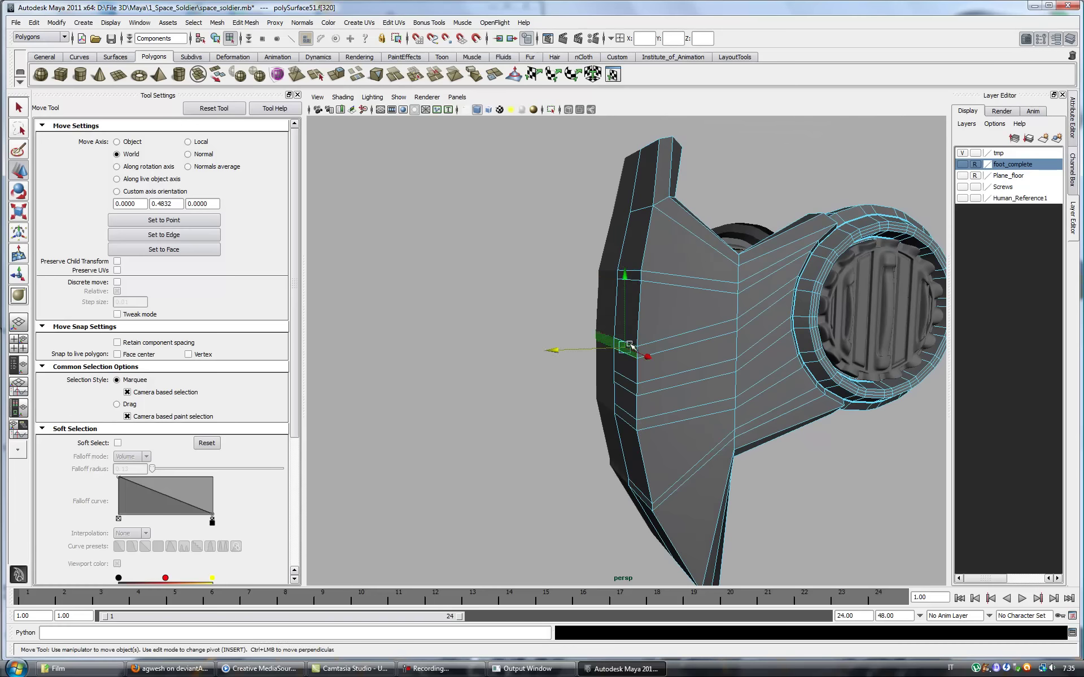
Pick a neighbouring edge and a face on the front rim
mouse_move(558, 386)
alt+mouse_down()
mouse_move(593, 291)
mouse_move(660, 314)
mouse_move(633, 424)
alt+mouse_up()
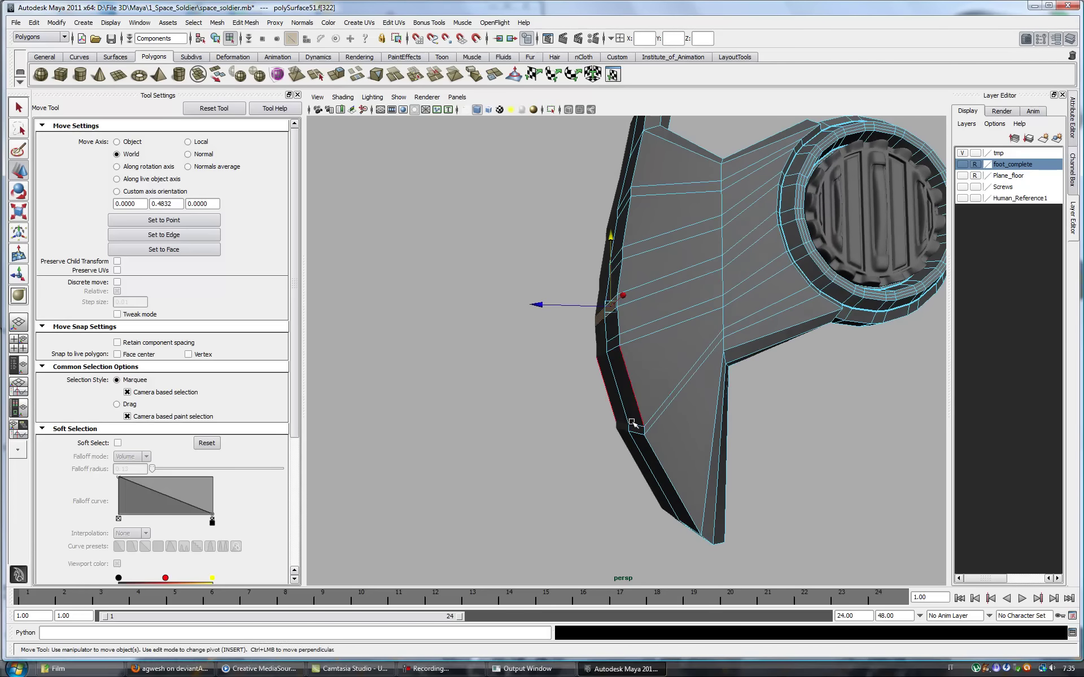
mouse_move(554, 400)
alt+mouse_down()
mouse_move(666, 415)
mouse_move(685, 406)
mouse_move(676, 410)
mouse_move(622, 279)
alt+mouse_up()
click(676, 411)
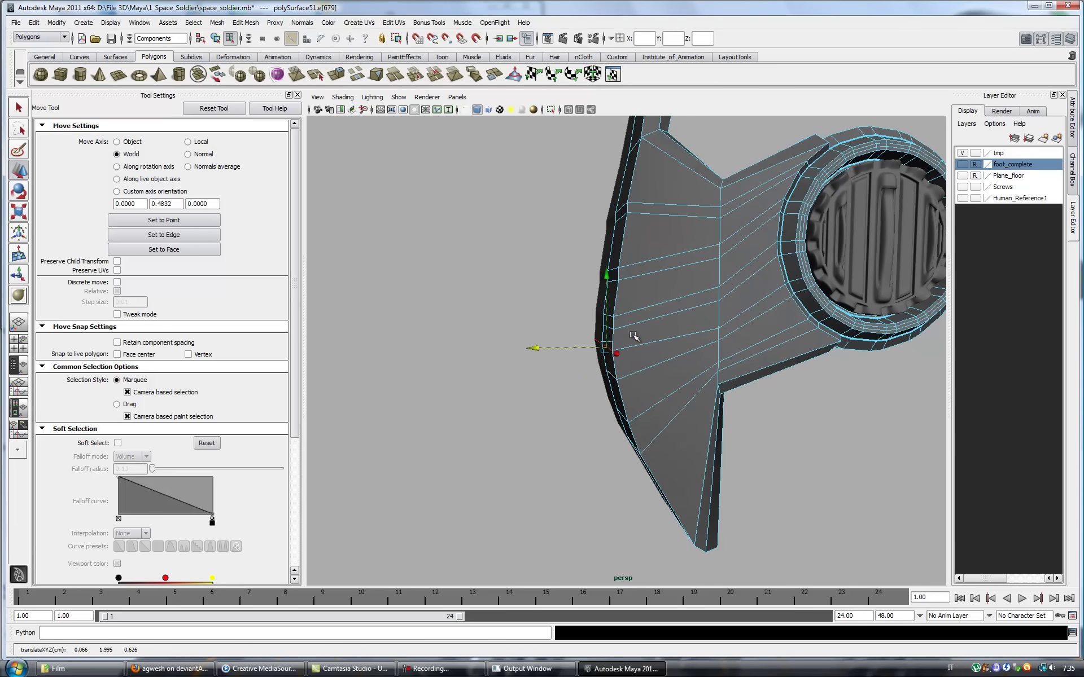
alt+drag(634, 336, 658, 298)
right_drag(658, 298, 694, 299)
click(609, 224)
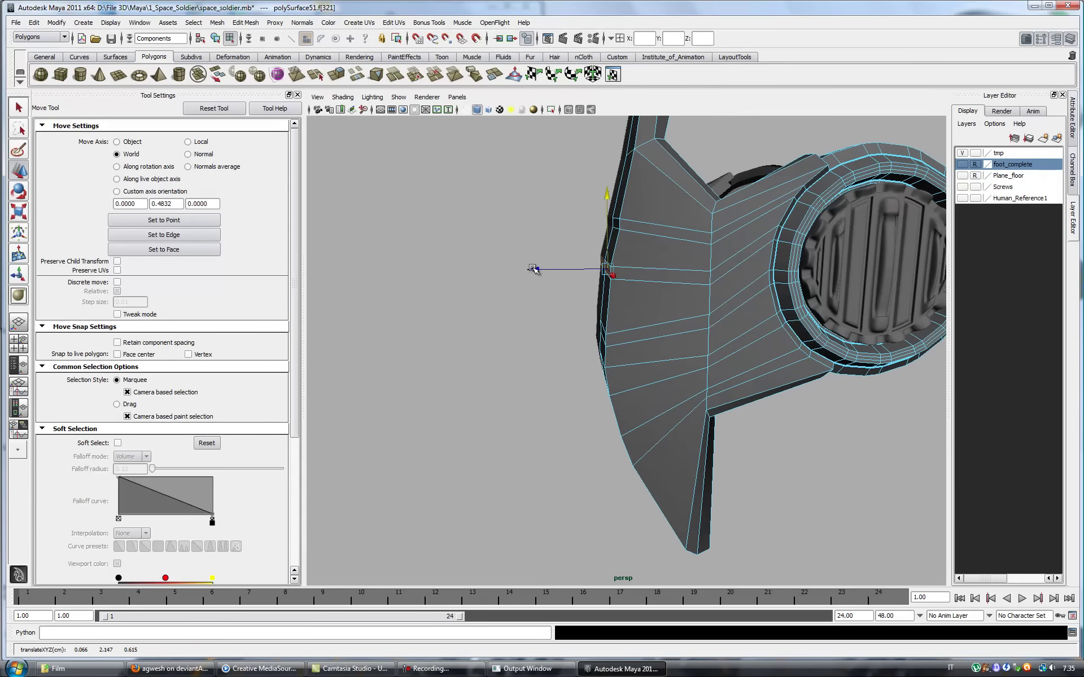
right_drag(629, 231, 609, 236)
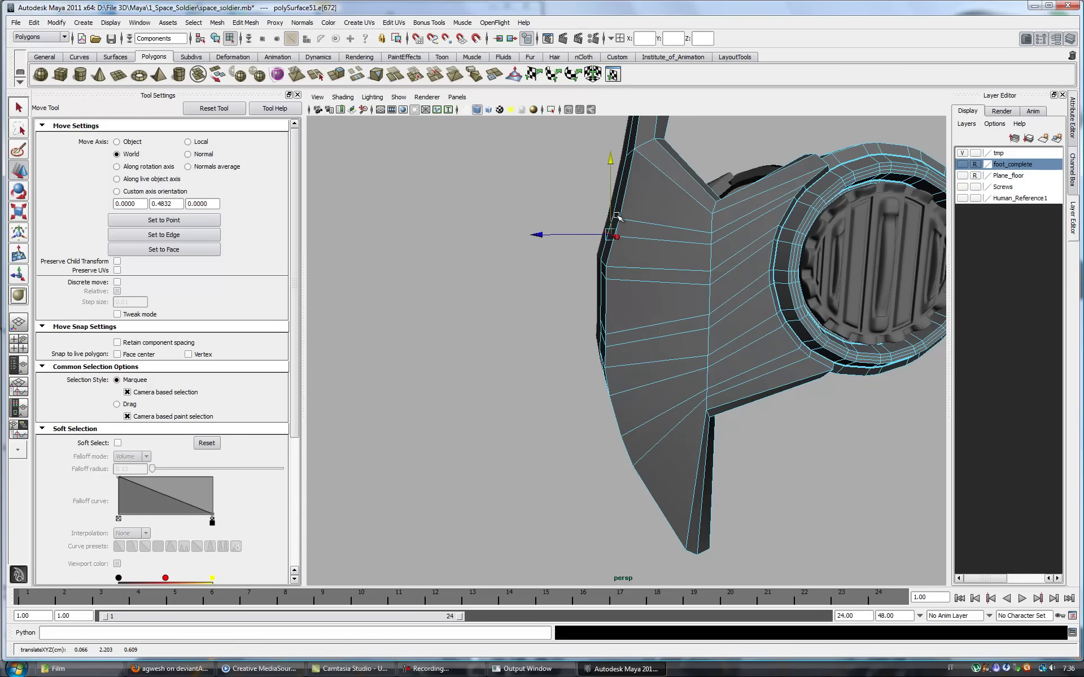
Select further front-rim faces, edges and an edge loop across the shell
mouse_move(529, 276)
alt+mouse_down()
mouse_move(702, 337)
mouse_move(641, 250)
mouse_move(515, 310)
mouse_move(592, 333)
alt+mouse_up()
click(705, 333)
right_drag(593, 333, 620, 316)
mouse_move(621, 316)
alt+mouse_down()
mouse_move(584, 243)
mouse_move(551, 310)
mouse_move(697, 355)
mouse_move(649, 293)
mouse_move(686, 300)
alt+mouse_up()
click(594, 247)
right_drag(687, 300, 686, 316)
click(693, 253)
click(688, 233)
Pick the last rim faces and edges near the spike tip and crease them
mouse_move(684, 215)
alt+mouse_down()
mouse_move(613, 279)
mouse_move(587, 268)
mouse_move(666, 254)
alt+mouse_up()
right_drag(666, 254, 694, 254)
click(658, 174)
mouse_move(658, 175)
alt+mouse_down()
mouse_move(530, 241)
mouse_move(516, 271)
mouse_move(623, 236)
alt+mouse_up()
alt+drag(538, 235, 621, 242)
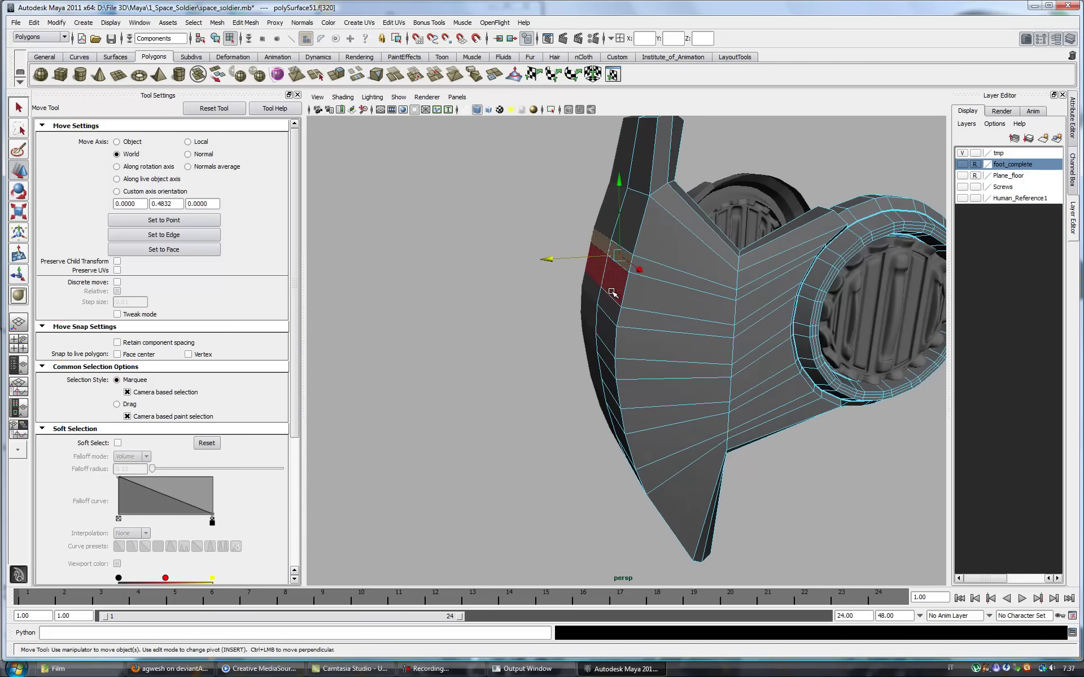
right_drag(621, 243, 621, 215)
click(607, 265)
mouse_move(606, 264)
alt+mouse_down()
mouse_move(586, 271)
mouse_move(633, 290)
mouse_move(520, 242)
mouse_move(663, 291)
alt+mouse_up()
mouse_move(693, 330)
alt+mouse_down()
mouse_move(579, 202)
mouse_move(706, 358)
mouse_move(666, 357)
mouse_move(672, 375)
mouse_move(768, 317)
mouse_move(696, 296)
mouse_move(771, 414)
mouse_move(769, 373)
mouse_move(706, 367)
mouse_move(649, 389)
alt+mouse_up()
click(19, 295)
click(19, 107)
mouse_move(734, 338)
alt+mouse_down()
mouse_move(791, 363)
mouse_move(647, 349)
alt+mouse_up()
Insert a new edge loop around the ankle joint
key(1)
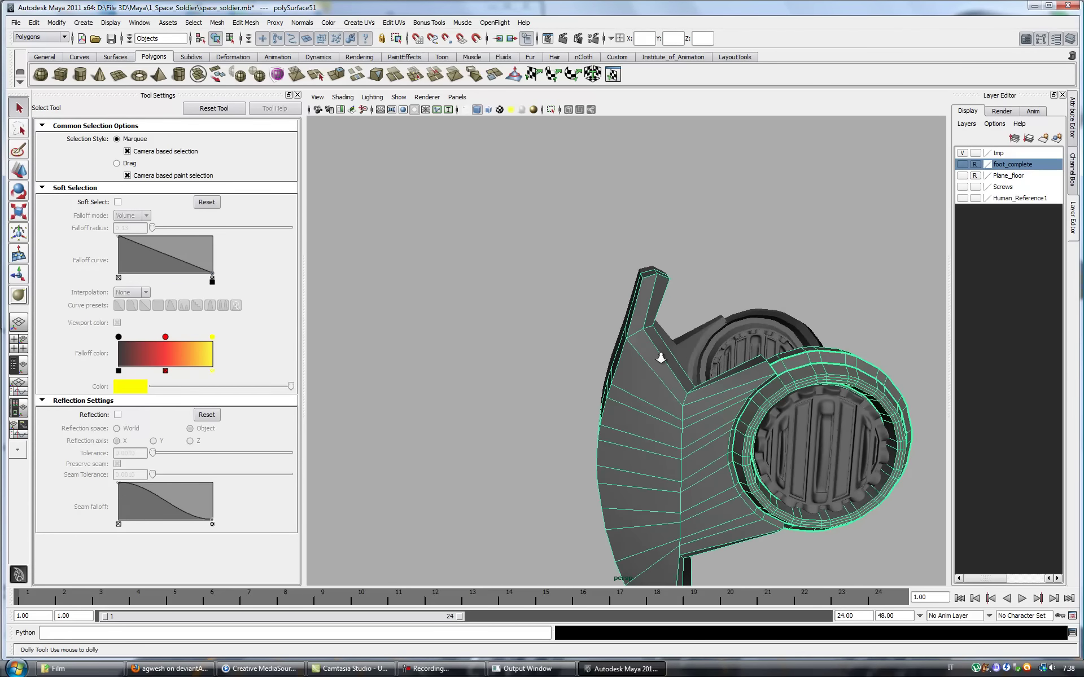
right_drag(647, 348, 653, 382)
click(20, 171)
mouse_move(552, 315)
alt+mouse_down()
mouse_move(626, 333)
mouse_move(707, 375)
mouse_move(621, 389)
alt+mouse_up()
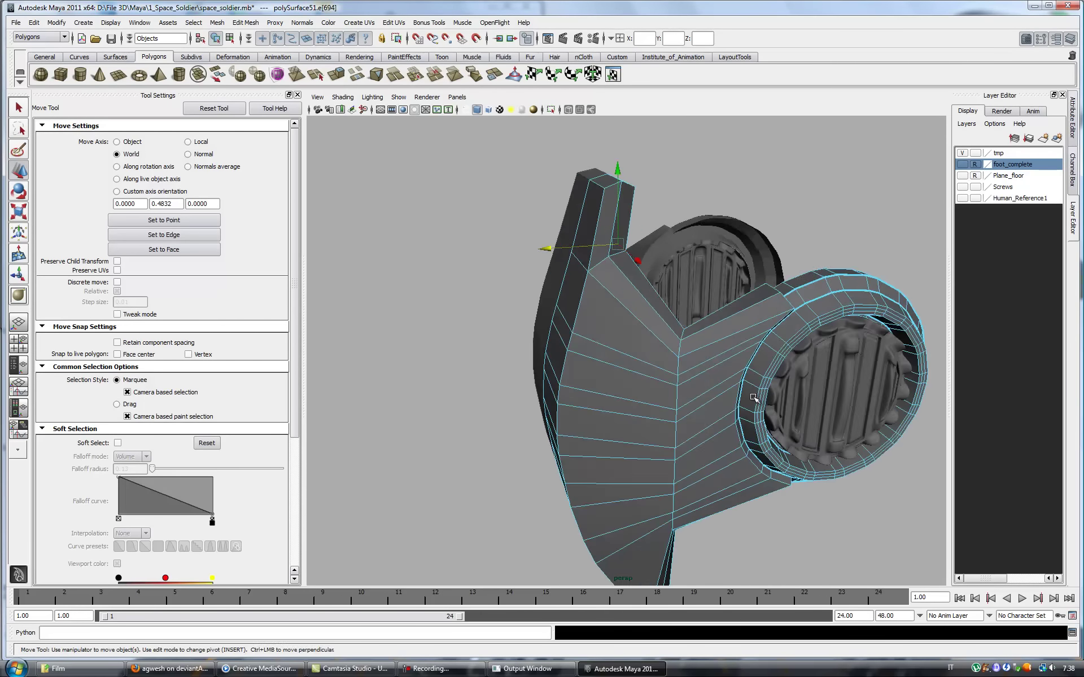
scroll(551, 401, up, 5)
mouse_move(552, 384)
alt+mouse_down()
mouse_move(670, 310)
mouse_move(565, 254)
mouse_move(503, 174)
alt+mouse_up()
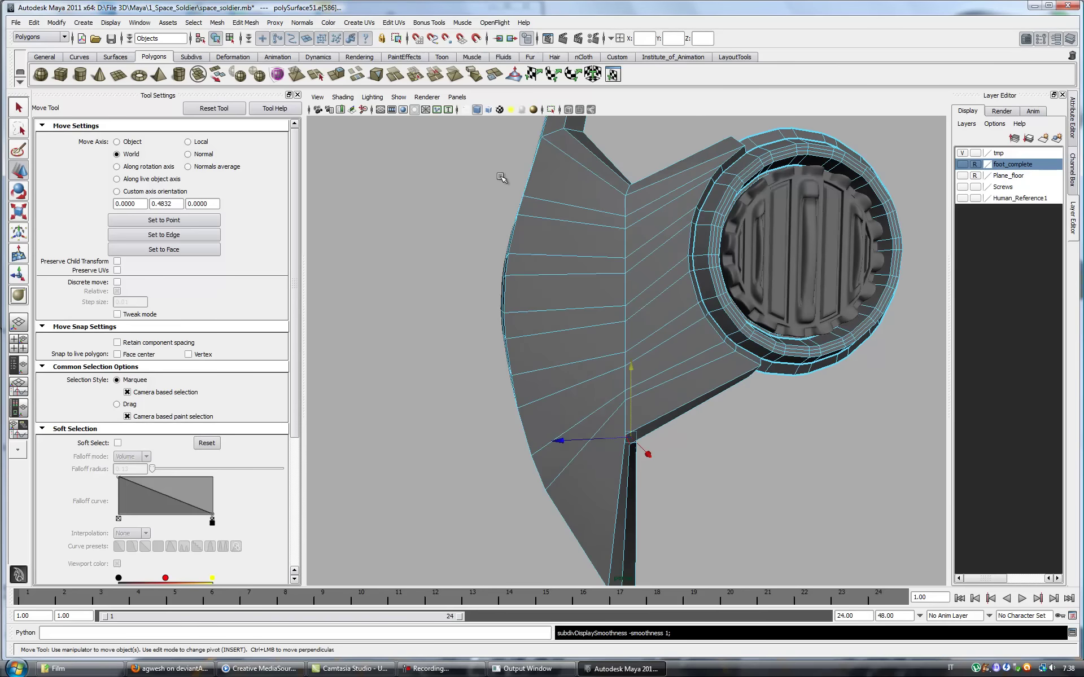
click(245, 22)
click(271, 107)
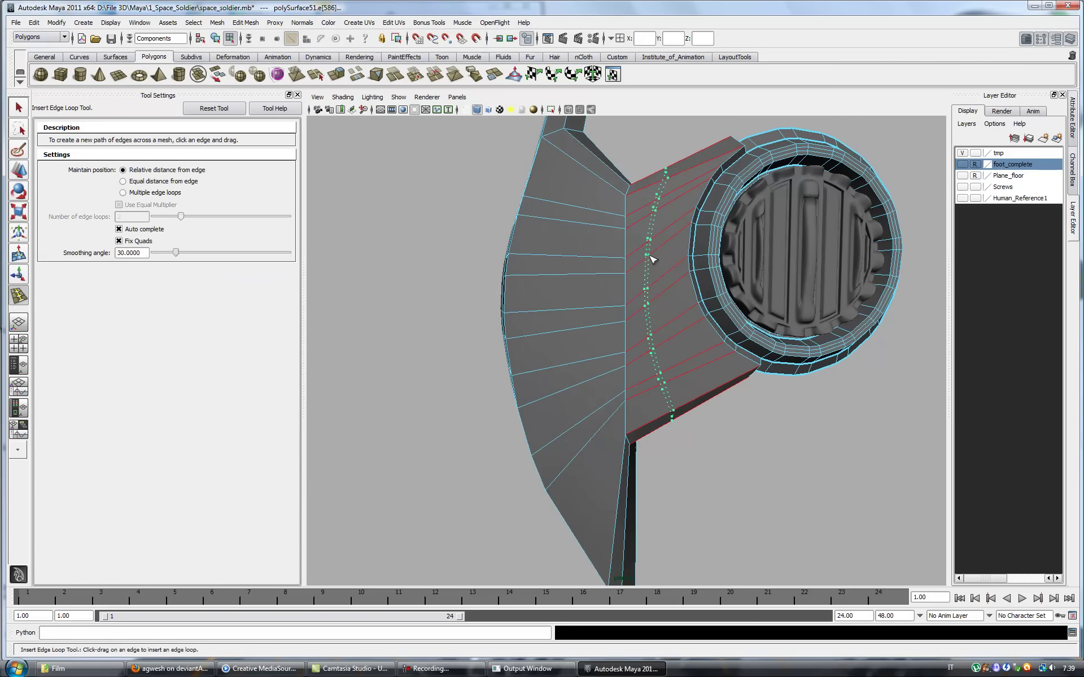
key(q)
Extrude the face ring at the ankle joint into a groove and preview it smoothed
right_click(650, 274)
drag(657, 257, 694, 310)
key(ctrl+e)
key(q)
key(3)
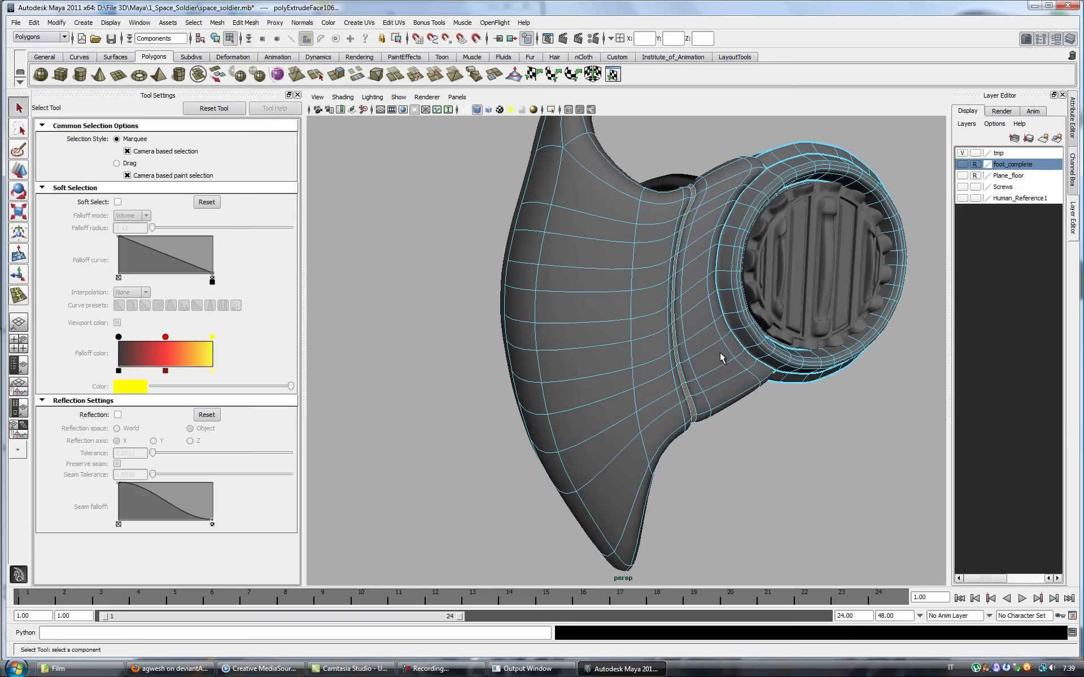
Crease the seam edges, turn off smooth preview, and pick a face beside the groove
click(246, 22)
click(291, 198)
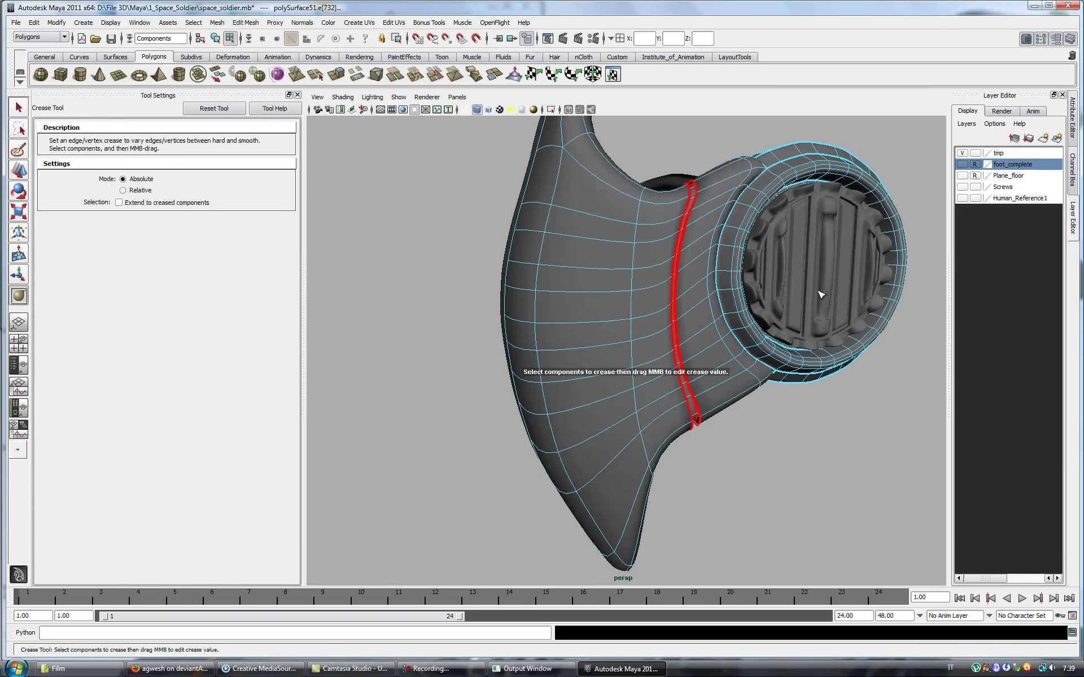
key(q)
mouse_move(801, 450)
alt+mouse_down()
mouse_move(829, 443)
mouse_move(677, 443)
mouse_move(697, 380)
mouse_move(771, 329)
alt+mouse_up()
click(672, 418)
key(1)
key(F11)
click(754, 331)
key(w)
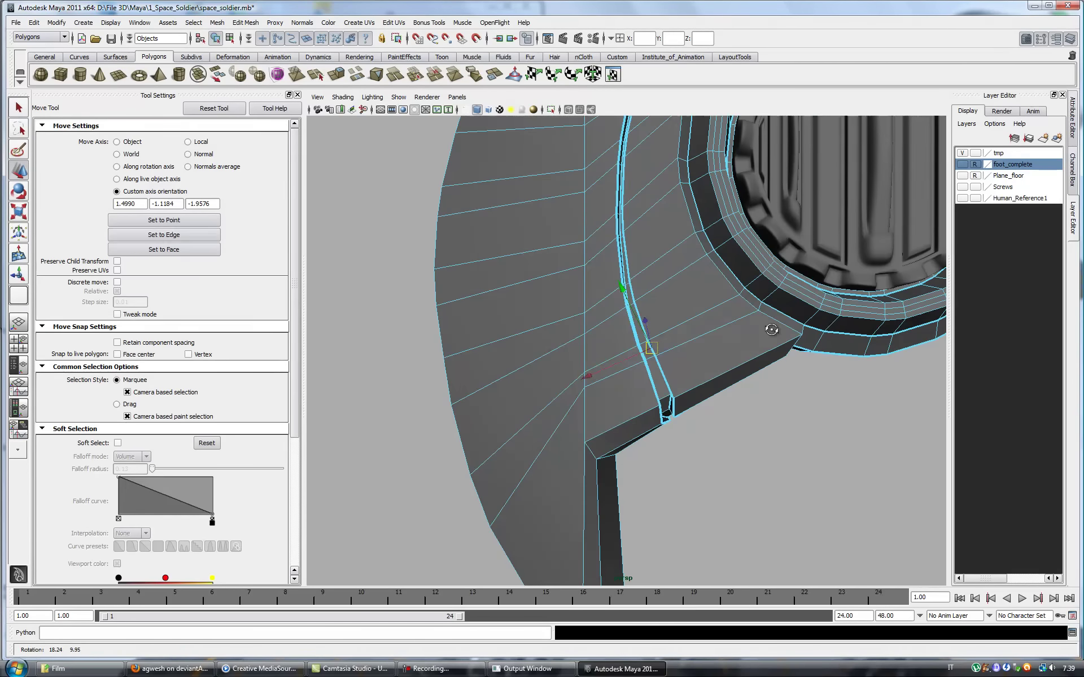
alt+drag(587, 373, 710, 301)
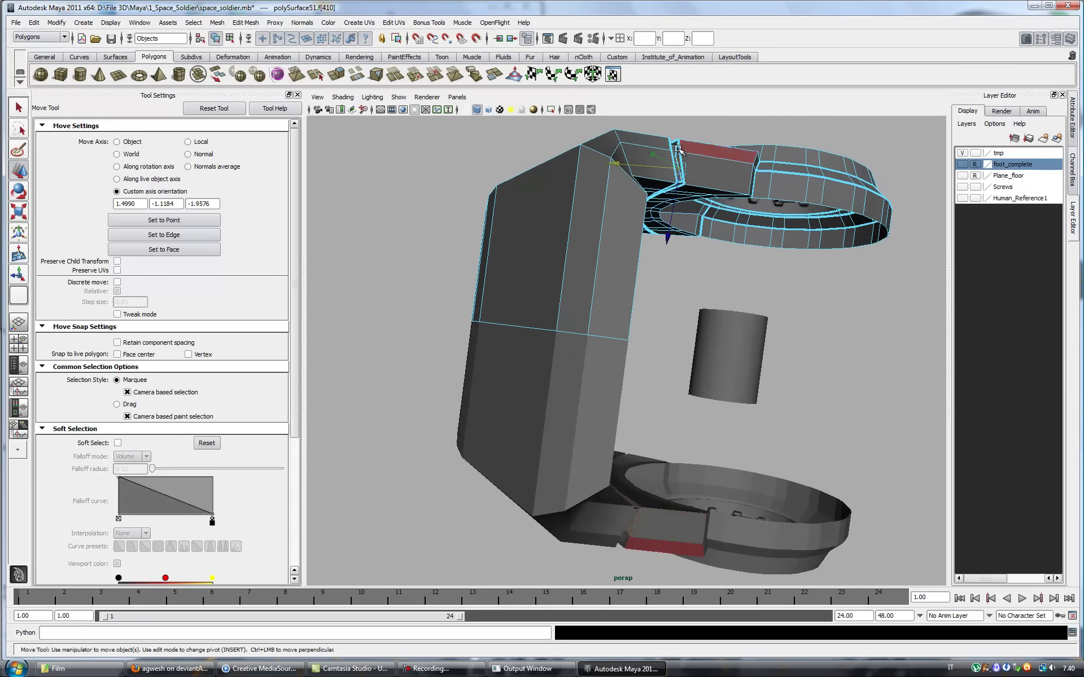
mouse_move(679, 150)
alt+mouse_down()
mouse_move(734, 338)
mouse_move(690, 460)
mouse_move(614, 516)
mouse_move(553, 450)
mouse_move(694, 321)
alt+mouse_up()
click(733, 339)
right_click(694, 322)
click(598, 363)
mouse_move(598, 363)
alt+mouse_down()
mouse_move(692, 407)
mouse_move(684, 436)
alt+mouse_up()
mouse_move(686, 478)
alt+mouse_down()
mouse_move(873, 161)
mouse_move(722, 249)
mouse_move(689, 230)
alt+mouse_up()
key(F8)
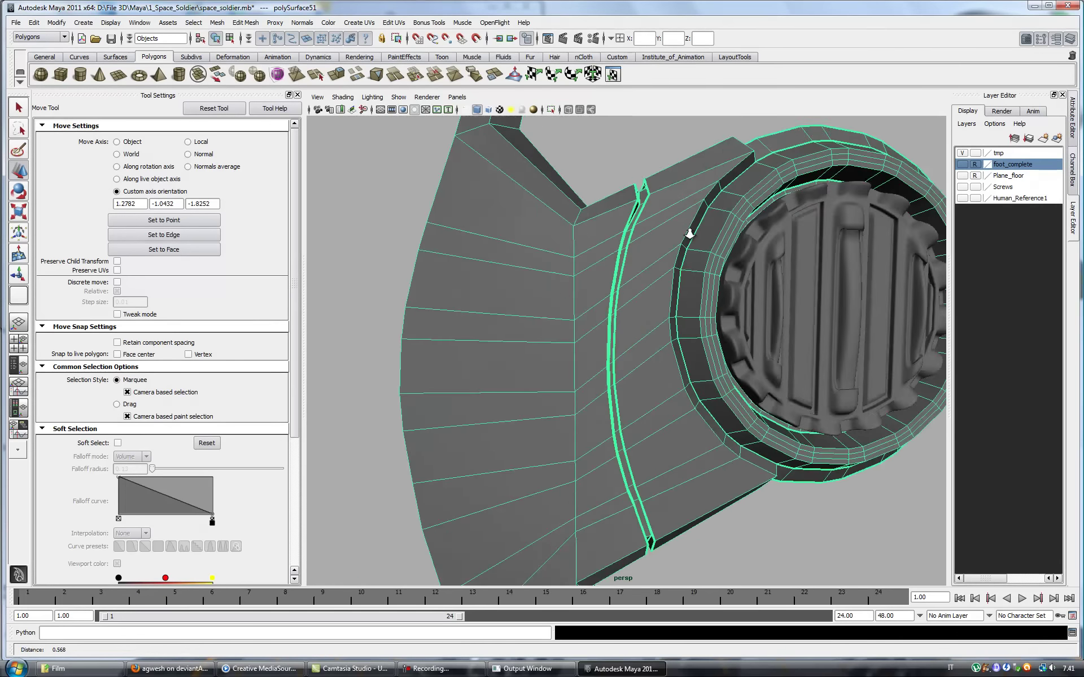
Insert a new edge loop beside the ankle seam groove
click(246, 23)
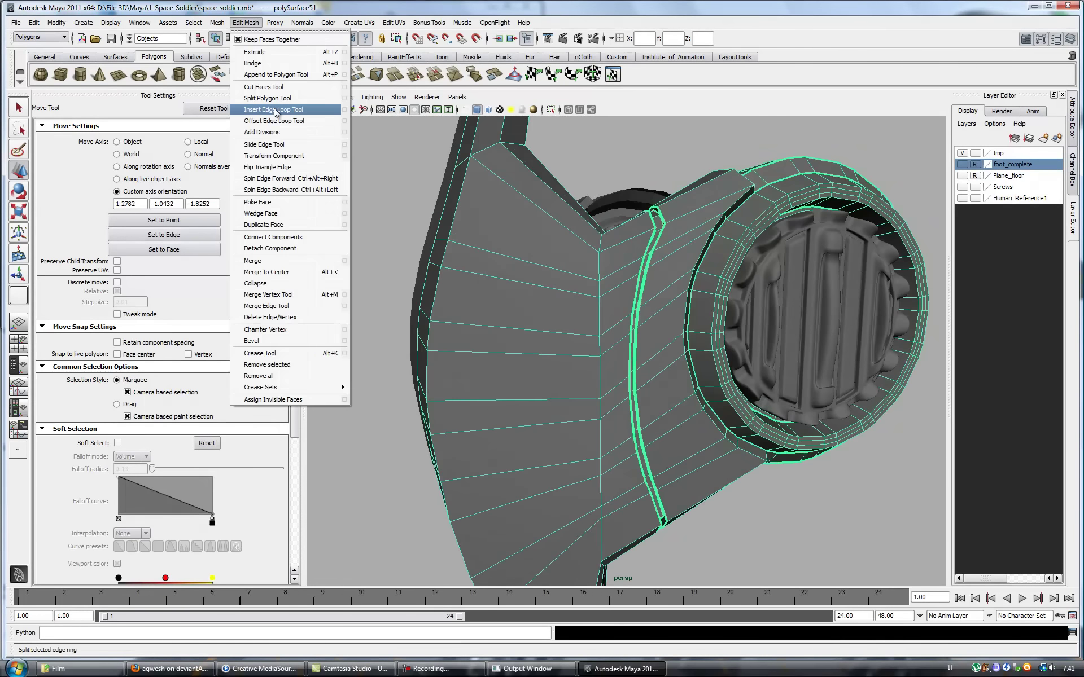
click(265, 106)
key(q)
right_drag(704, 213, 704, 231)
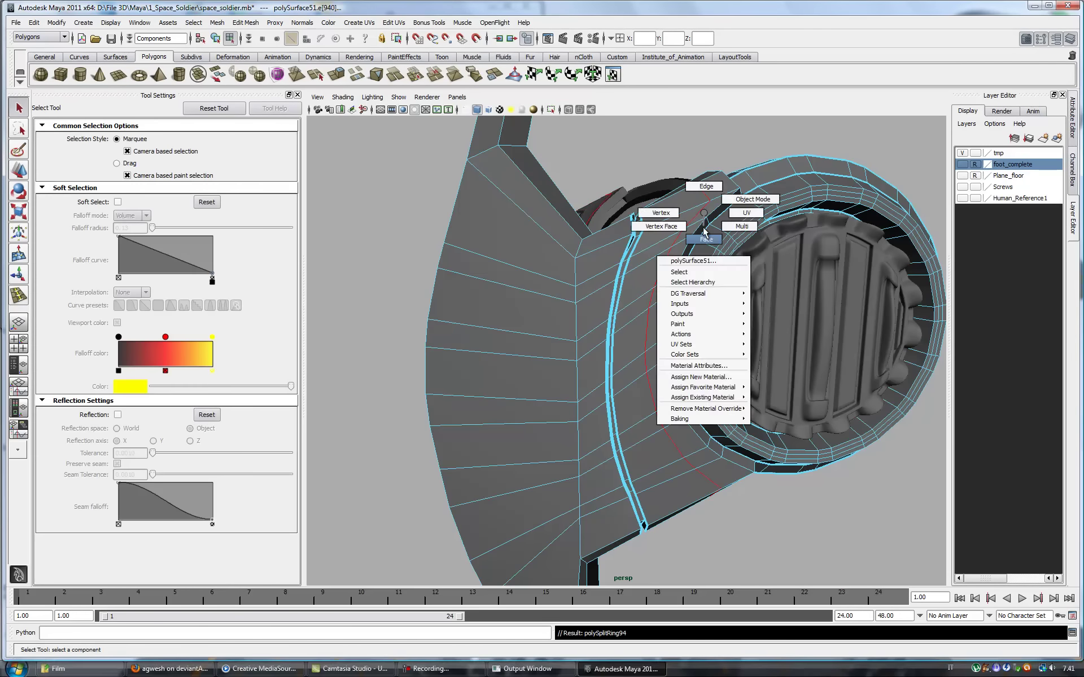
Extrude alternating faces of the new band inward to form recessed slots
click(641, 436)
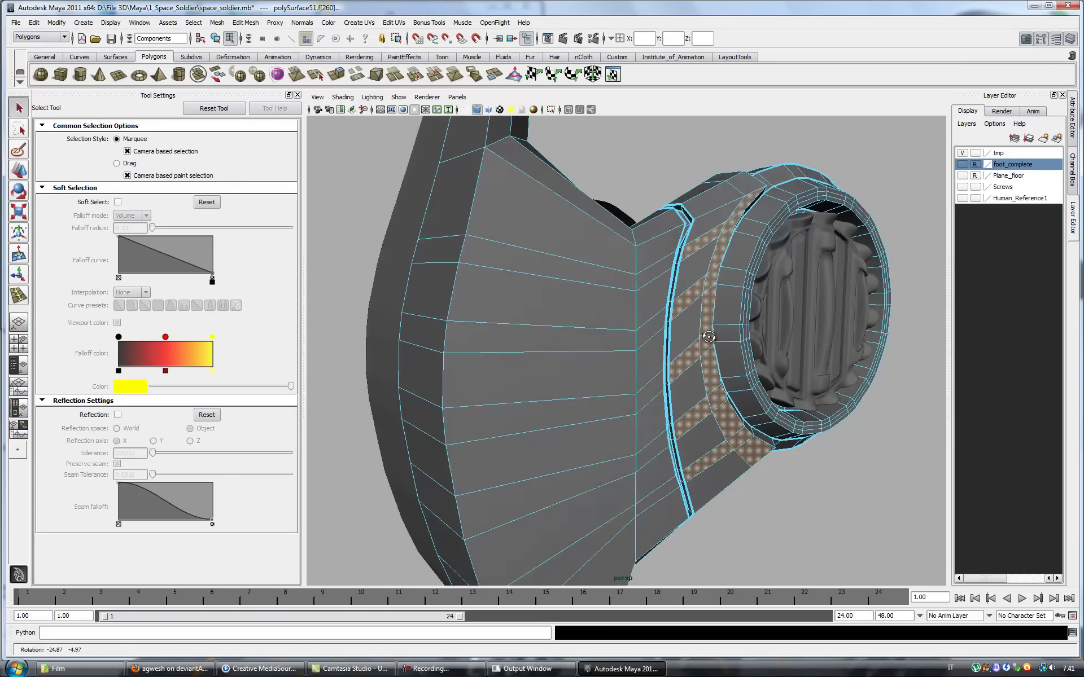
alt+drag(641, 436, 516, 365)
key(ctrl+e)
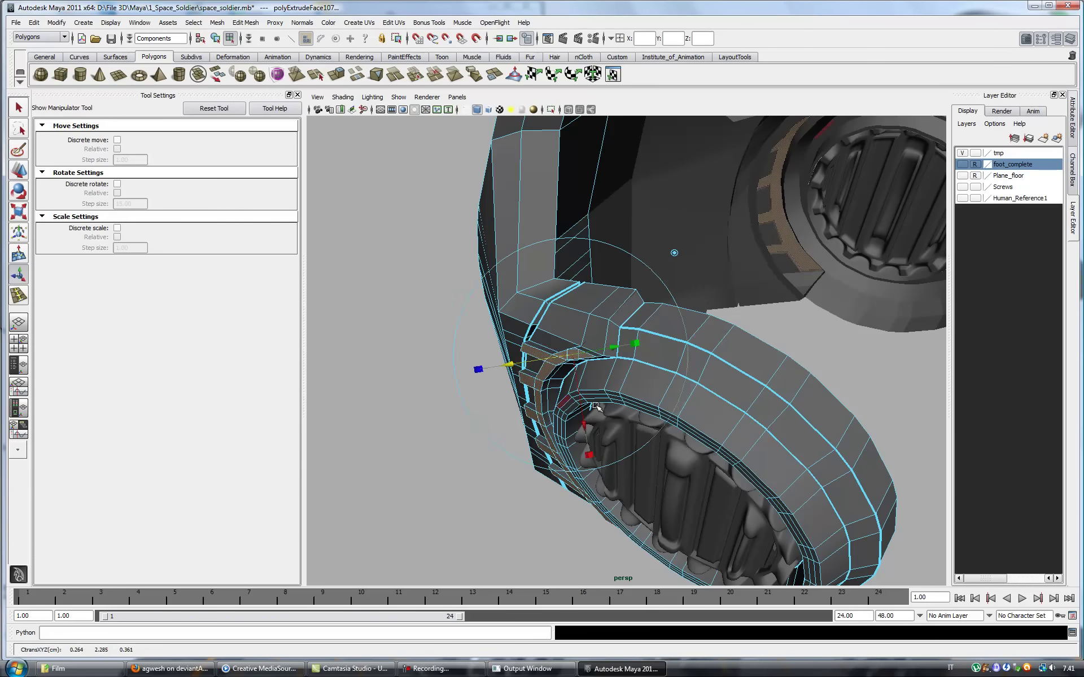
key(q)
alt+drag(595, 405, 553, 362)
alt+right_drag(553, 361, 621, 395)
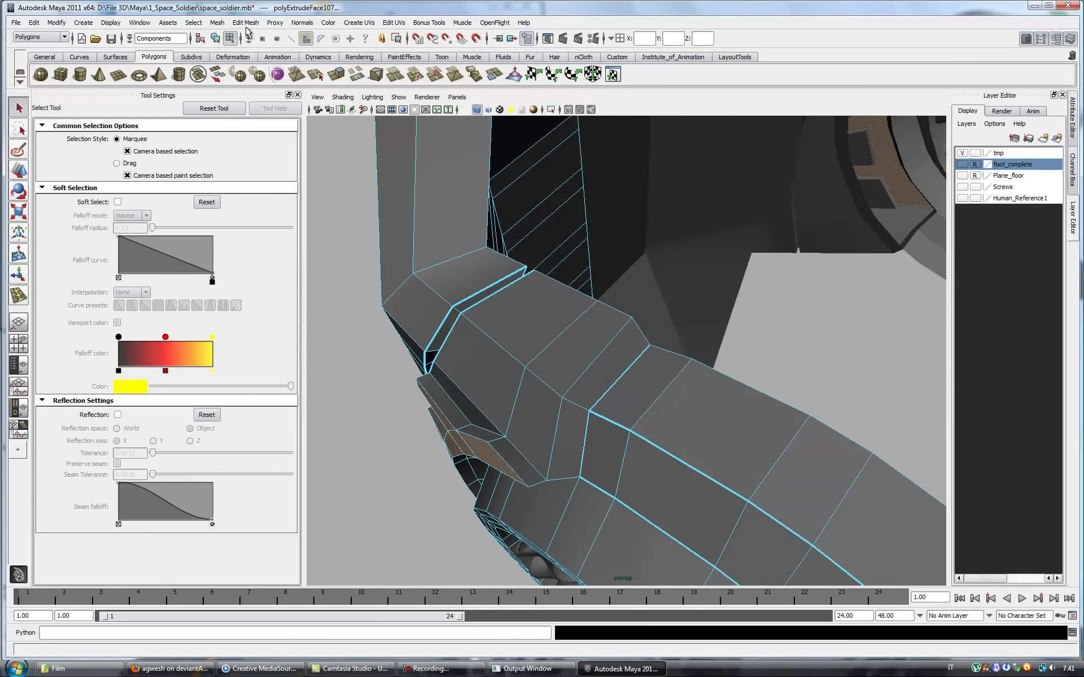
Weld three stray slot corner vertices with the Merge Vertex Tool
click(246, 23)
click(268, 294)
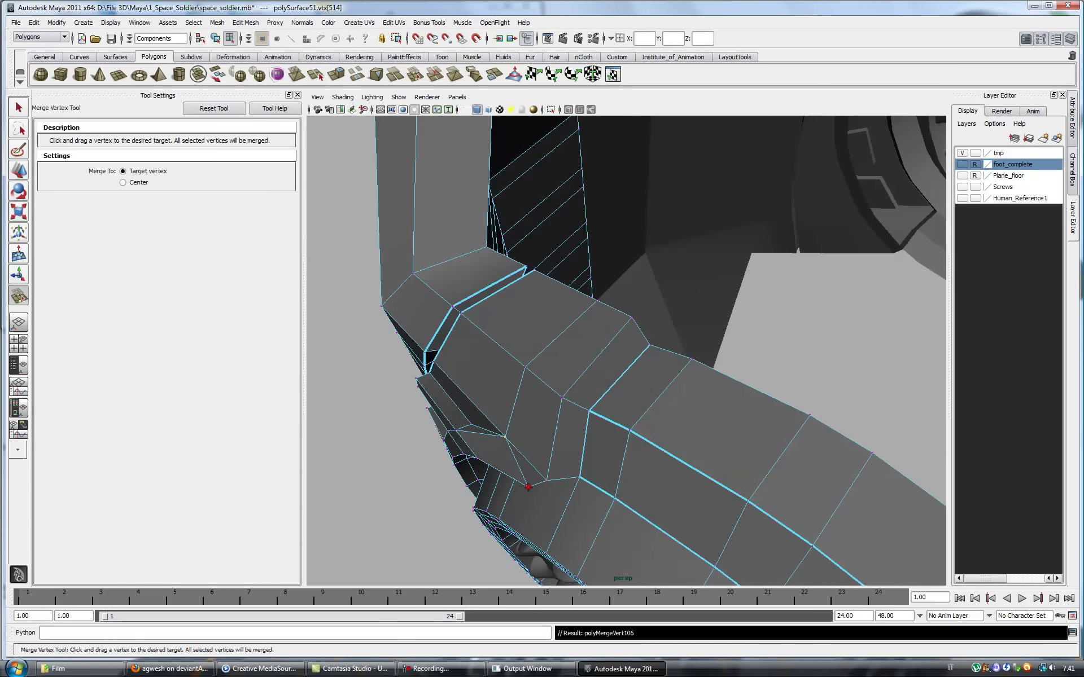
mouse_move(527, 487)
alt+mouse_down()
mouse_move(755, 375)
mouse_move(727, 364)
alt+mouse_up()
drag(727, 364, 729, 394)
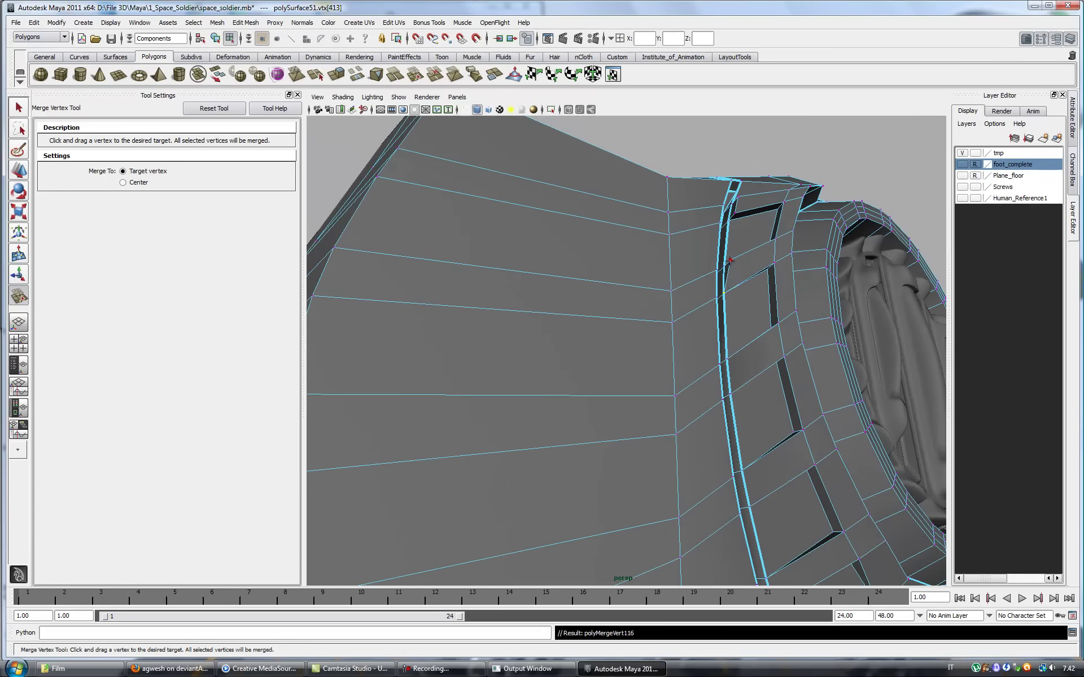
alt+drag(729, 259, 785, 294)
key(q)
mouse_move(802, 341)
alt+mouse_down()
mouse_move(794, 318)
mouse_move(693, 469)
alt+mouse_up()
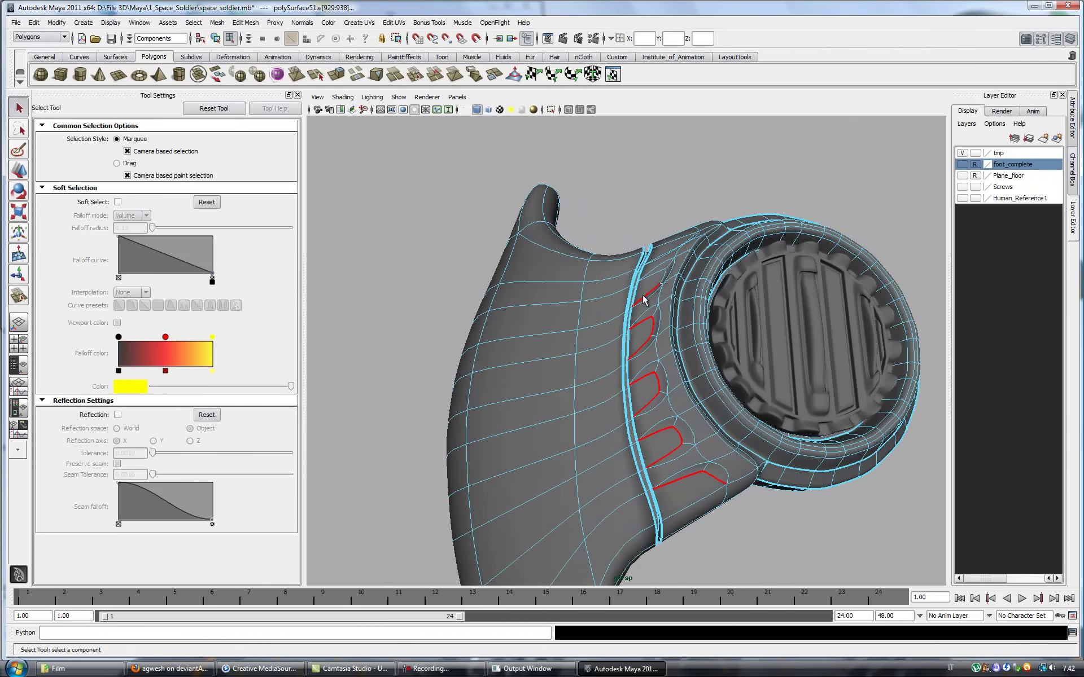
Select the boot mesh from the ankle-ring side and switch to face mode
alt+drag(668, 280, 734, 452)
key(F8)
mouse_move(814, 524)
alt+mouse_down()
mouse_move(845, 517)
mouse_move(787, 515)
mouse_move(804, 460)
alt+mouse_up()
click(677, 294)
key(F11)
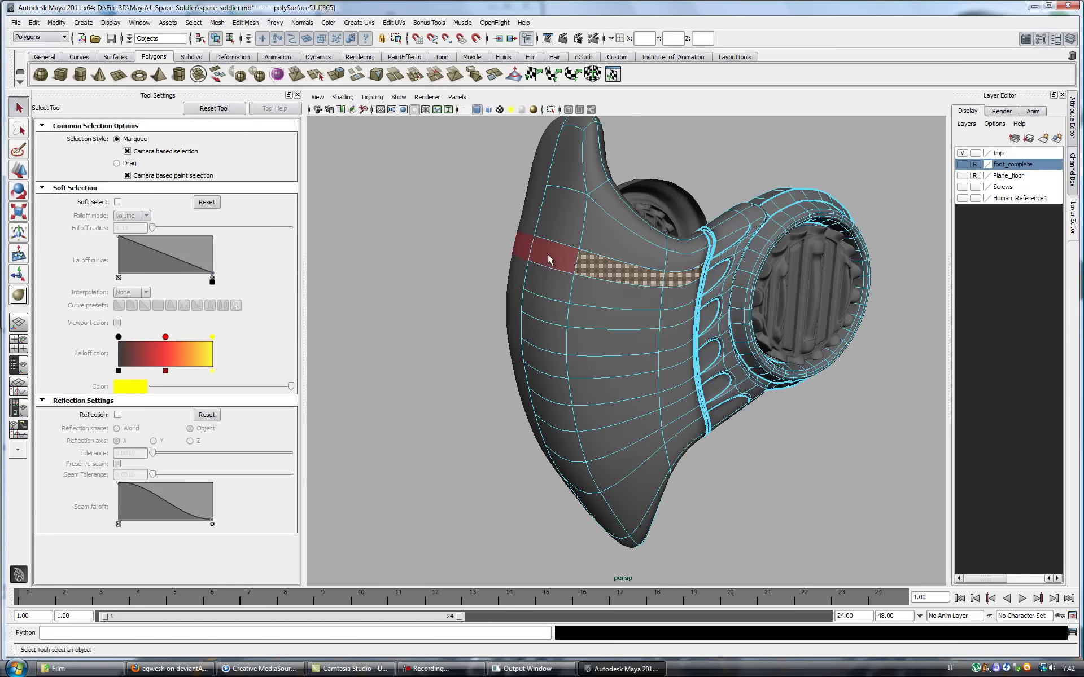
Insert multiple edge loops across the shell and shift the new loop along it
click(246, 22)
click(373, 137)
key(1)
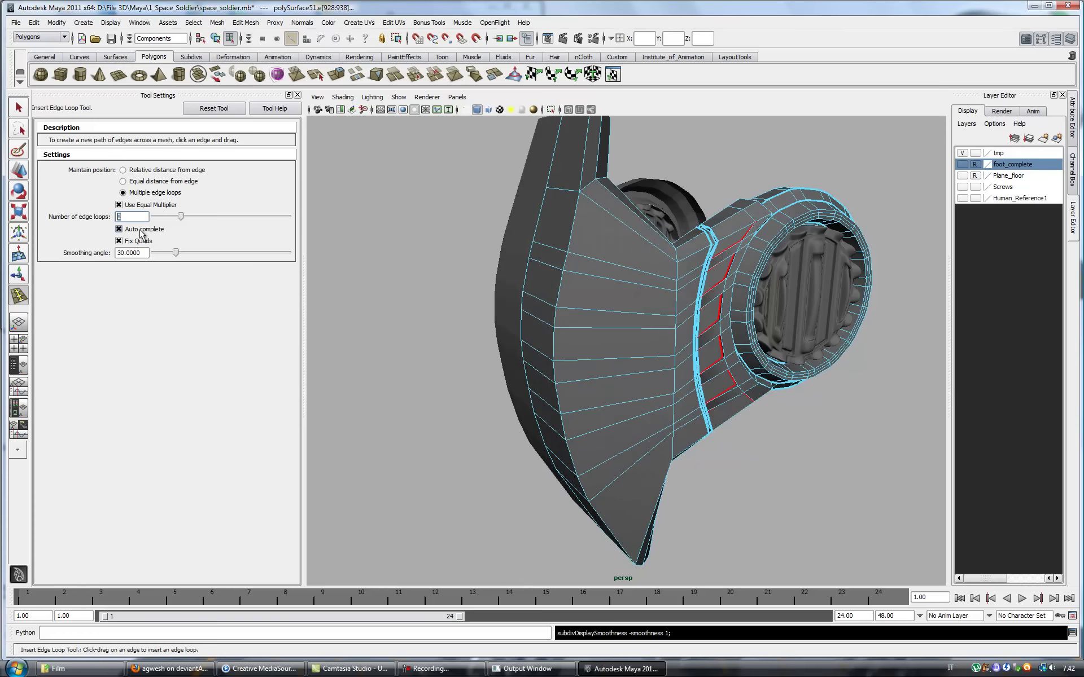
key(q)
right_click(623, 305)
key(w)
mouse_move(626, 466)
alt+mouse_down()
mouse_move(629, 303)
mouse_move(689, 351)
mouse_move(624, 375)
mouse_move(648, 428)
mouse_move(638, 440)
mouse_move(646, 432)
alt+mouse_up()
Extrude the selected face rows outward into raised horizontal ribs
right_click(646, 432)
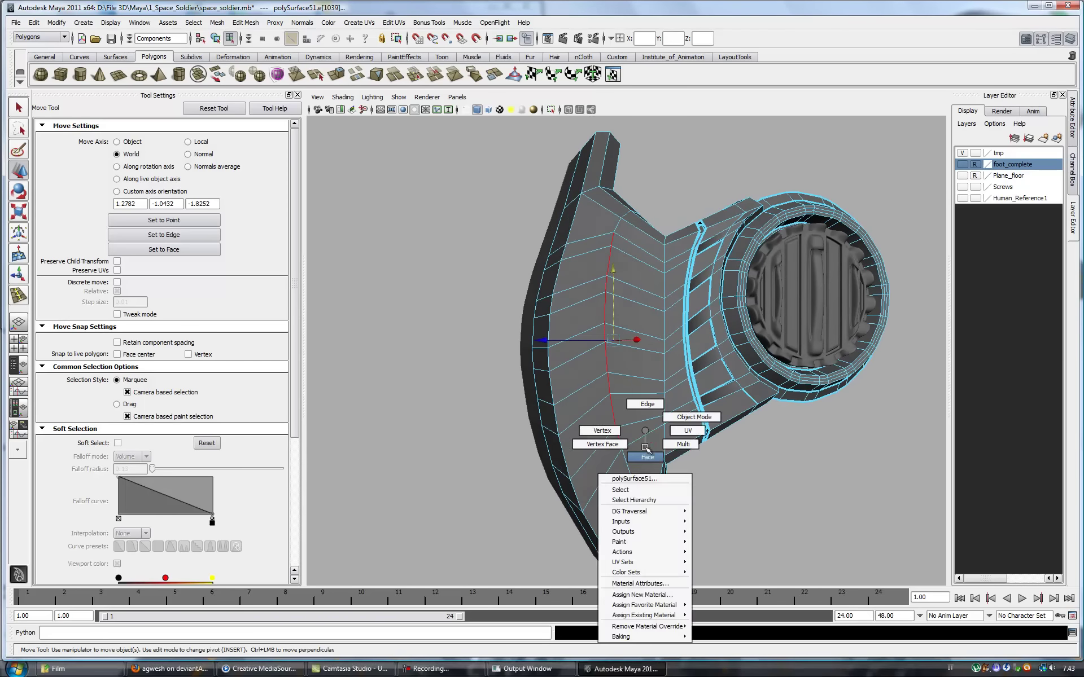
key(q)
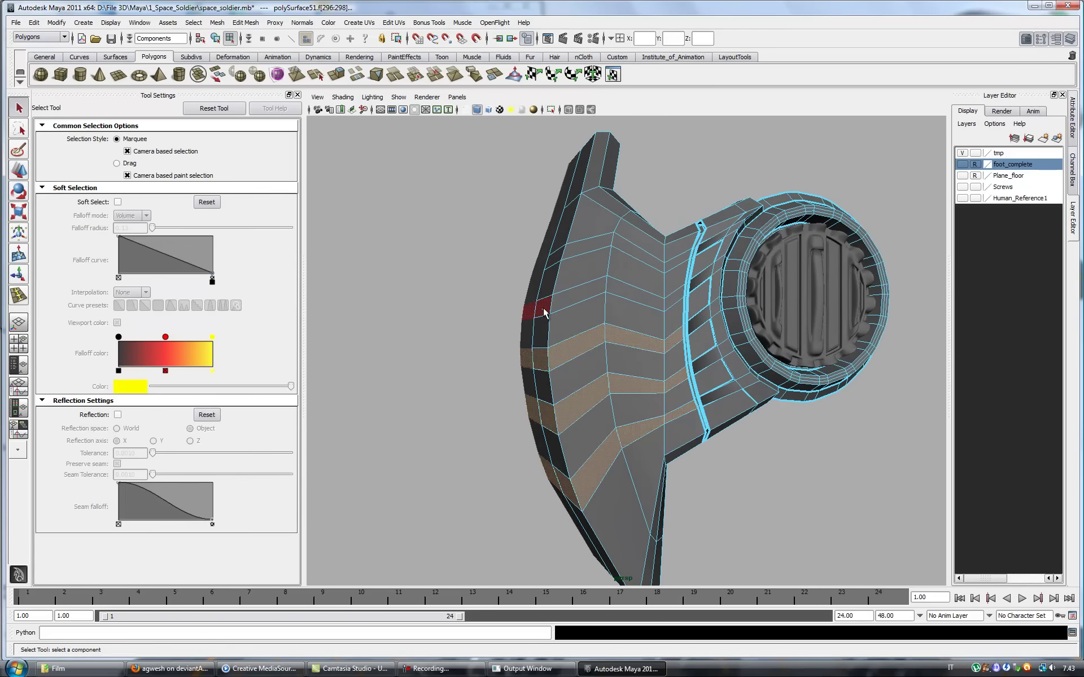
mouse_move(638, 263)
alt+mouse_down()
mouse_move(570, 331)
mouse_move(636, 334)
mouse_move(663, 299)
mouse_move(484, 345)
mouse_move(612, 363)
mouse_move(626, 271)
alt+mouse_up()
key(ctrl+e)
key(q)
right_drag(626, 271, 611, 370)
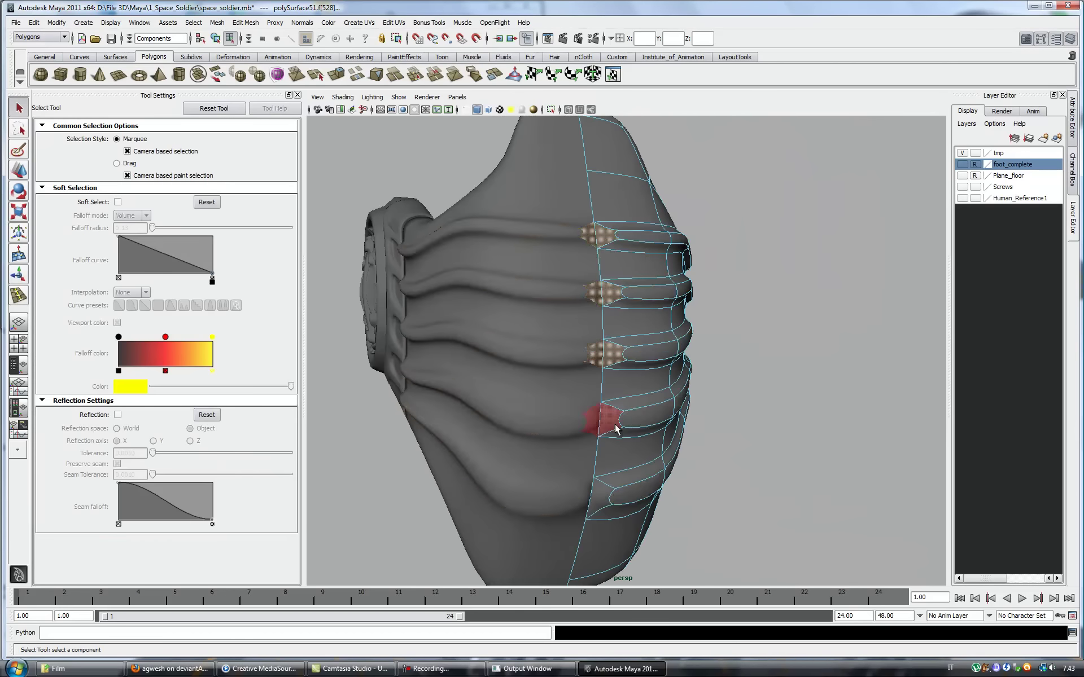
mouse_move(600, 464)
alt+mouse_down()
mouse_move(624, 406)
mouse_move(654, 391)
alt+mouse_up()
scroll(654, 391, up, 3)
Insert another edge loop near the rib ends
click(245, 23)
click(265, 100)
scroll(587, 383, up, 3)
key(q)
alt+drag(583, 382, 605, 382)
Merge a stray vertex at the rib ends and nudge it into place
click(246, 23)
click(275, 358)
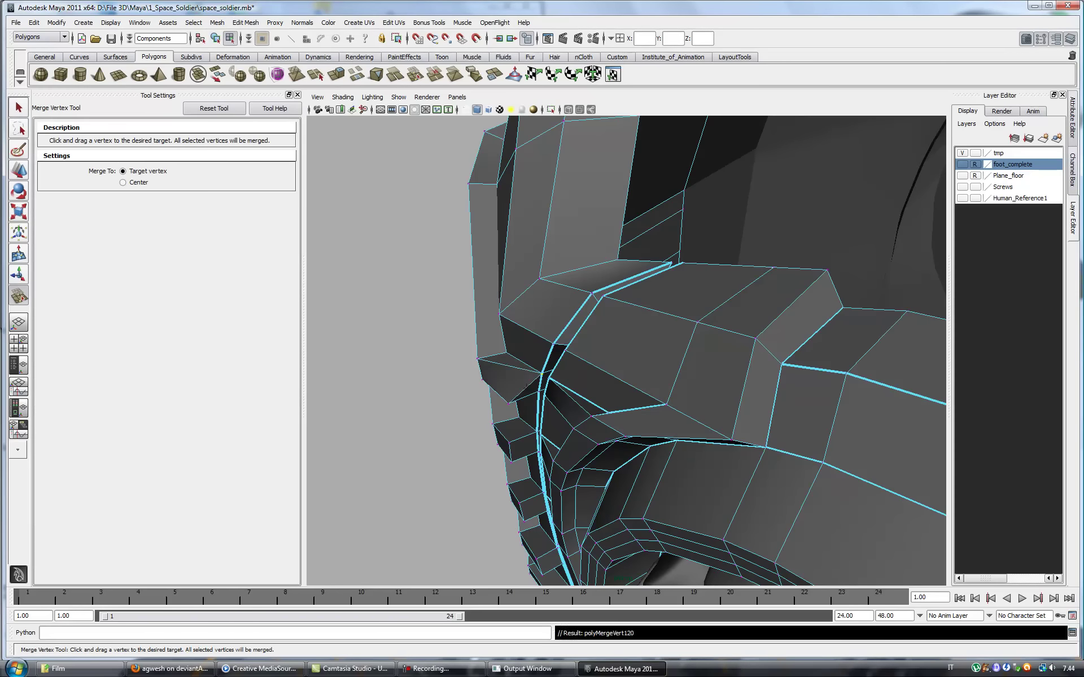
mouse_move(524, 521)
alt+mouse_down()
mouse_move(576, 491)
mouse_move(563, 474)
alt+mouse_up()
key(q)
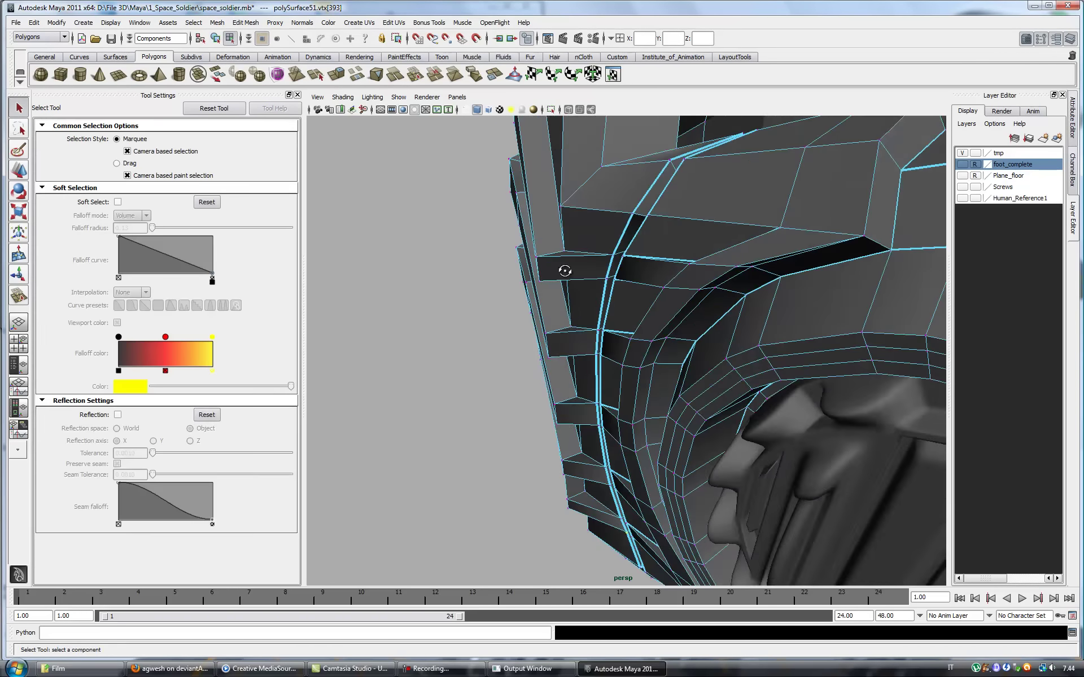
alt+drag(587, 316, 628, 305)
key(w)
alt+drag(396, 362, 445, 370)
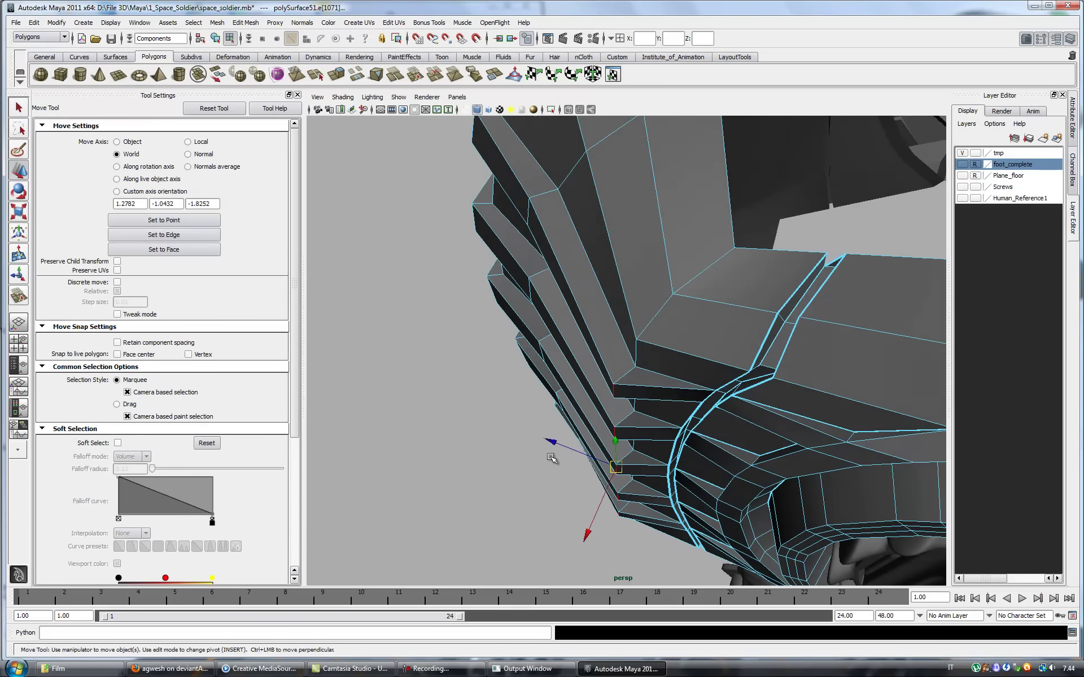
key(q)
alt+drag(594, 532, 700, 350)
right_drag(711, 344, 695, 330)
mouse_move(694, 330)
alt+mouse_down()
mouse_move(721, 450)
mouse_move(768, 451)
mouse_move(750, 491)
alt+mouse_up()
alt+right_drag(750, 491, 701, 477)
mouse_move(701, 477)
alt+mouse_down()
mouse_move(619, 309)
mouse_move(623, 382)
mouse_move(627, 326)
alt+mouse_up()
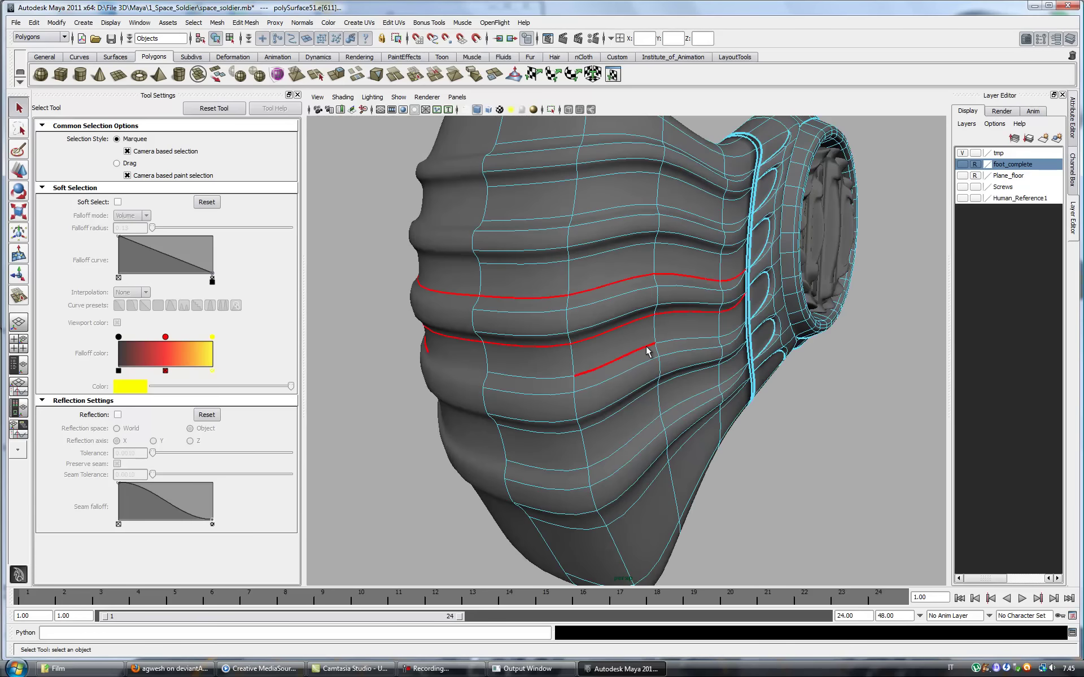
Select the boot mesh and view its top with smooth preview off
alt+drag(652, 433, 671, 459)
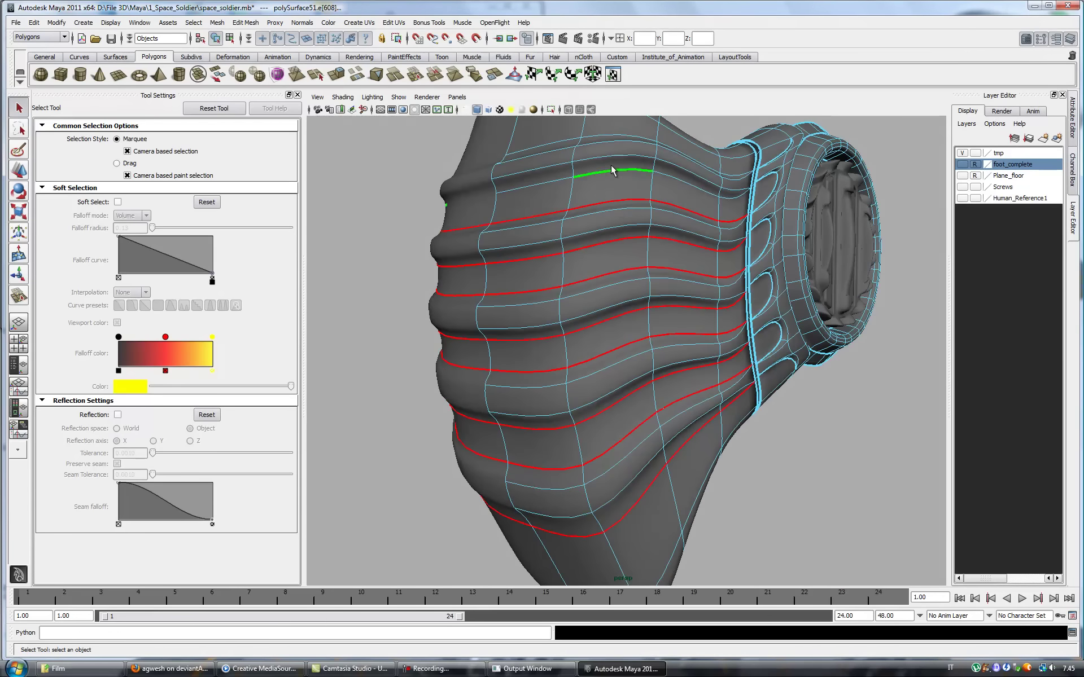
key(q)
mouse_move(627, 355)
alt+mouse_down()
mouse_move(734, 453)
mouse_move(710, 449)
mouse_move(757, 447)
mouse_move(709, 459)
mouse_move(704, 443)
alt+mouse_up()
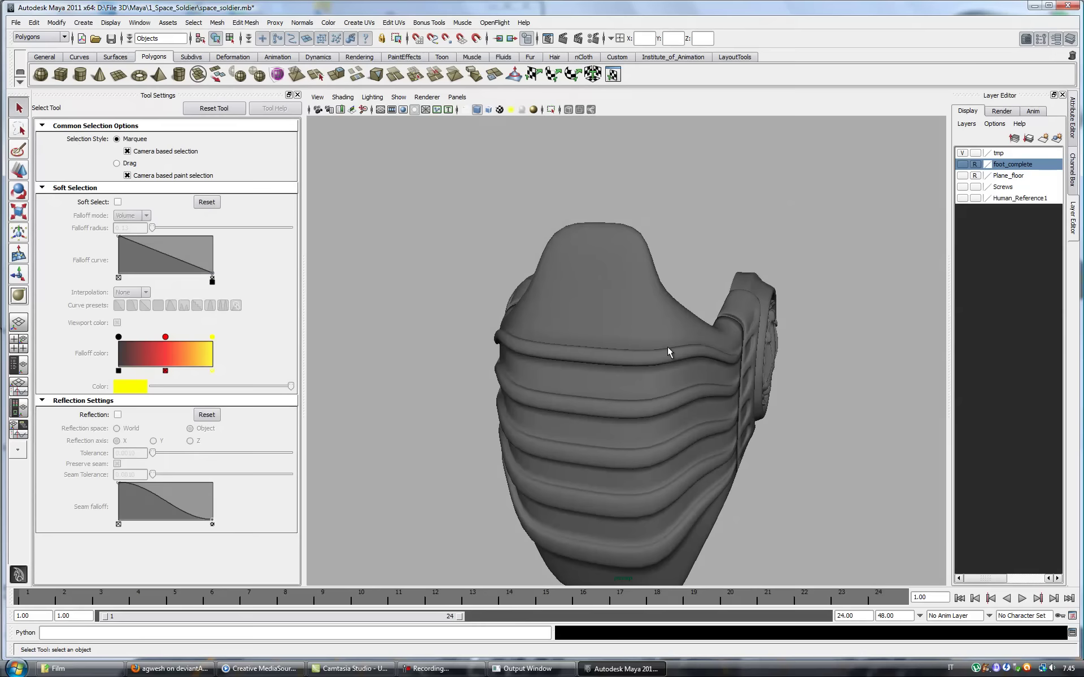
click(679, 368)
alt+drag(679, 367, 630, 226)
key(1)
right_drag(629, 226, 598, 226)
Select an edge at the top opening and compare smoothed and cage views
click(657, 360)
alt+drag(658, 361, 717, 189)
key(w)
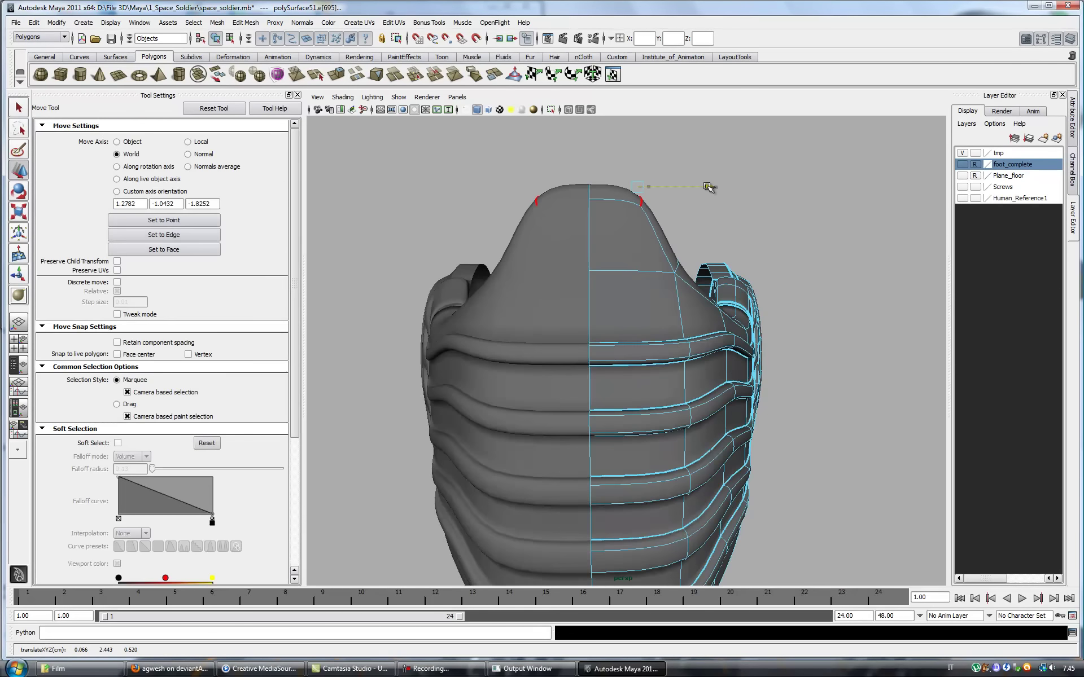
scroll(702, 186, up, 2)
key(3)
scroll(696, 186, down, 3)
alt+drag(633, 339, 525, 341)
key(1)
scroll(525, 341, up, 3)
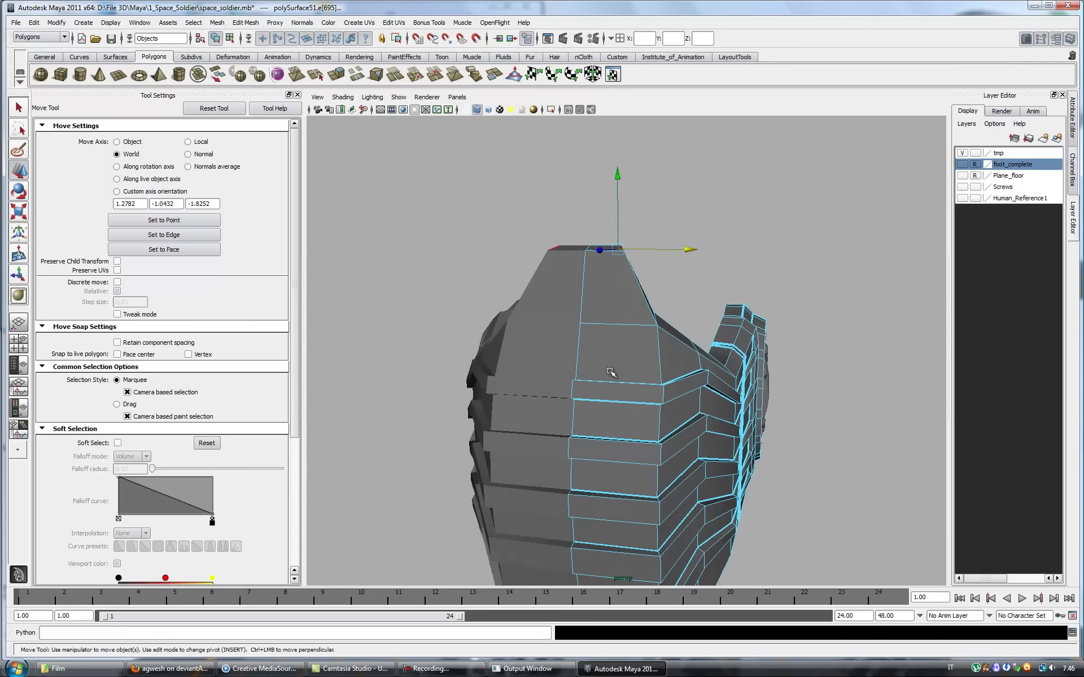
Add a vertical edge loop across the shell's top, undoing the first attempt
click(246, 22)
click(283, 111)
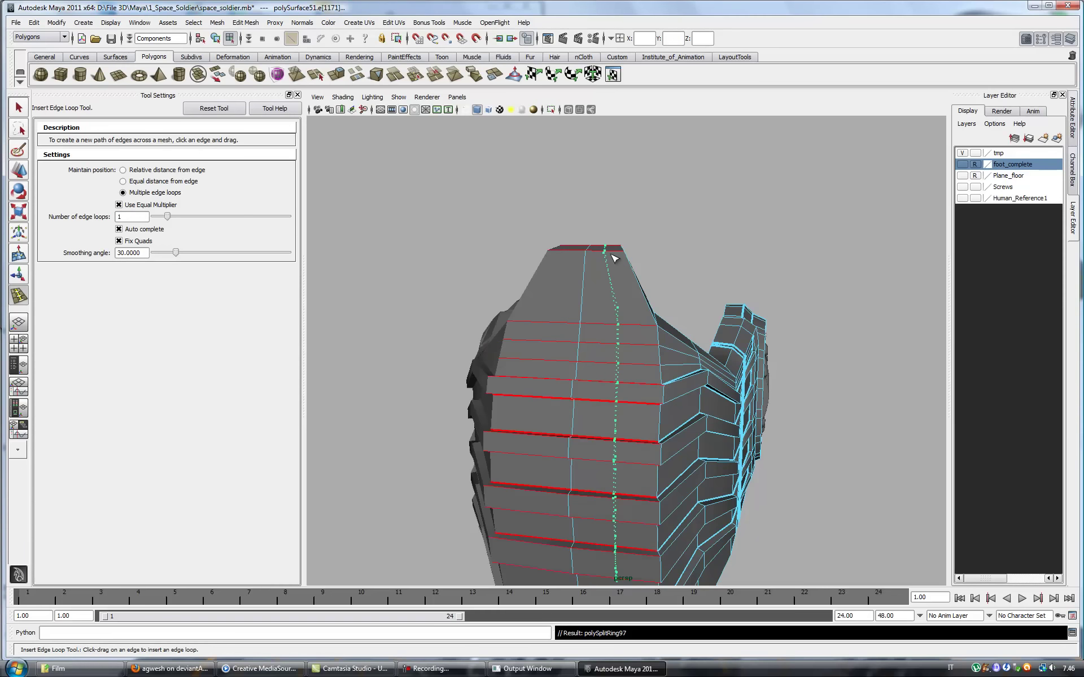
key(ctrl+z)
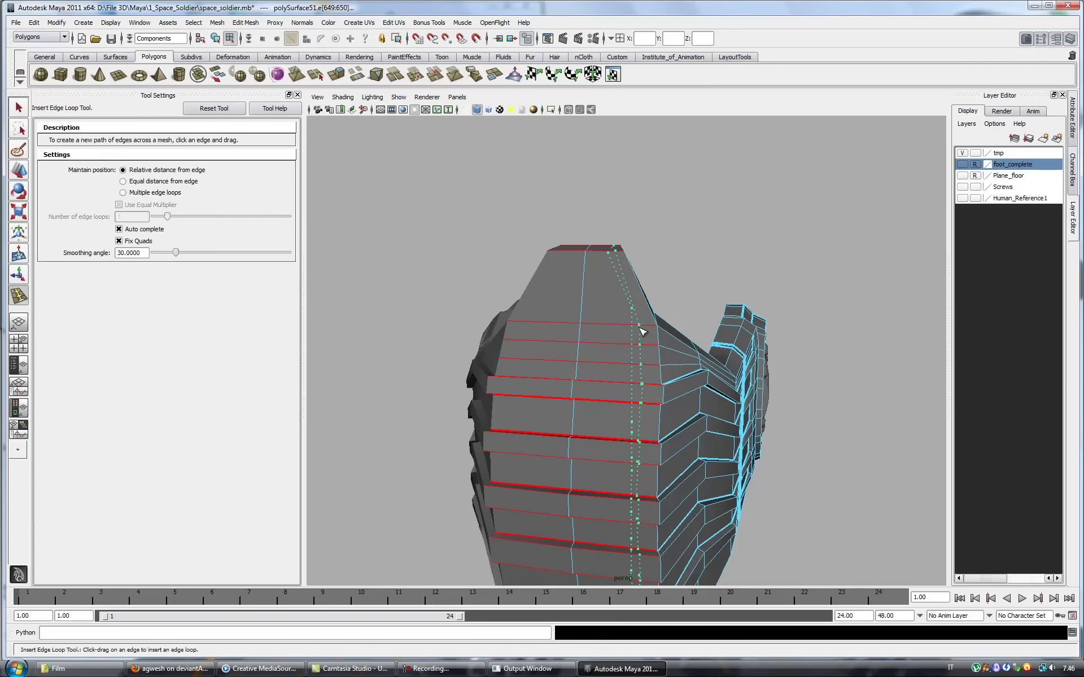
key(q)
key(y)
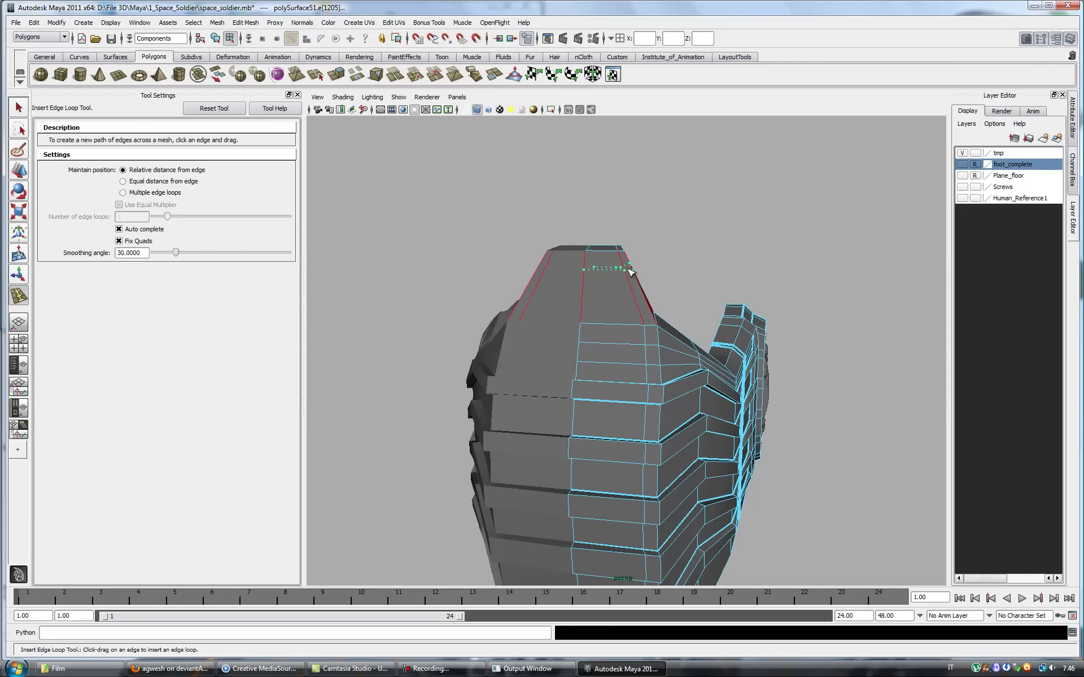
key(q)
right_drag(553, 373, 508, 378)
Select the top faces, try Merge Vertex, and move the faces into place
alt+drag(658, 353, 572, 389)
key(t)
click(246, 22)
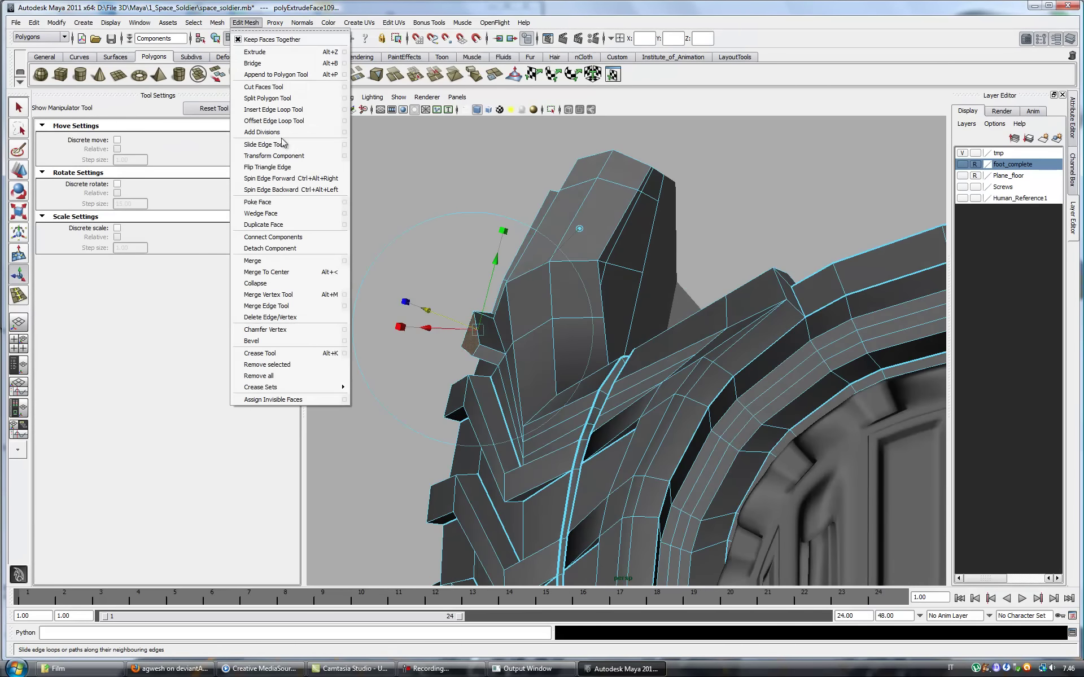
click(266, 294)
mouse_move(492, 360)
alt+mouse_down()
mouse_move(564, 372)
mouse_move(747, 361)
alt+mouse_up()
key(q)
right_drag(572, 198, 583, 226)
mouse_move(583, 226)
alt+mouse_down()
mouse_move(565, 285)
mouse_move(700, 345)
mouse_move(735, 343)
mouse_move(700, 333)
mouse_move(631, 355)
alt+mouse_up()
click(20, 175)
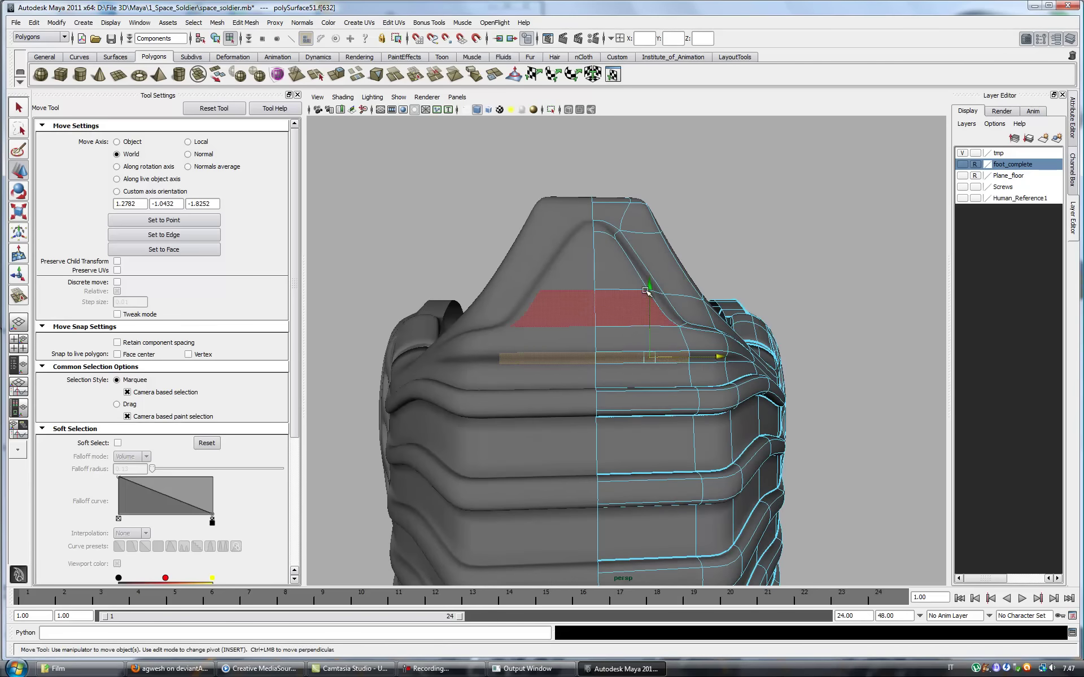
Reposition a face on the side piece, checking it in smooth preview
key(1)
alt+drag(650, 278, 598, 305)
click(565, 242)
alt+drag(564, 243, 582, 258)
key(3)
key(1)
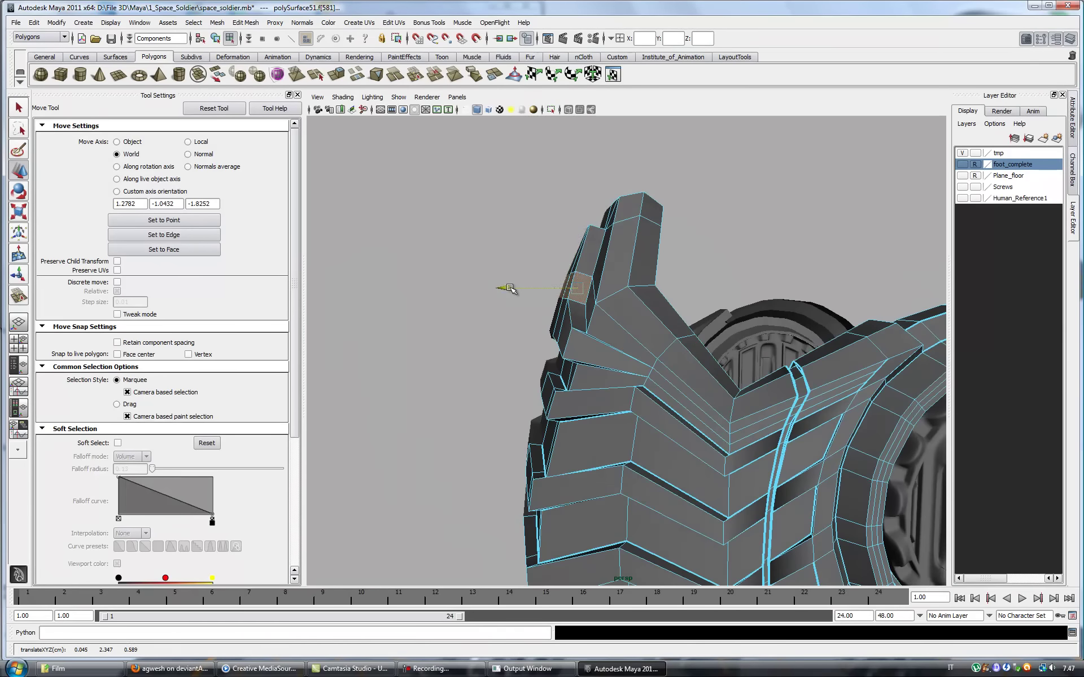
key(3)
alt+drag(510, 288, 646, 363)
Select the upper rim edge loop and crease it with the Crease Tool
right_drag(627, 314, 635, 299)
click(666, 290)
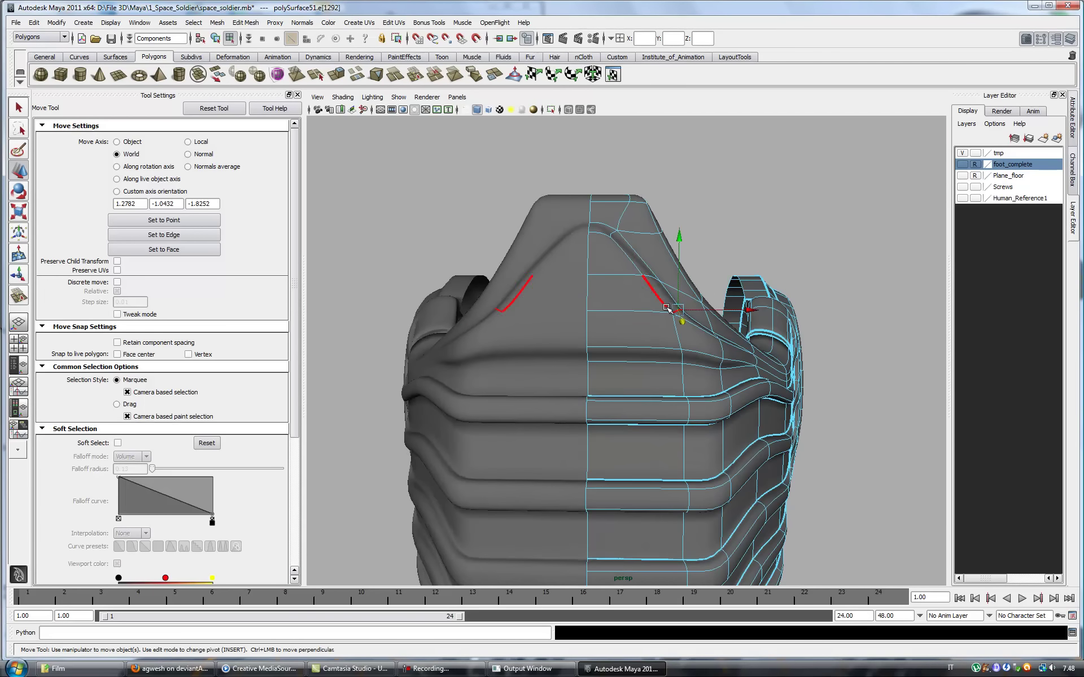
mouse_move(668, 327)
alt+mouse_down()
mouse_move(624, 310)
mouse_move(709, 290)
alt+mouse_up()
key(F8)
right_click(658, 359)
right_drag(658, 358, 660, 332)
click(693, 361)
click(245, 22)
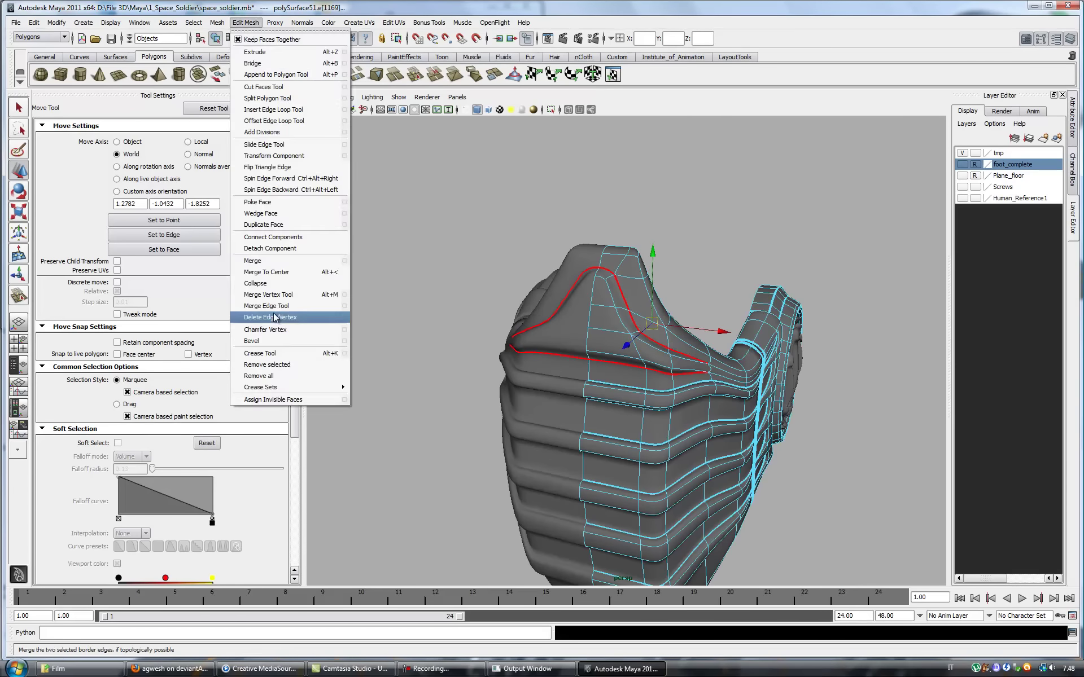
click(265, 354)
Move a face on the shell's lower end into a new position
right_click(593, 339)
right_drag(593, 338, 698, 358)
mouse_move(698, 358)
alt+mouse_down()
mouse_move(774, 290)
mouse_move(651, 303)
mouse_move(714, 241)
mouse_move(198, 305)
alt+mouse_up()
click(652, 303)
key(1)
click(693, 275)
click(18, 169)
alt+drag(395, 316, 600, 305)
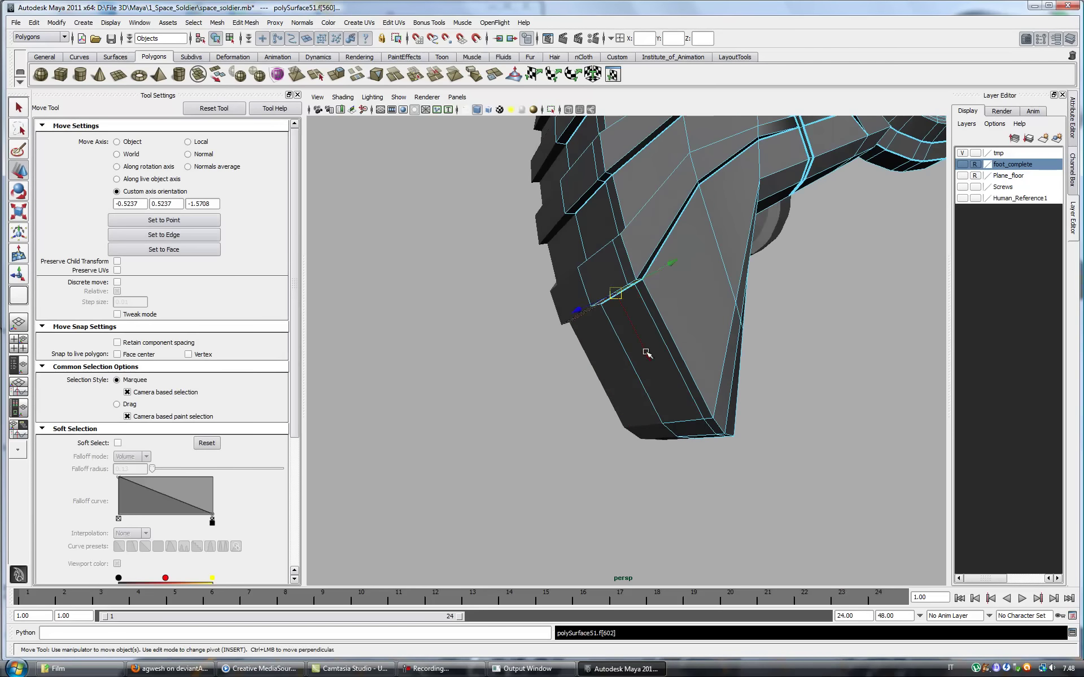
Nudge the lower-front edge, preview smoothed, and show the Human_Reference1 leg
alt+drag(657, 371, 645, 229)
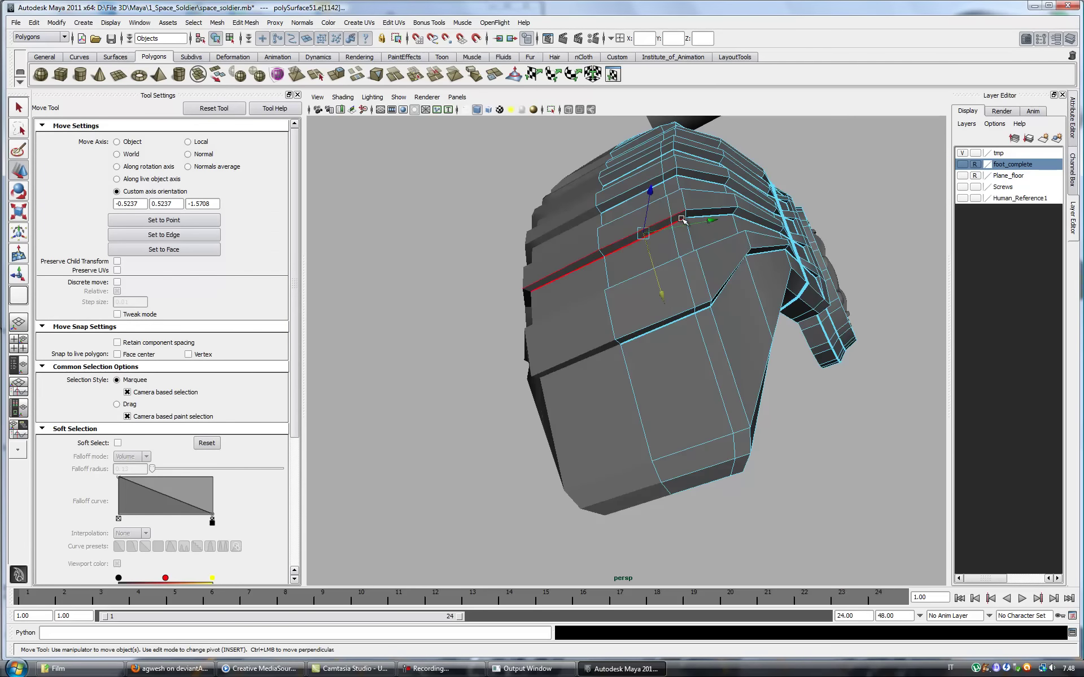
click(650, 277)
mouse_move(649, 276)
alt+mouse_down()
mouse_move(697, 366)
mouse_move(670, 395)
mouse_move(733, 373)
alt+mouse_up()
key(3)
click(702, 370)
click(962, 198)
alt+drag(900, 235, 884, 230)
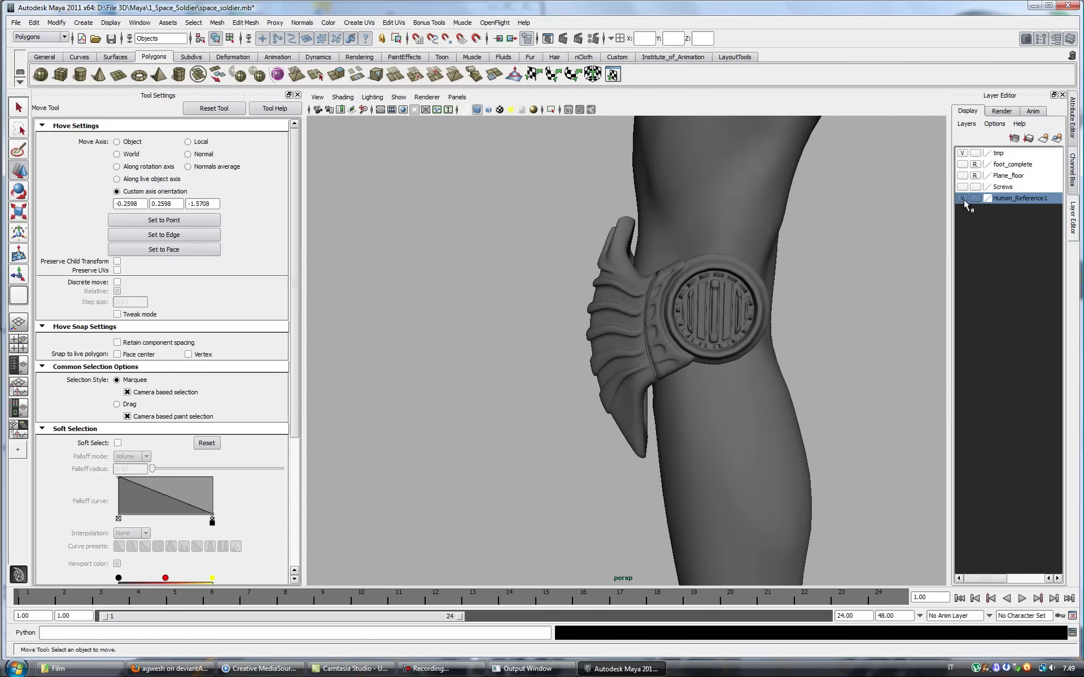
Hide the Human_Reference1 leg and import the completed foot scene
click(961, 198)
mouse_move(853, 268)
alt+mouse_down()
mouse_move(759, 271)
mouse_move(612, 503)
alt+mouse_up()
click(16, 23)
click(38, 63)
click(561, 338)
click(16, 22)
click(45, 75)
click(895, 476)
click(16, 22)
click(33, 120)
double_click(544, 351)
Select the ankle guard mesh and apply the Insert Edge Loop Tool, viewing its low-poly cage
alt+drag(774, 442, 441, 299)
click(508, 305)
click(245, 23)
click(265, 124)
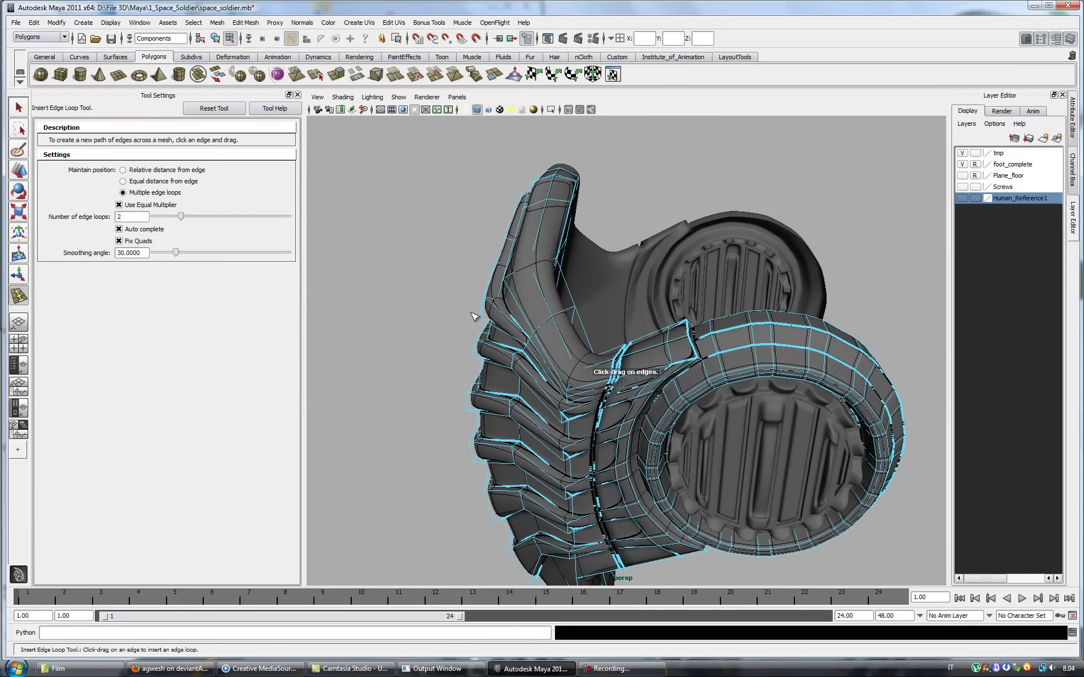
key(1)
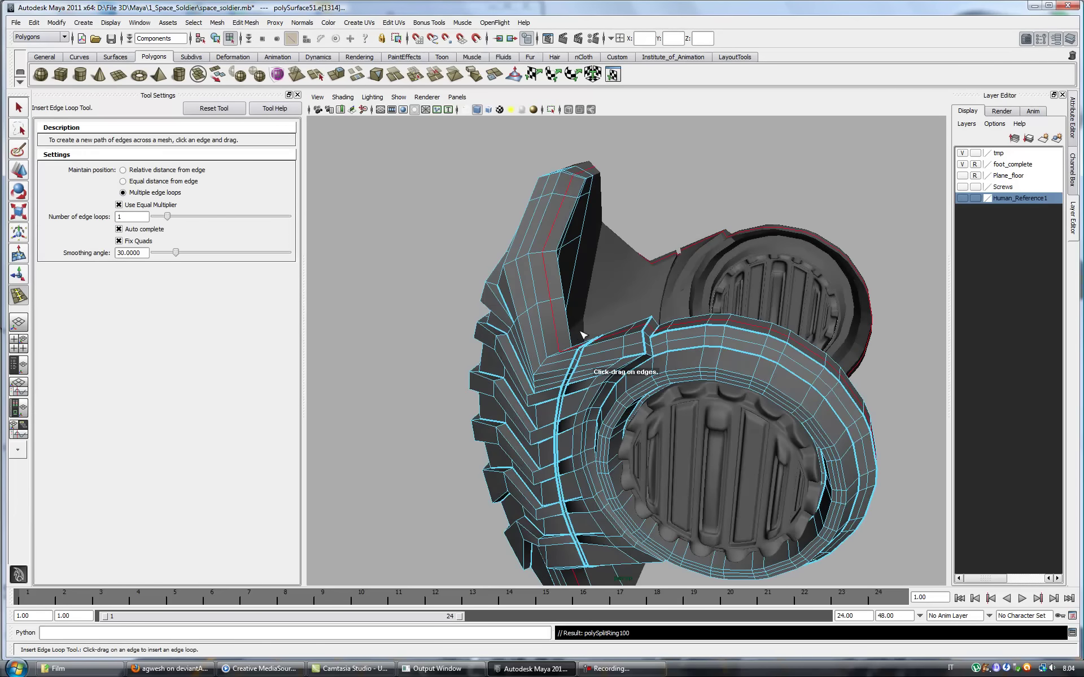
key(q)
mouse_move(587, 355)
alt+mouse_down()
mouse_move(653, 373)
mouse_move(728, 418)
mouse_move(621, 395)
alt+mouse_up()
alt+middle_drag(621, 395, 655, 498)
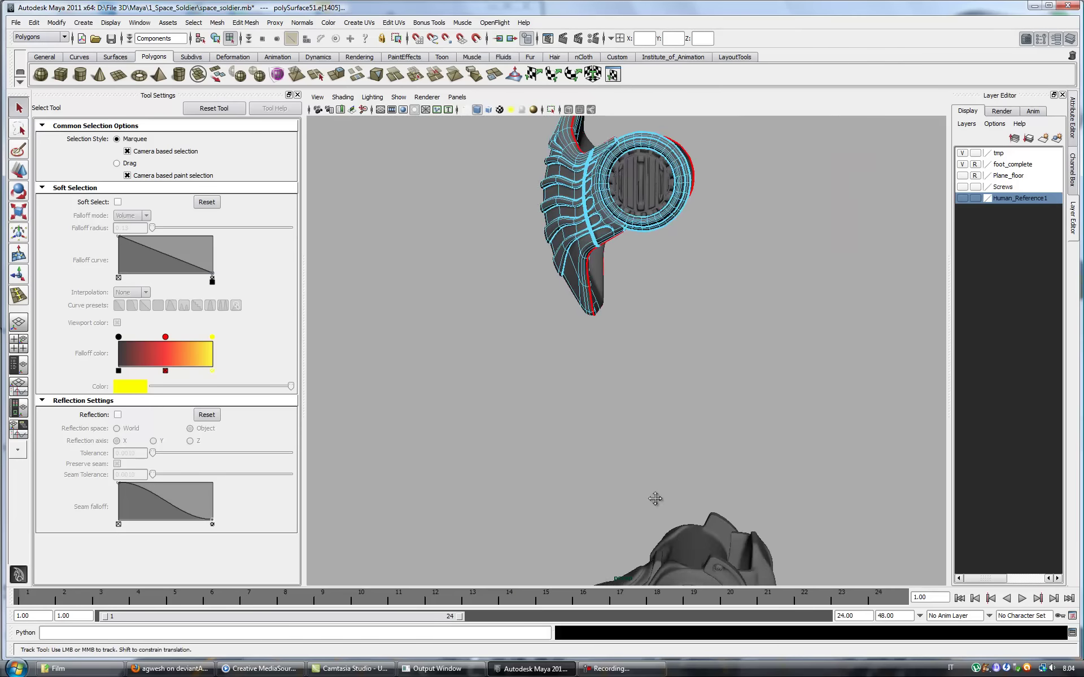
alt+right_drag(654, 498, 614, 470)
alt+drag(614, 469, 610, 412)
mouse_move(726, 338)
alt+right_down()
mouse_move(557, 402)
mouse_move(668, 353)
mouse_move(616, 299)
mouse_move(816, 479)
alt+right_up()
Select and rotate the toothed ankle-cap disc, then undo two changes
key(F8)
mouse_move(816, 479)
alt+middle_down()
mouse_move(670, 254)
mouse_move(564, 169)
alt+middle_up()
click(527, 311)
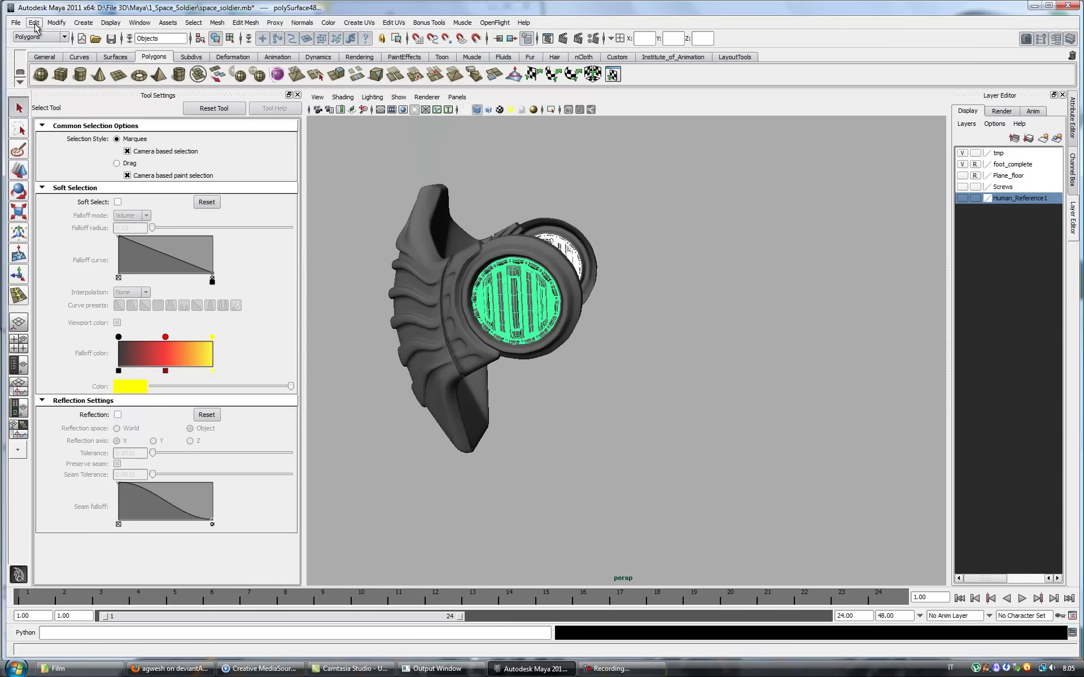
key(e)
mouse_move(577, 220)
alt+mouse_down()
mouse_move(609, 271)
mouse_move(550, 274)
alt+mouse_up()
alt+right_drag(746, 334, 648, 316)
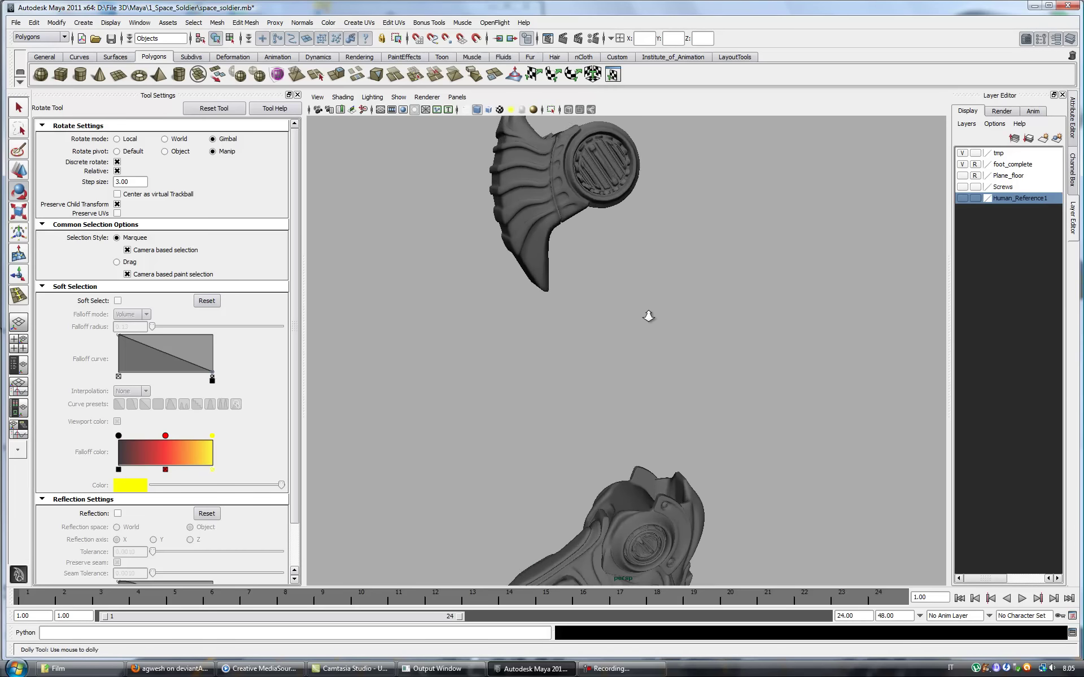
key(ctrl+z)
key(ctrl+z)
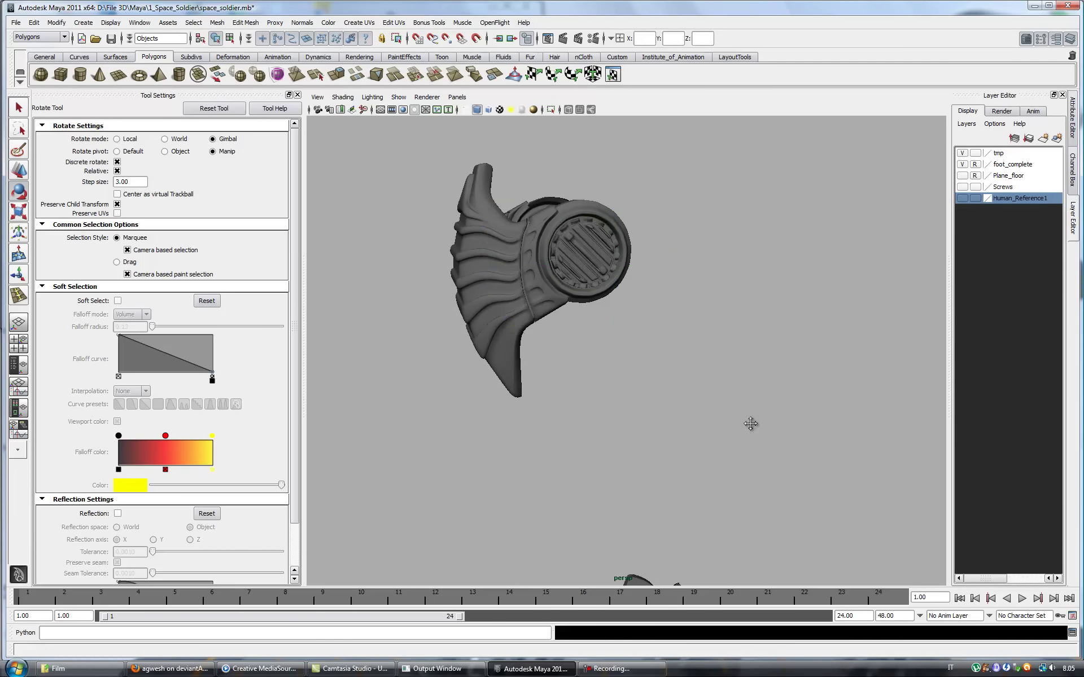
key(ctrl+z)
key(ctrl+z)
click(246, 23)
Insert edge loops on the shoulder piece and select its faces for moving
click(260, 113)
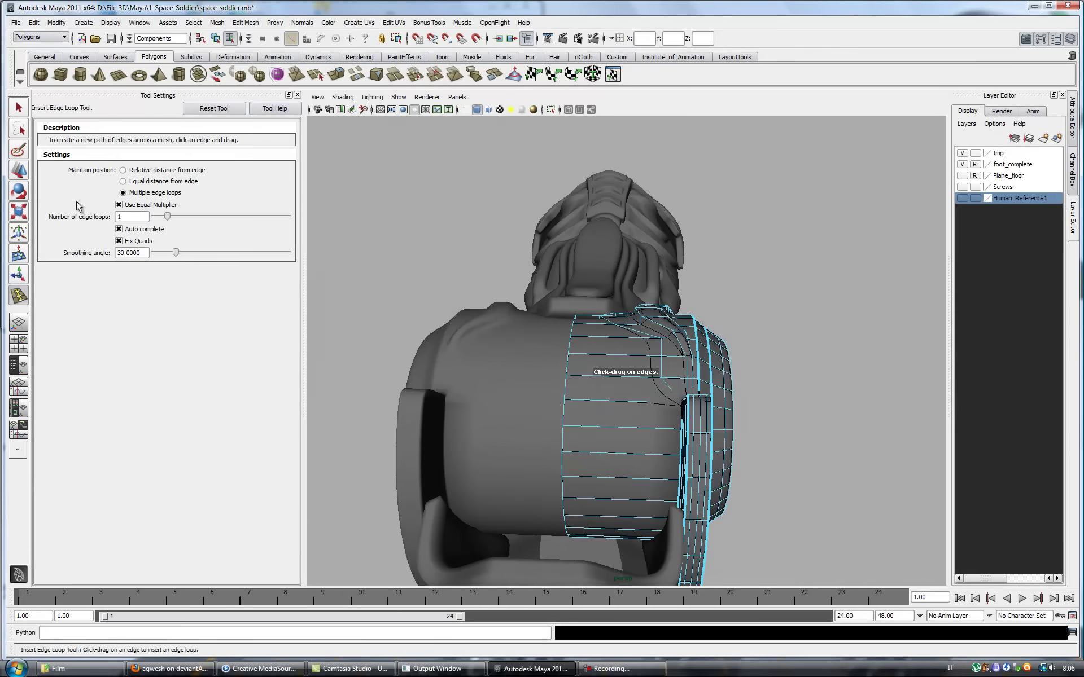
key(q)
mouse_move(671, 469)
alt+mouse_down()
mouse_move(726, 447)
mouse_move(726, 477)
alt+mouse_up()
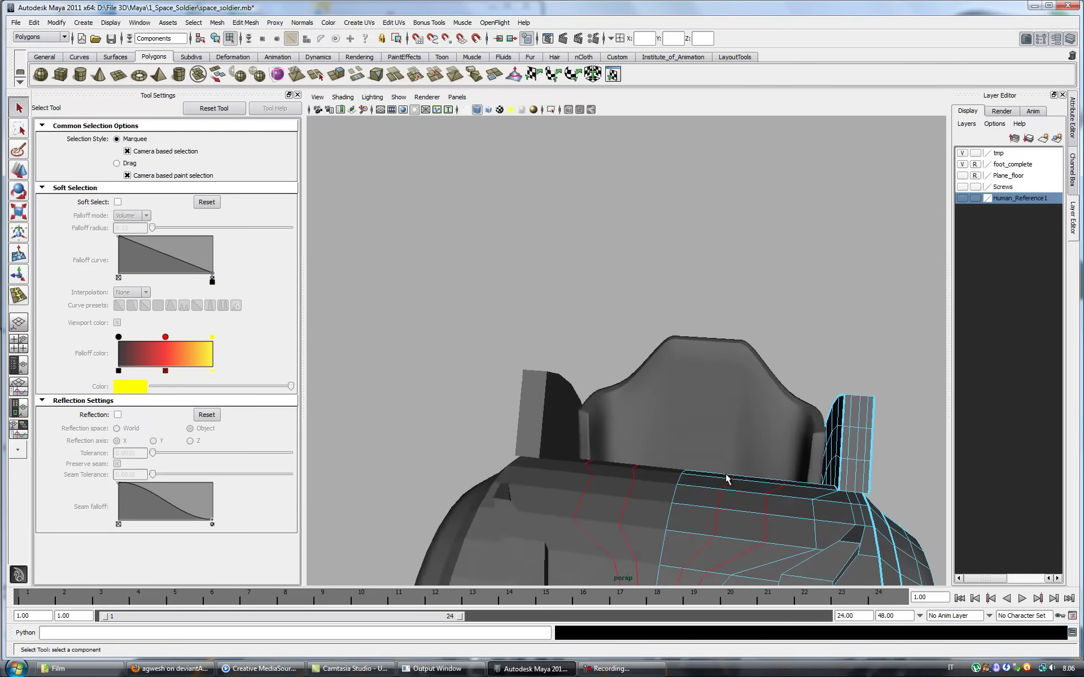
click(697, 405)
alt+drag(696, 405, 610, 416)
mouse_move(725, 486)
alt+mouse_down()
mouse_move(700, 440)
mouse_move(677, 332)
alt+mouse_up()
key(w)
Orbit around the torso to view the back of the shoulder armour
alt+right_drag(679, 333, 677, 157)
mouse_move(677, 157)
alt+mouse_down()
mouse_move(574, 371)
mouse_move(624, 404)
mouse_move(602, 363)
mouse_move(649, 469)
mouse_move(705, 442)
mouse_move(664, 317)
alt+mouse_up()
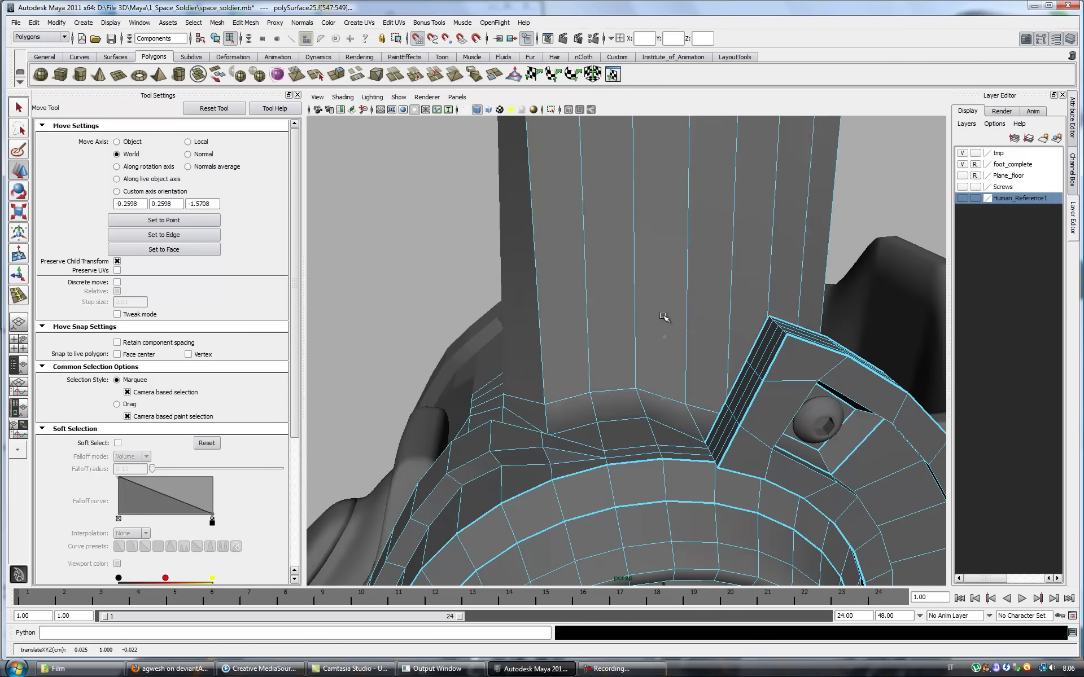
alt+right_drag(664, 317, 687, 151)
alt+drag(686, 150, 666, 282)
alt+right_drag(666, 282, 645, 411)
mouse_move(603, 348)
alt+mouse_down()
mouse_move(660, 371)
mouse_move(636, 265)
alt+mouse_up()
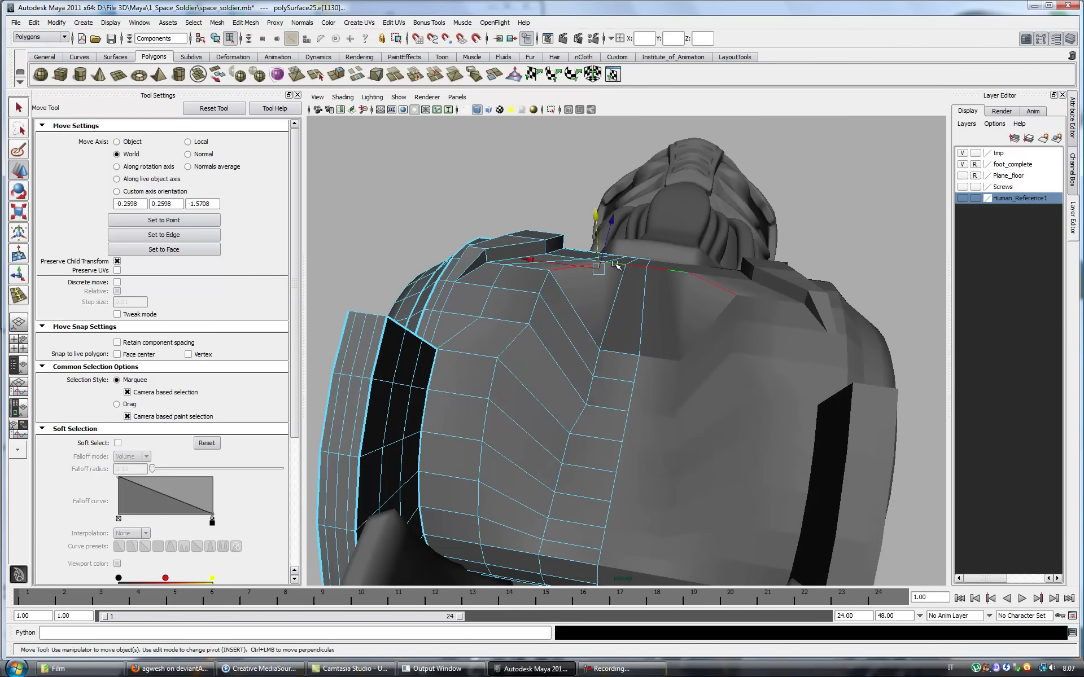
key(q)
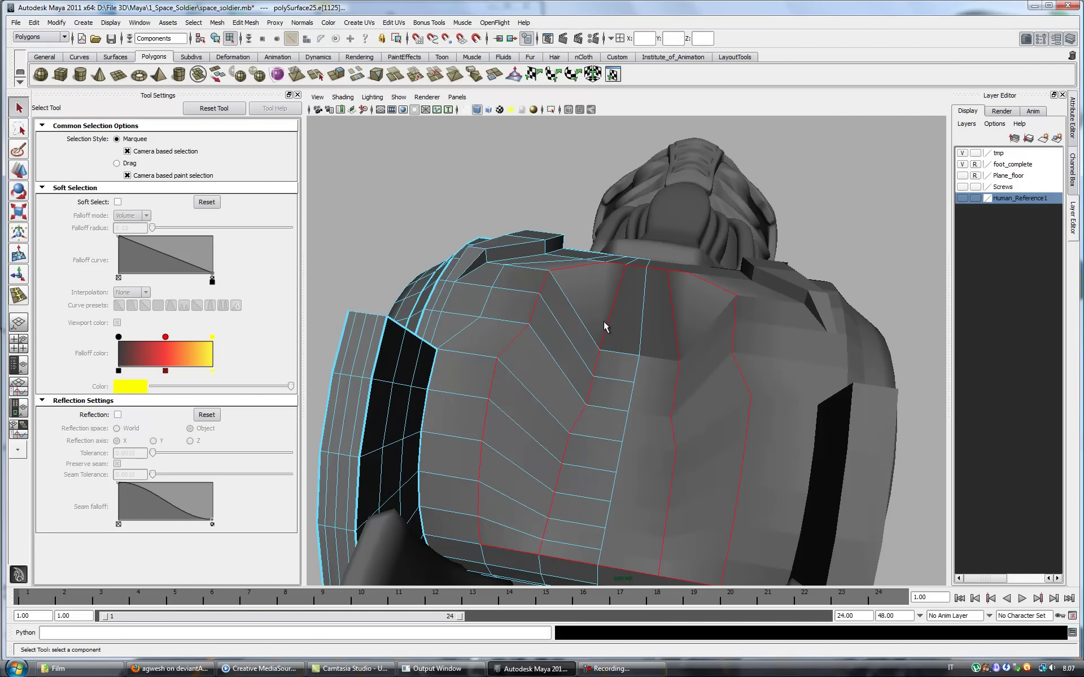
Move an edge loop and face column across the shoulder, then preview the smoothed result
double_click(399, 350)
mouse_move(943, 286)
alt+mouse_down()
mouse_move(786, 452)
mouse_move(712, 363)
mouse_move(730, 291)
alt+mouse_up()
key(F8)
key(F8)
key(1)
key(w)
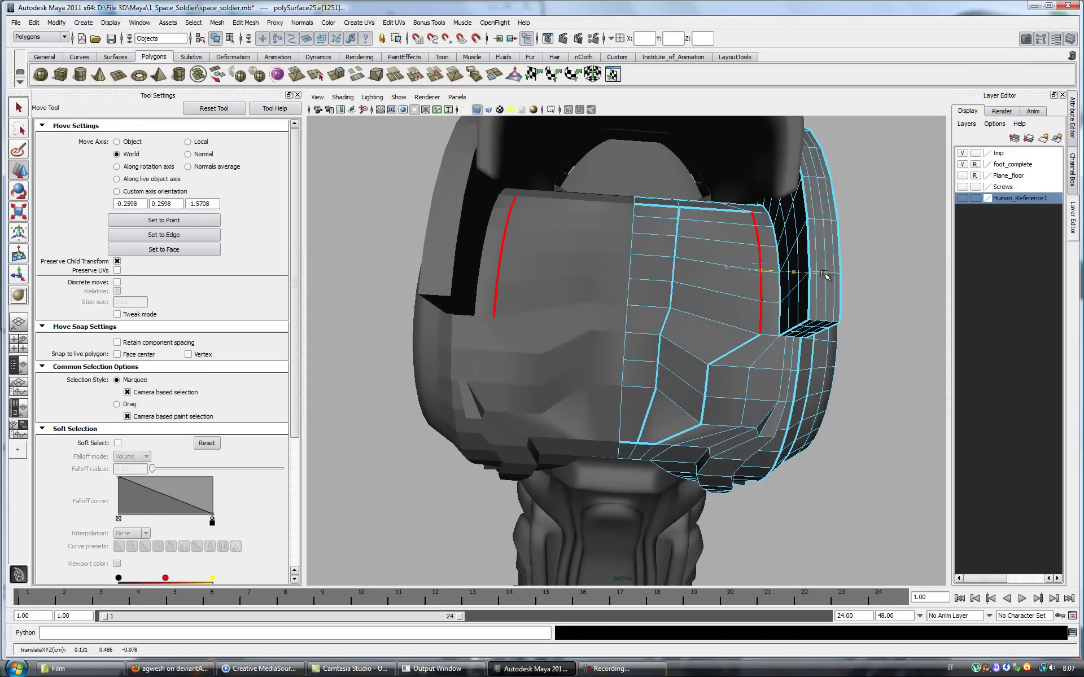
click(693, 400)
mouse_move(693, 400)
alt+mouse_down()
mouse_move(769, 355)
mouse_move(750, 416)
mouse_move(813, 416)
mouse_move(813, 401)
mouse_move(621, 316)
alt+mouse_up()
key(q)
key(3)
click(819, 398)
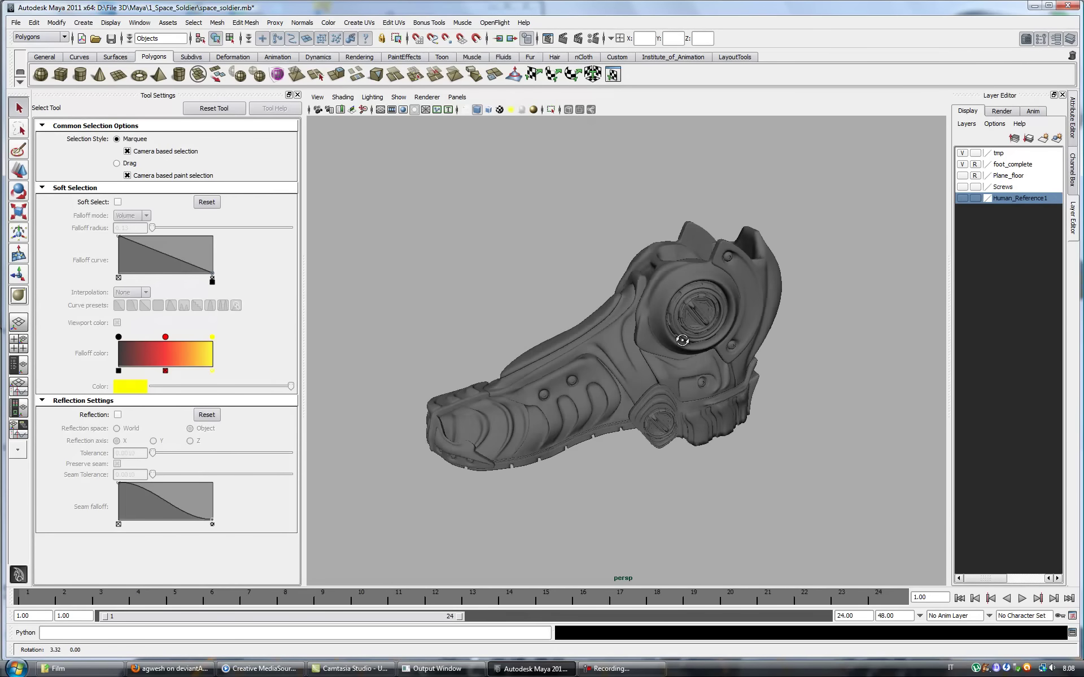
click(1010, 165)
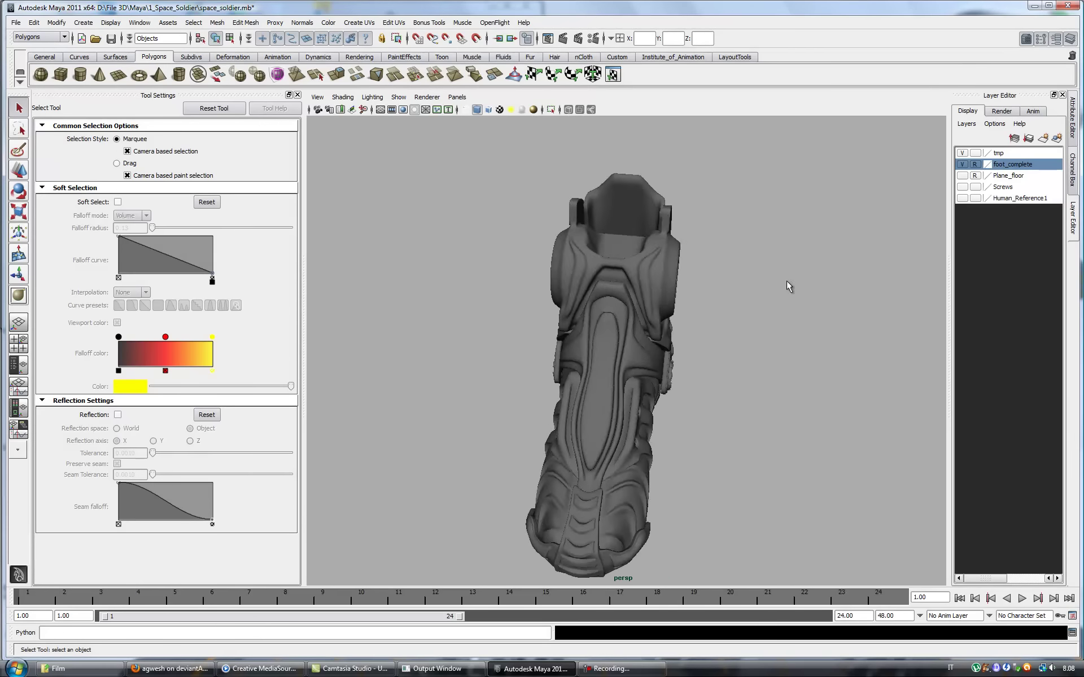
alt+drag(787, 280, 587, 345)
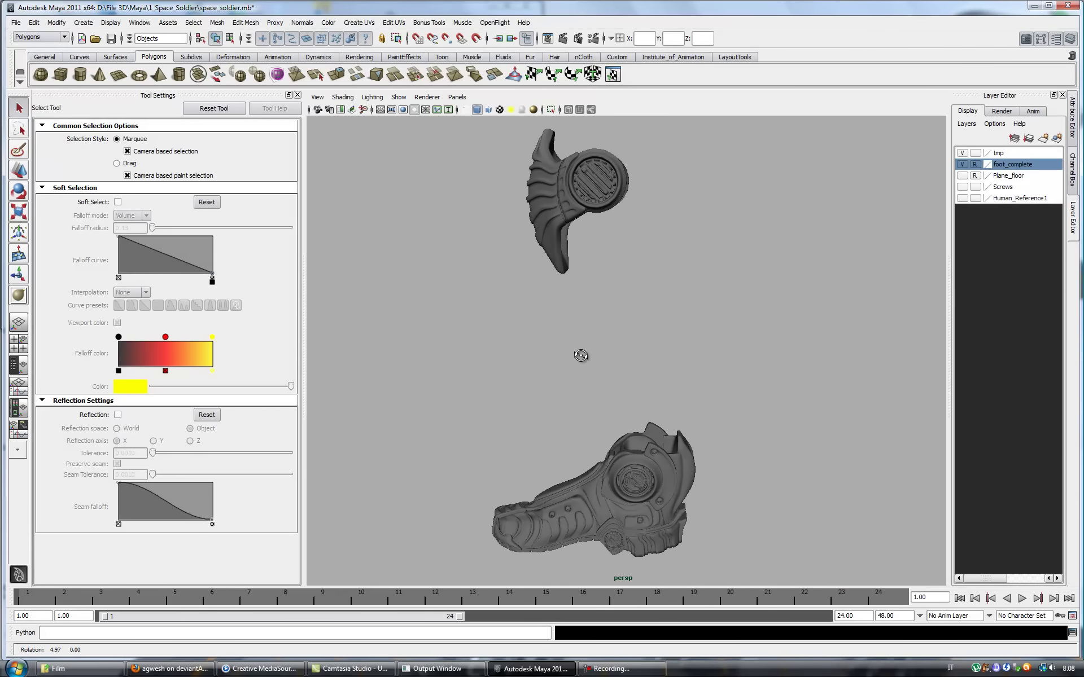
mouse_move(737, 355)
alt+mouse_down()
mouse_move(672, 355)
mouse_move(828, 355)
alt+mouse_up()
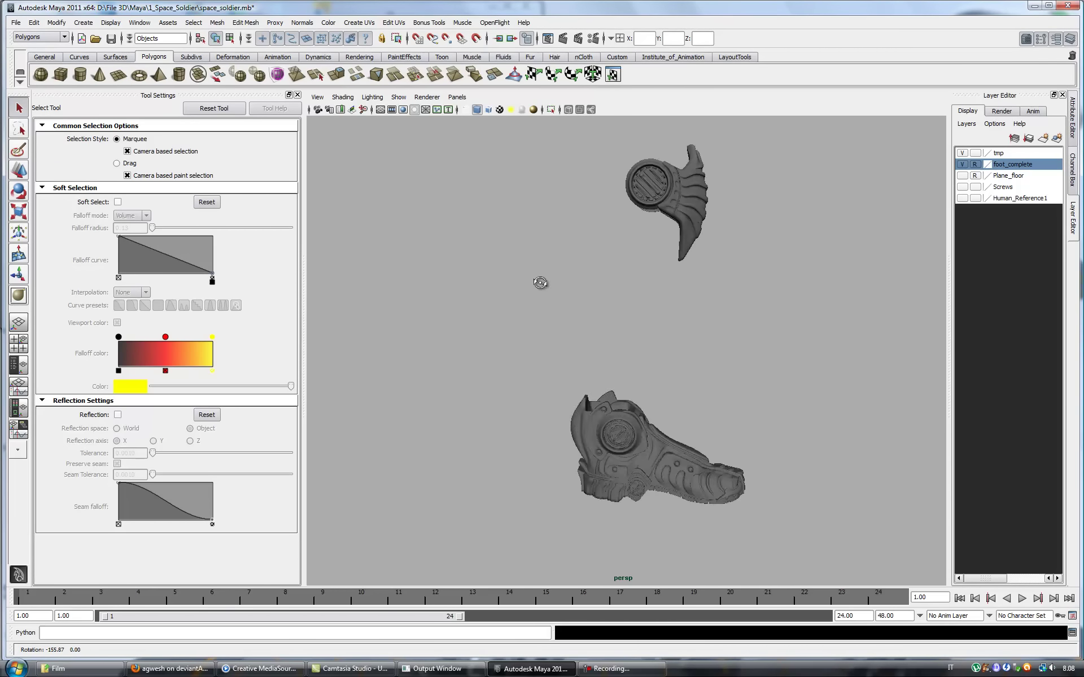